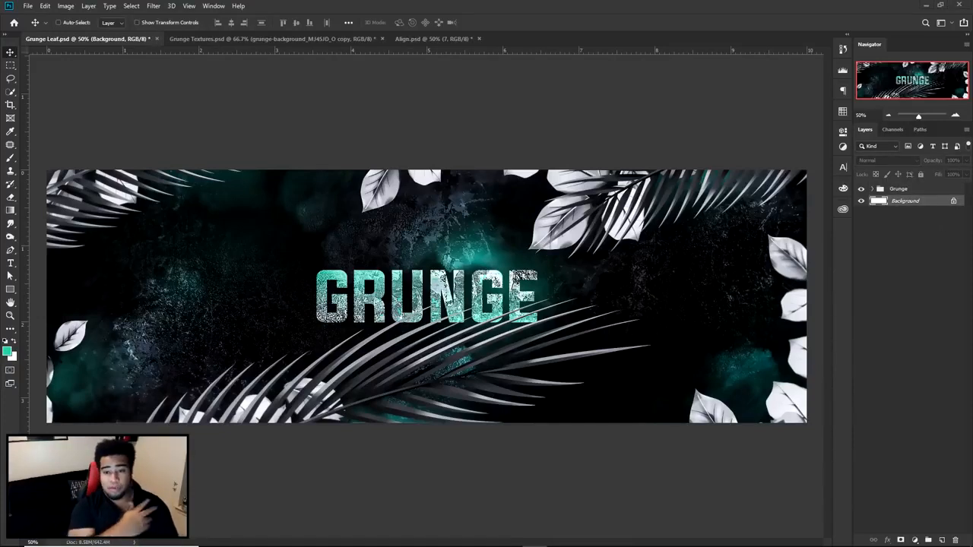
- Review the leaf and grunge texture layers in Grunge Textures.psd and compare them with the finished banner in Grunge Leaf.psd
left_click(242, 38)
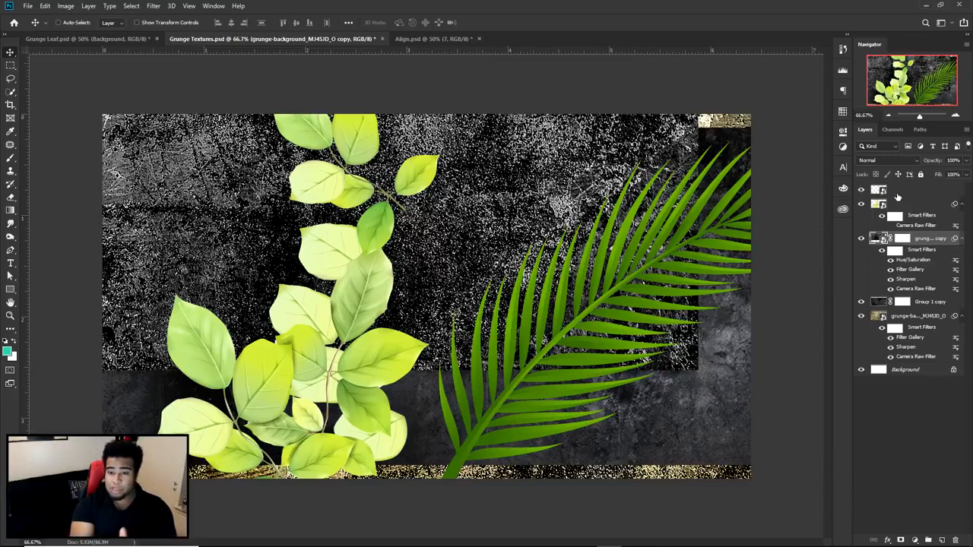
left_click(924, 318)
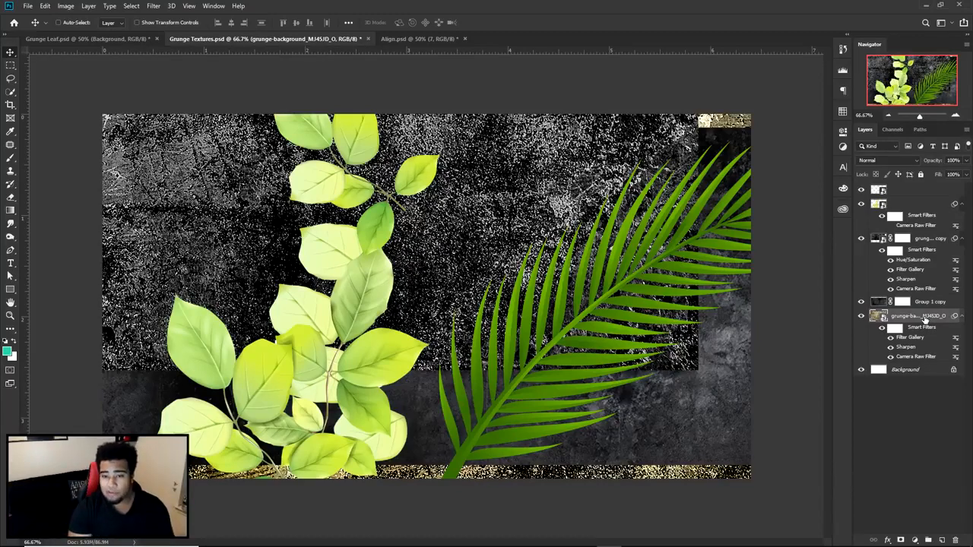
left_click(95, 39)
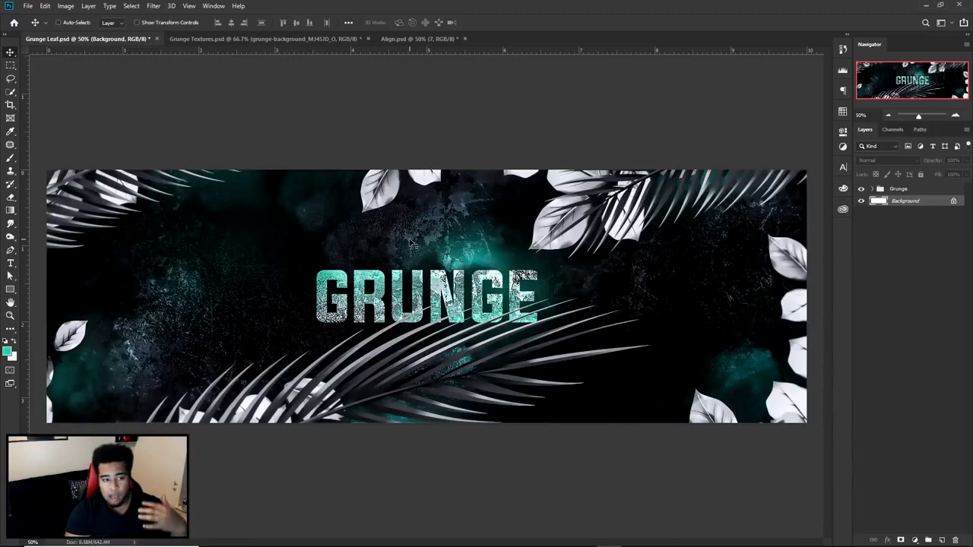
- Inspect the Paint Daubs settings in the Filter Gallery for the palm leaf layer of Grunge Textures.psd
left_click(231, 37)
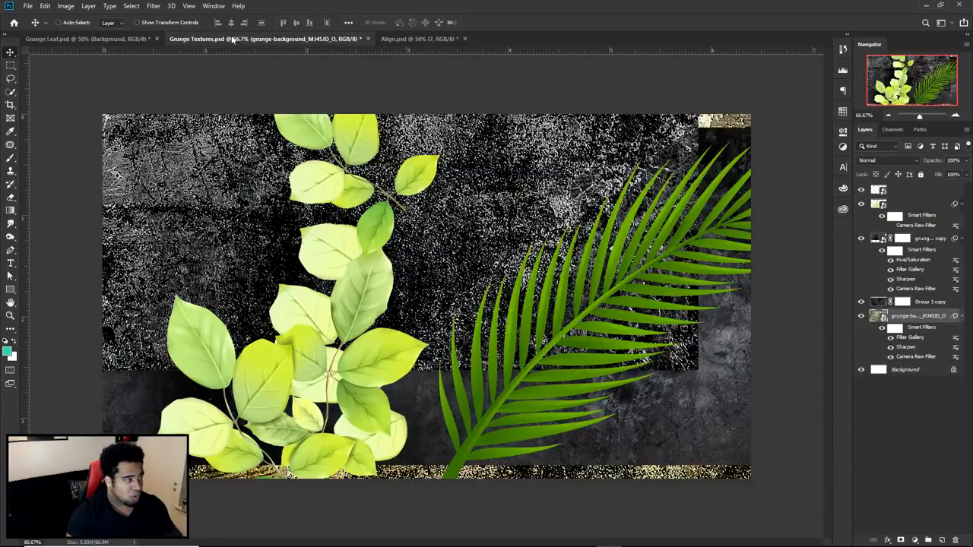
left_click(900, 189)
left_click(154, 6)
left_click(168, 48)
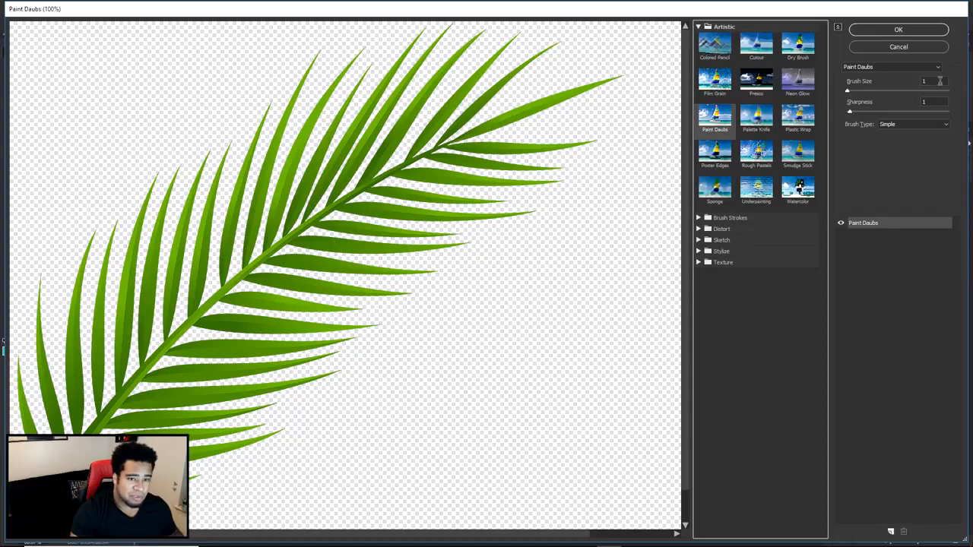
left_click(944, 101)
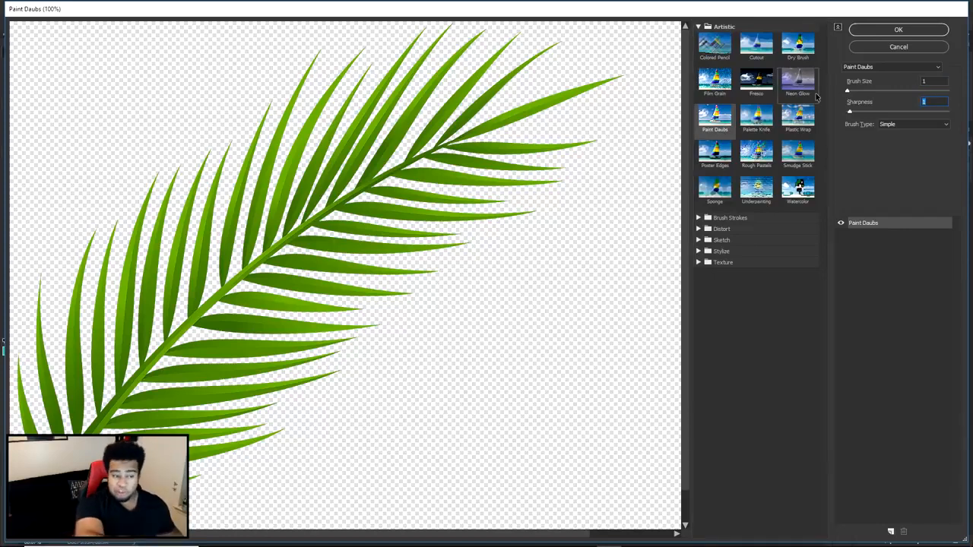
left_click(844, 228)
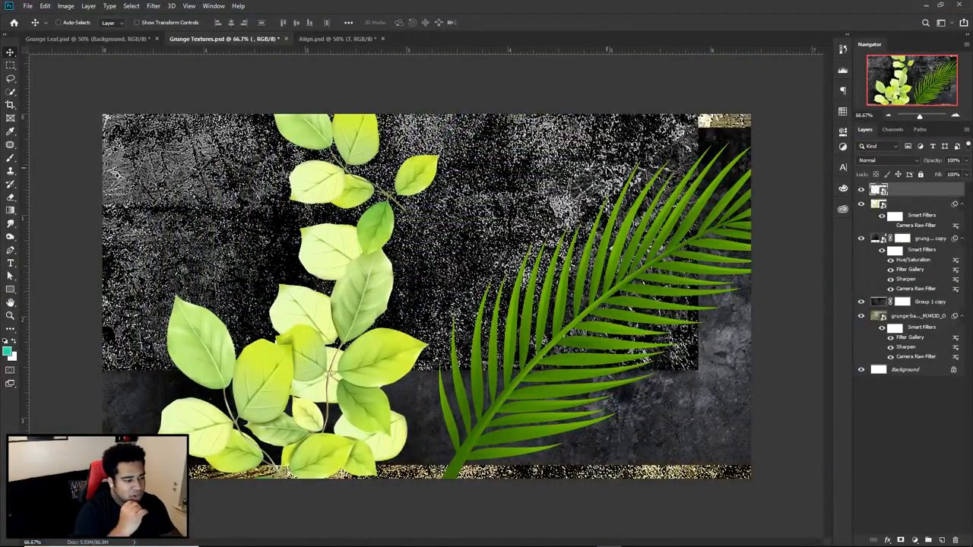
- Hide the Grunge group in Grunge Leaf.psd and copy the grunge-background texture layer with its smart filters there from Grunge Textures.psd
left_click(83, 39)
left_click(861, 188)
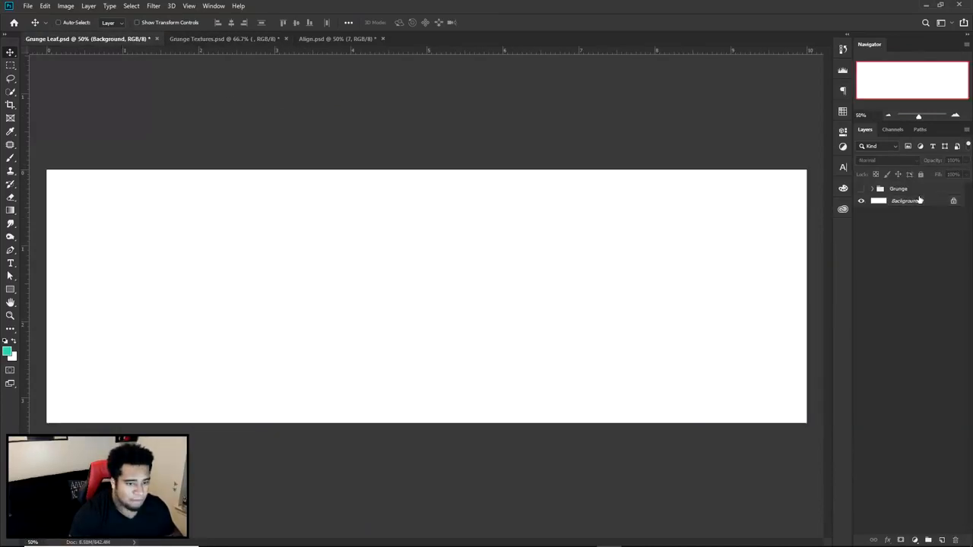
left_click(220, 39)
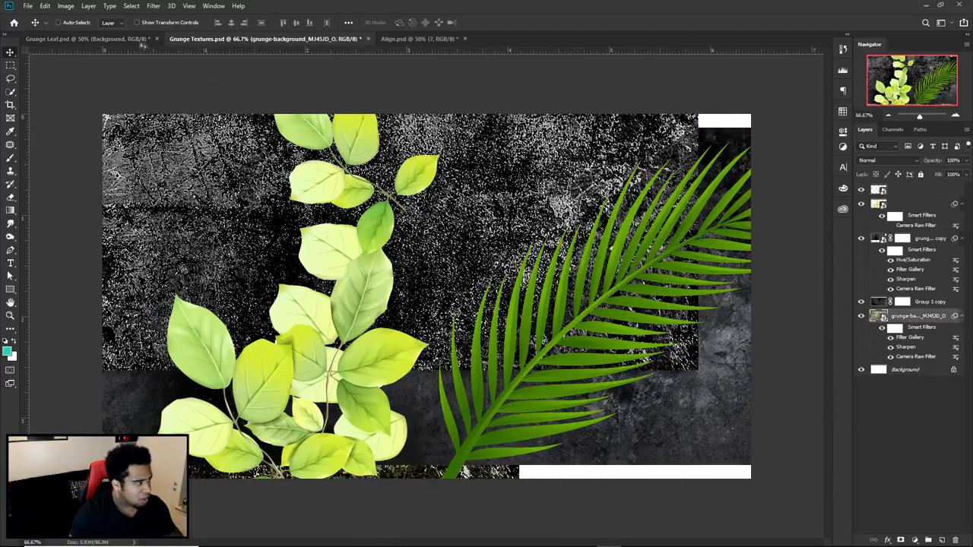
left_click(140, 39)
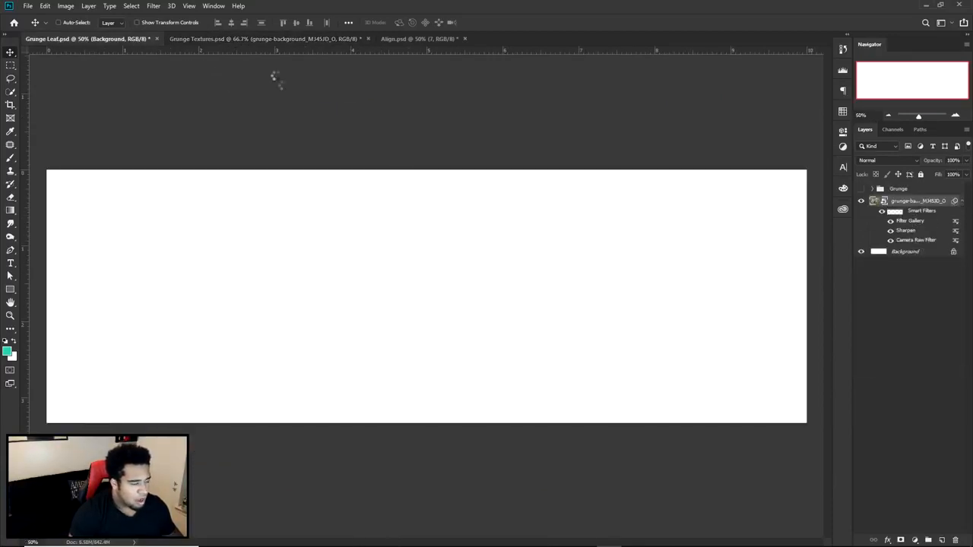
key("ctrl+Tab")
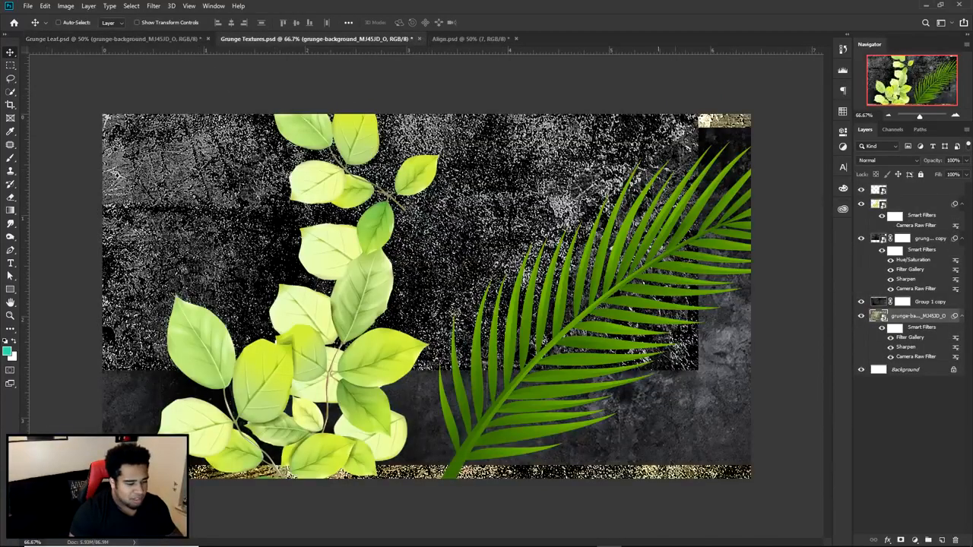
left_click(131, 40)
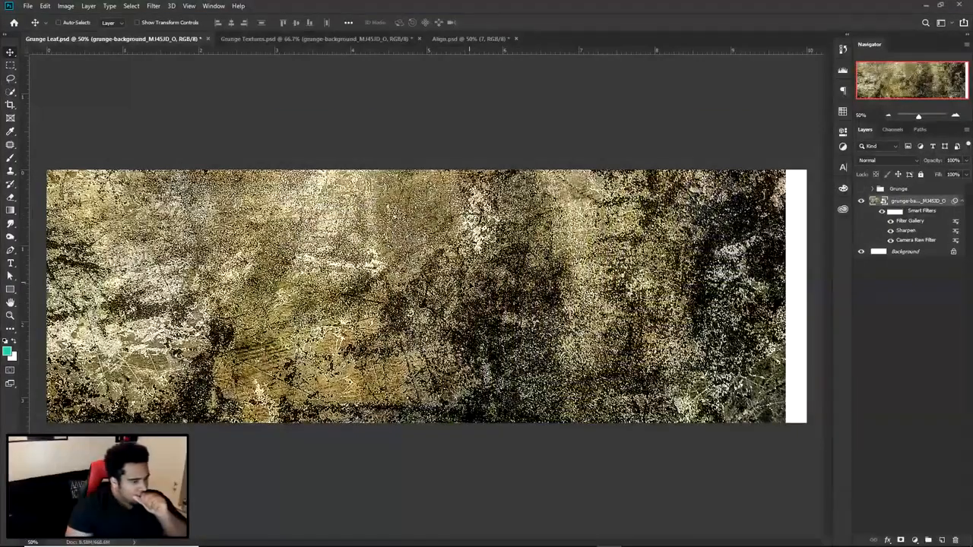
- Reposition the texture to cover the whole canvas with its white scratched area near the centre, checking against the Grunge group
left_click_drag(474, 283, 558, 368)
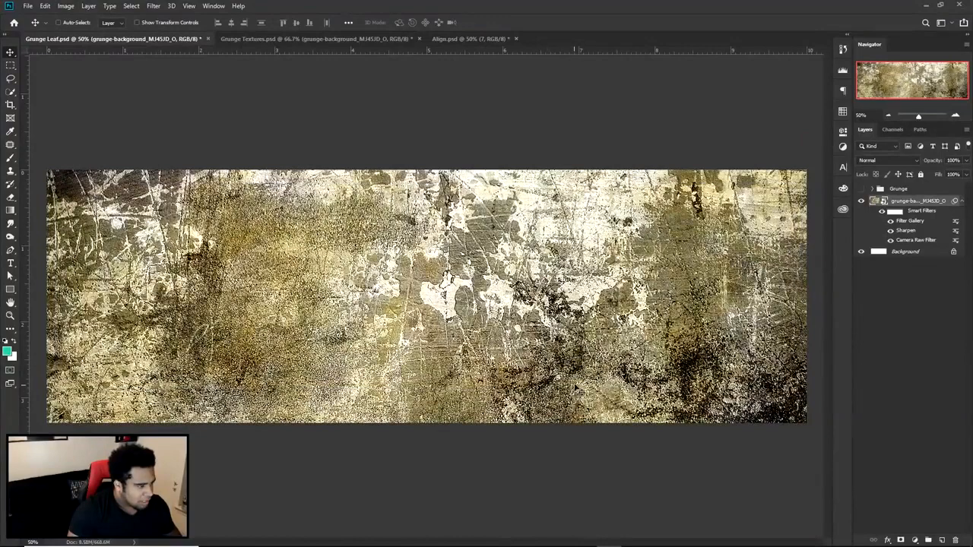
left_click(861, 188)
left_click(860, 188)
left_click(861, 189)
left_click(861, 189)
left_click_drag(515, 277, 495, 272)
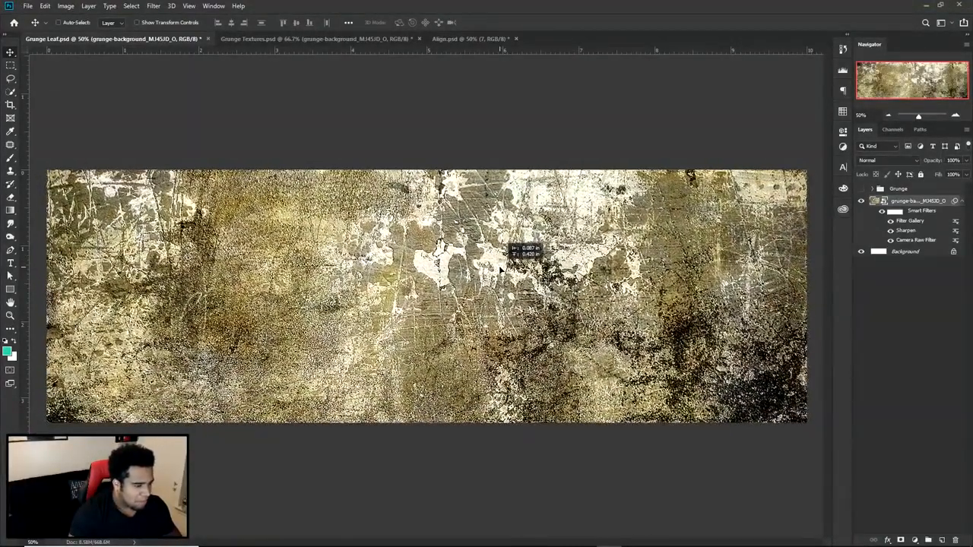
- Circle three detailed texture areas in red on a screen capture of the canvas and discard the capture
key("Print")
left_click_drag(28, 148, 842, 463)
left_click(852, 369)
mouse_move(399, 131)
left_mouse_down()
mouse_move(429, 348)
mouse_move(605, 298)
mouse_move(387, 164)
mouse_move(411, 156)
left_mouse_up()
left_click_drag(161, 146, 139, 159)
mouse_move(768, 240)
left_mouse_down()
mouse_move(730, 240)
mouse_move(752, 225)
left_mouse_up()
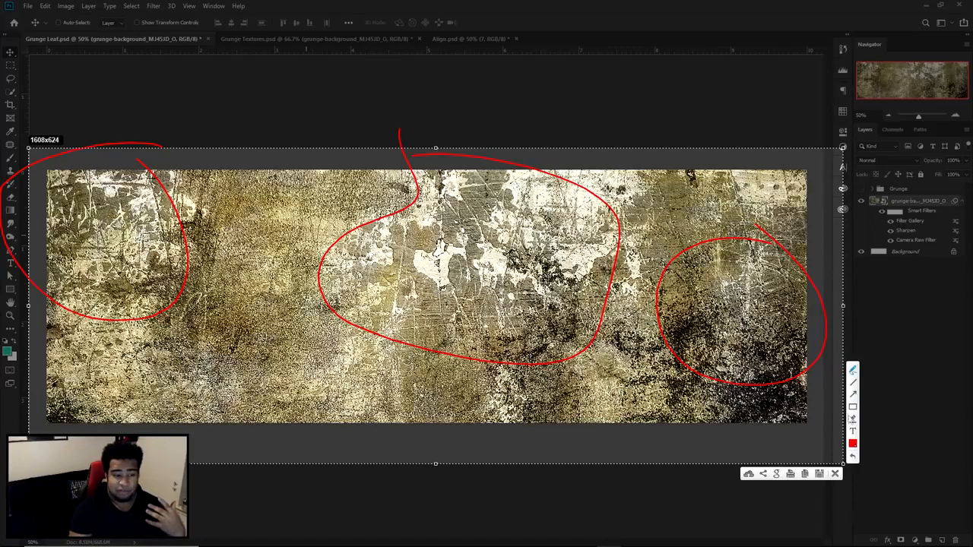
left_click(836, 474)
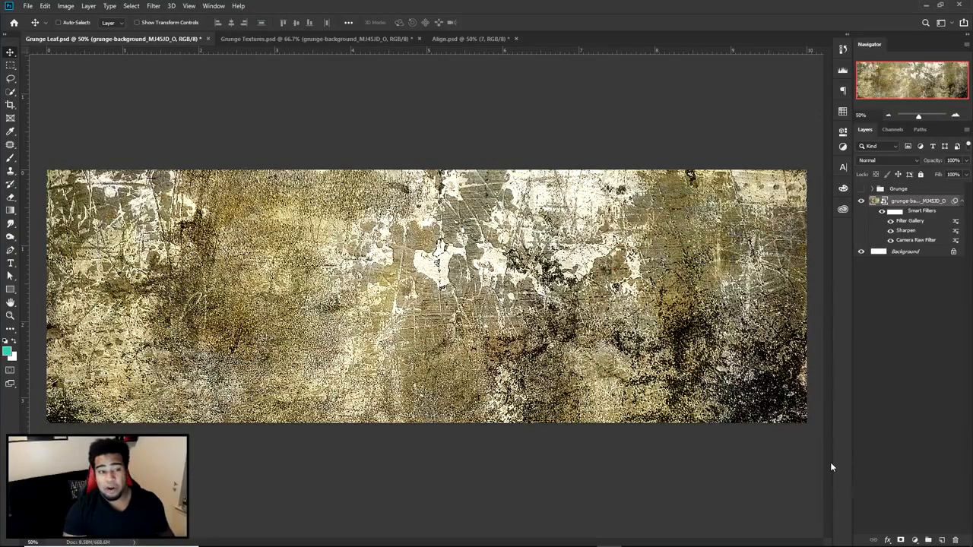
- Add a Gradient Map adjustment layer above the texture and give it the black to near-black gradient preset
left_click(915, 540)
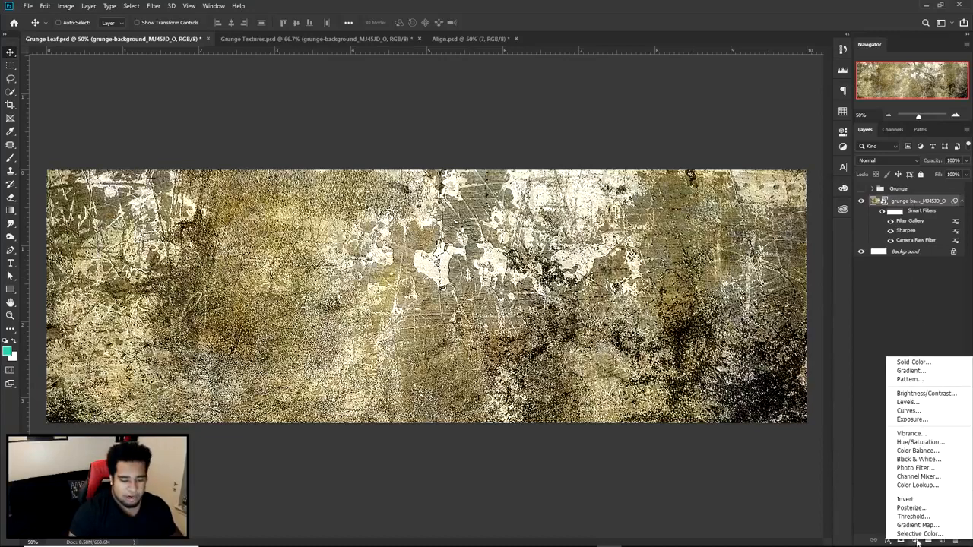
left_click(918, 526)
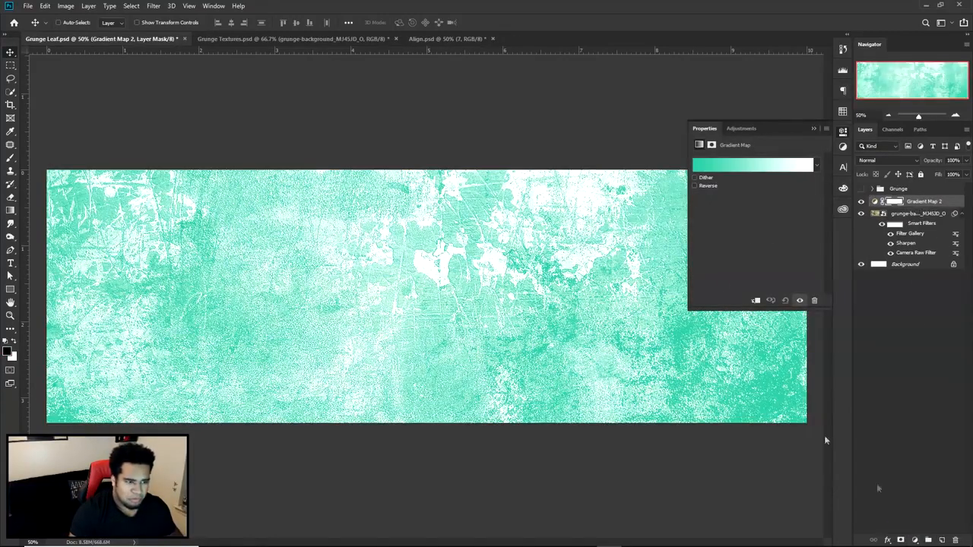
left_click(735, 174)
scroll(765, 314, "down", 5)
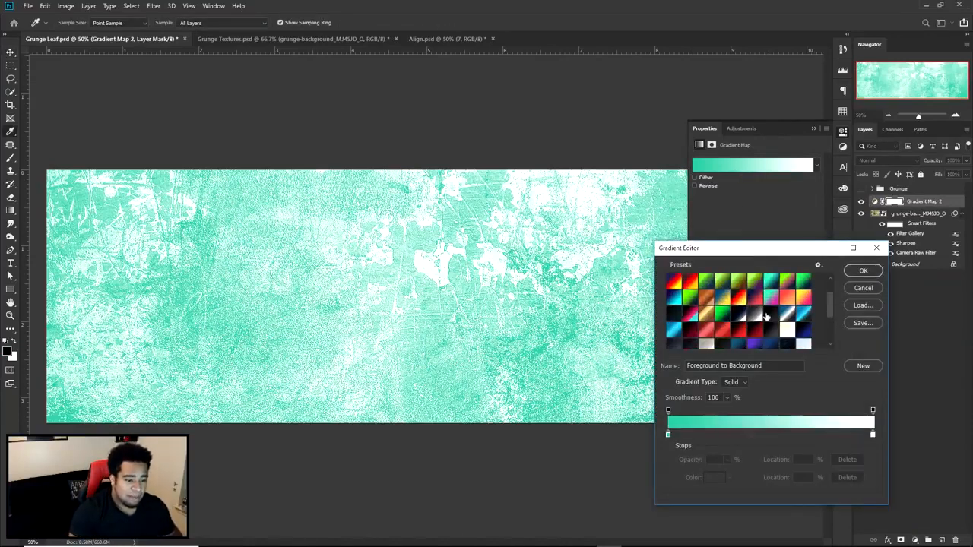
left_click(748, 338)
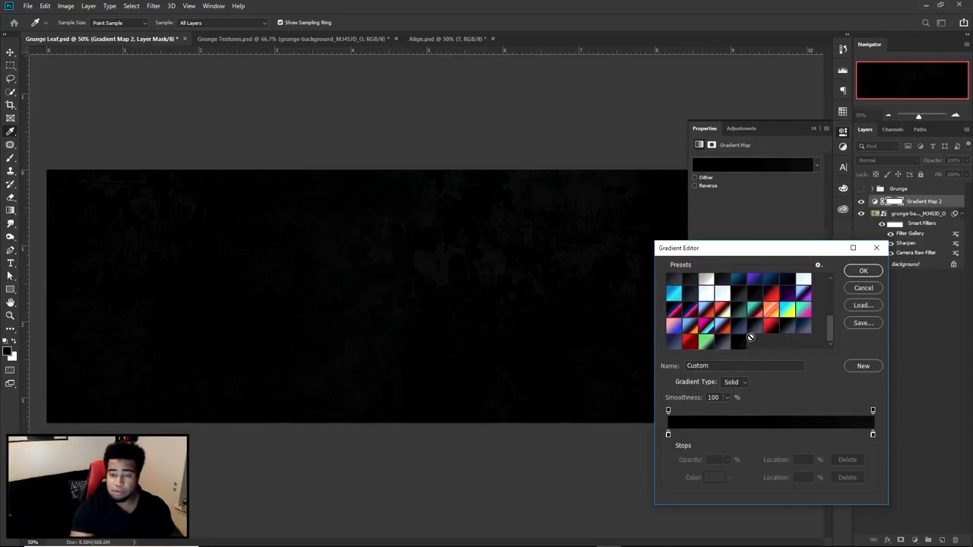
- Check the colours of both gradient stops without altering them and close the Gradient Editor
left_click(669, 434)
double_click(669, 434)
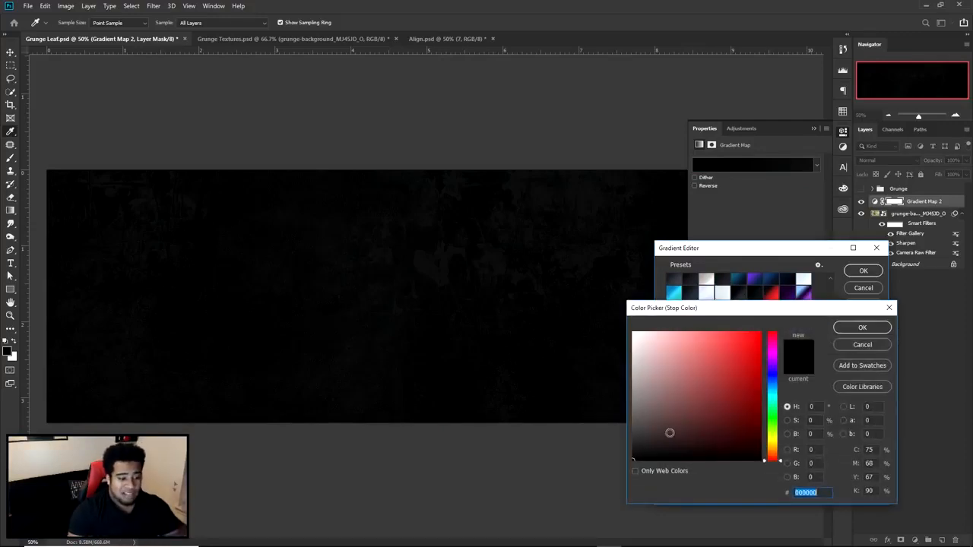
left_click(852, 348)
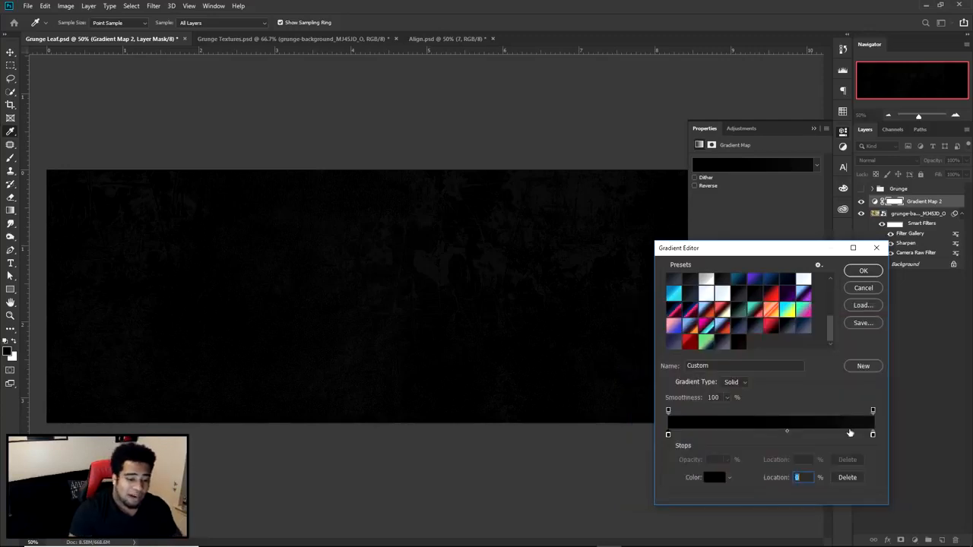
left_click(871, 435)
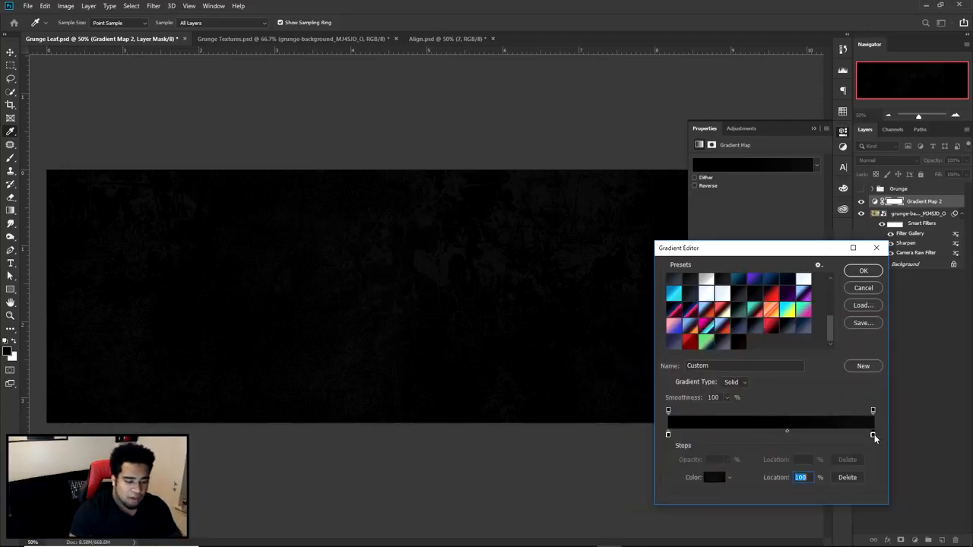
double_click(873, 434)
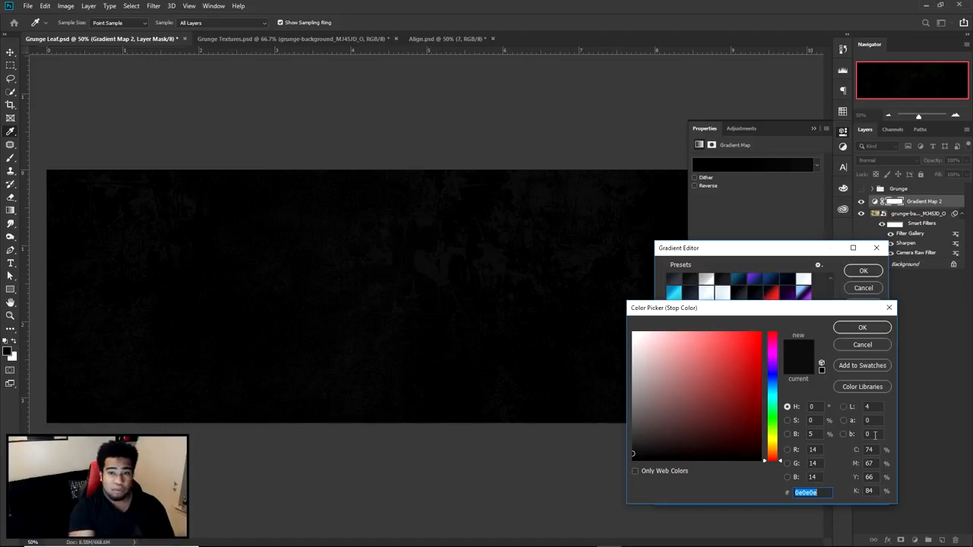
left_click(861, 345)
left_click(863, 288)
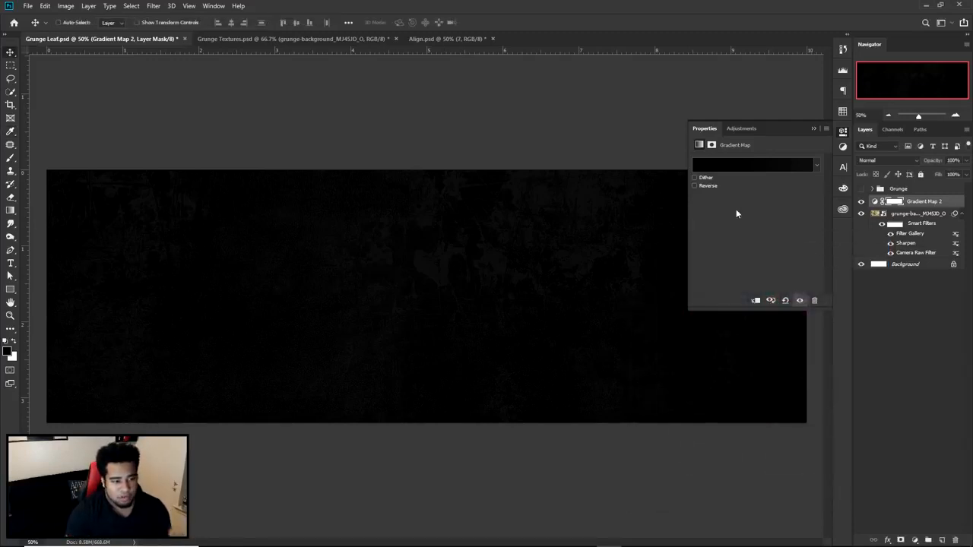
- Compare the gradient map with and without Reverse, leave Reverse off and close its properties
left_click(703, 186)
left_click(703, 186)
left_click(704, 185)
left_click(704, 185)
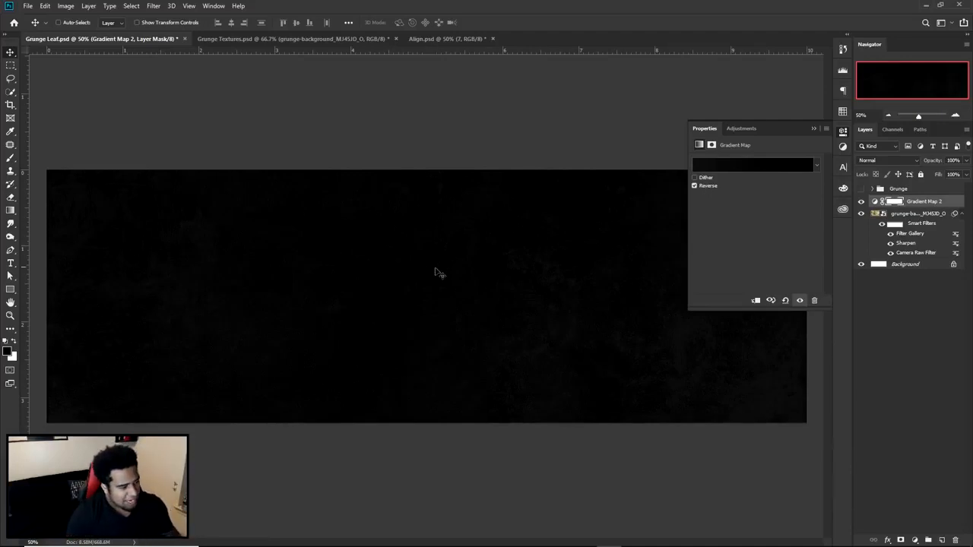
left_click(706, 187)
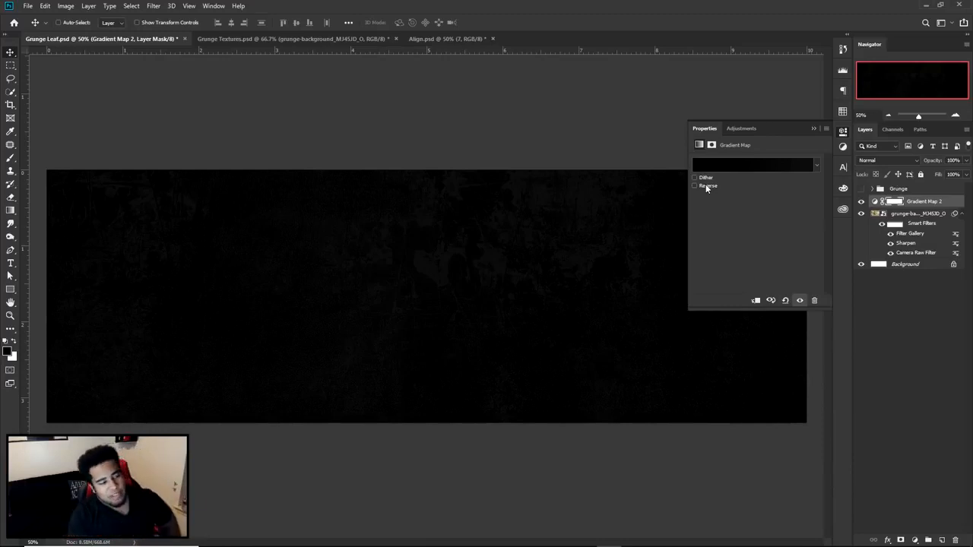
left_click(845, 136)
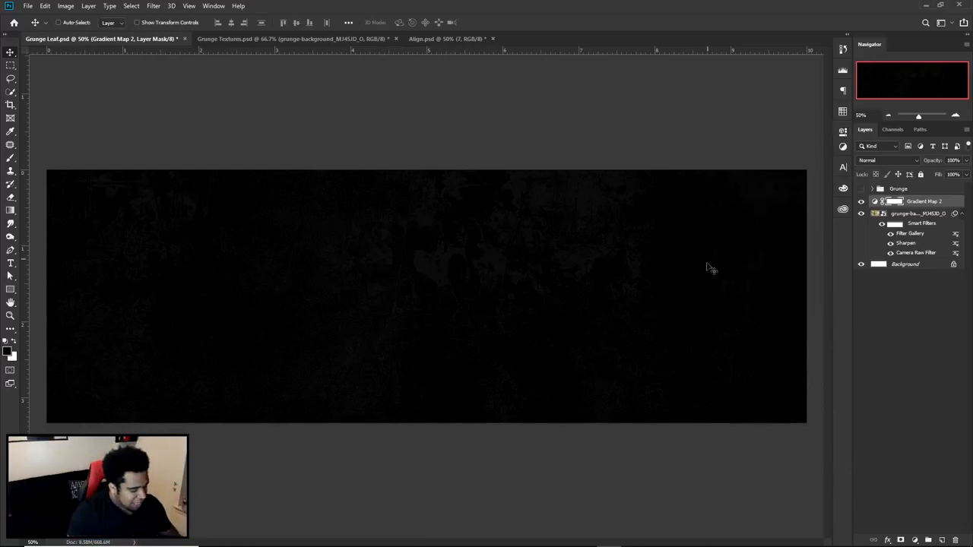
- Create a new layer above the gradient map and choose a splatter brush from the Align Update set at 805 px
left_click(941, 539)
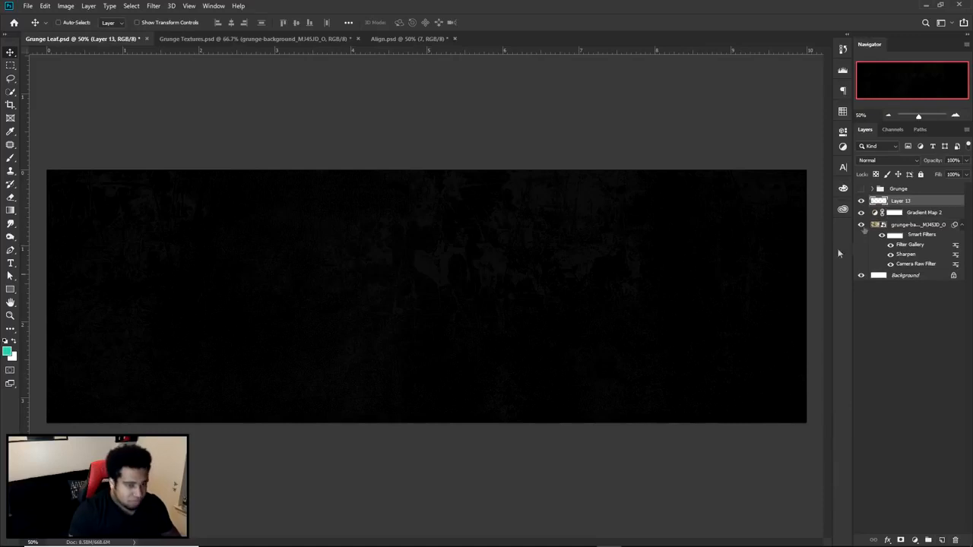
key("b")
right_click(282, 277)
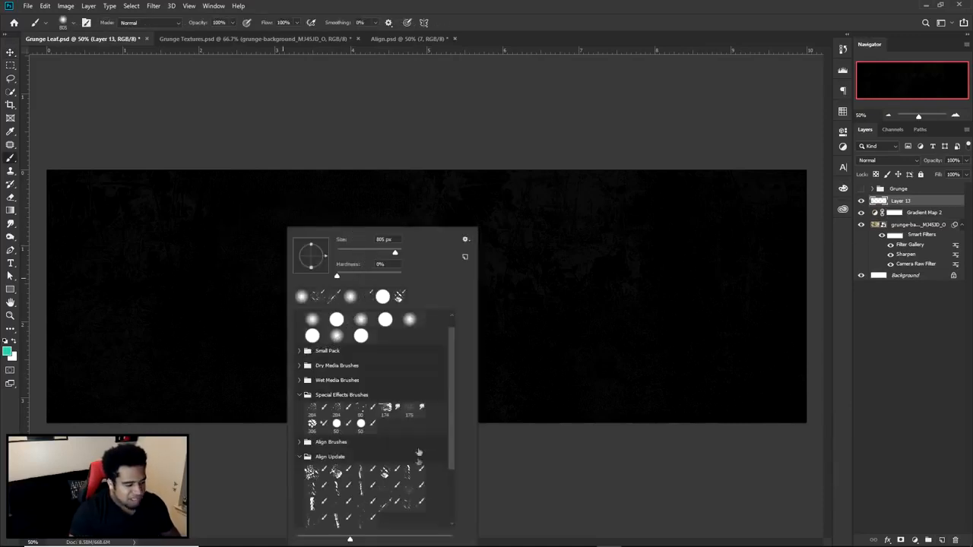
left_click(412, 504)
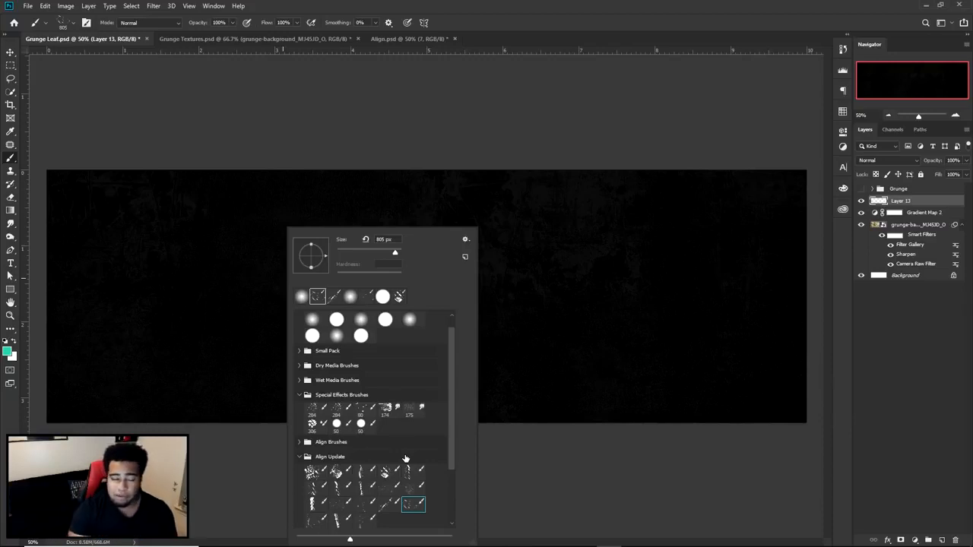
scroll(384, 395, "up", 1)
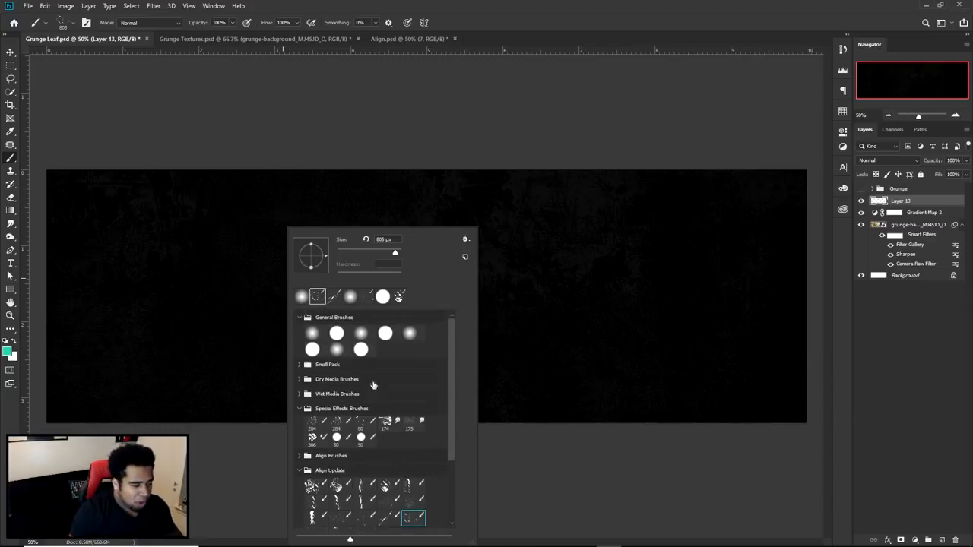
scroll(368, 375, "down", 3)
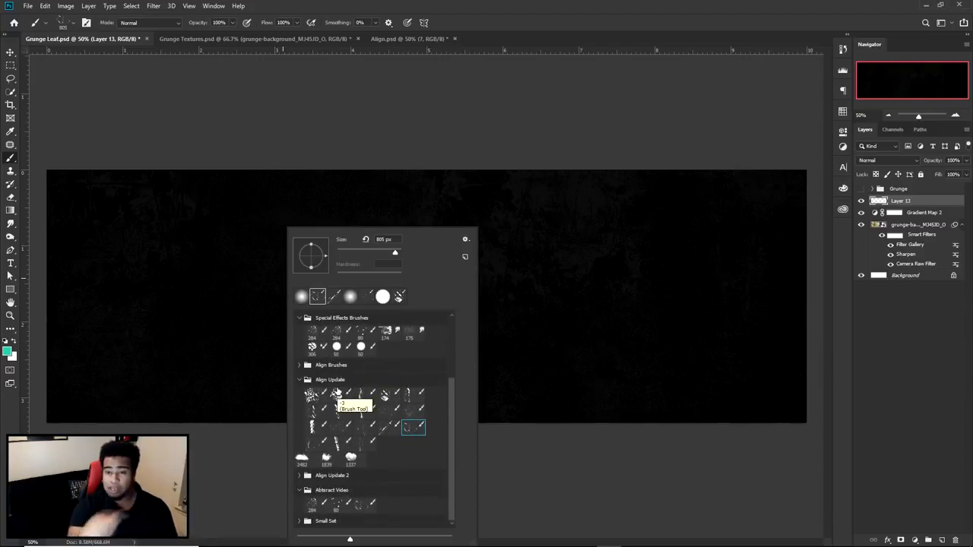
scroll(335, 383, "up", 1)
scroll(335, 382, "up", 1)
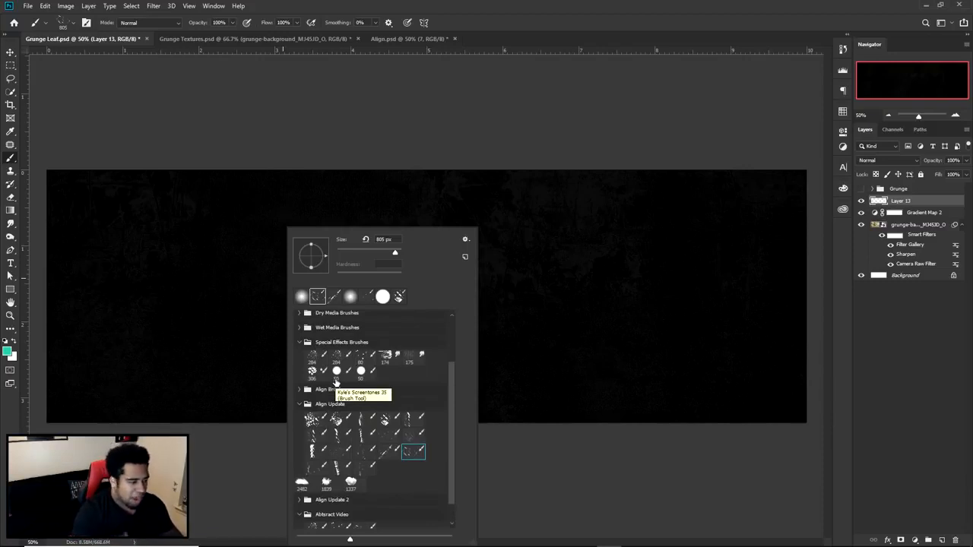
- Stamp teal splatters across the banner on the new layer, from the left side over the centre to the right
mouse_move(76, 237)
left_mouse_down()
mouse_move(70, 243)
mouse_move(298, 272)
left_mouse_up()
left_click_drag(298, 330, 464, 250)
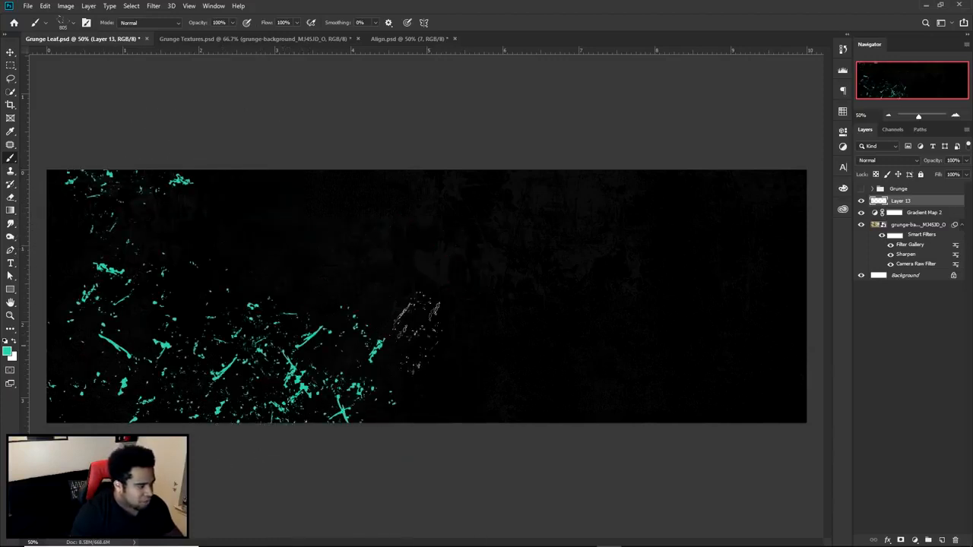
left_click(507, 288)
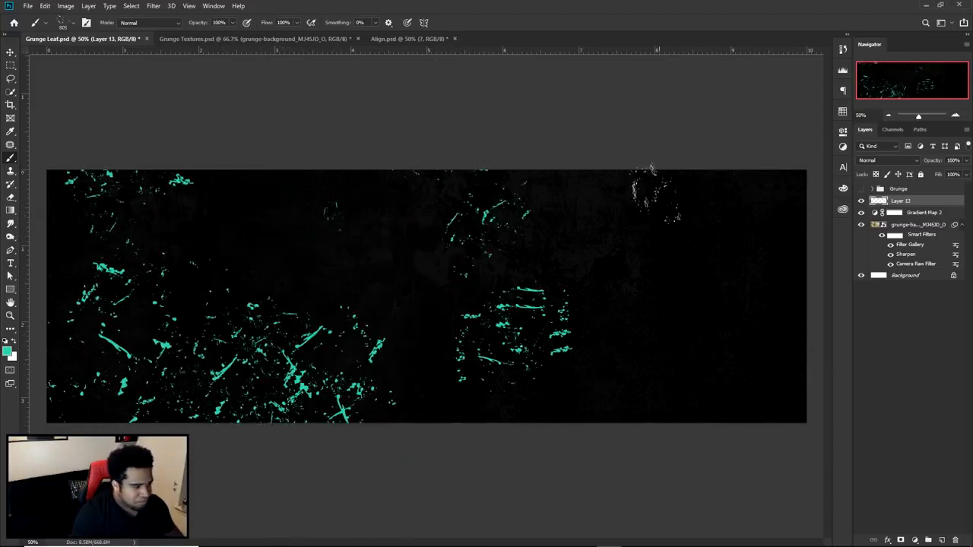
left_click(311, 237)
left_click(720, 319)
left_click(677, 294)
left_click(598, 325)
key("v")
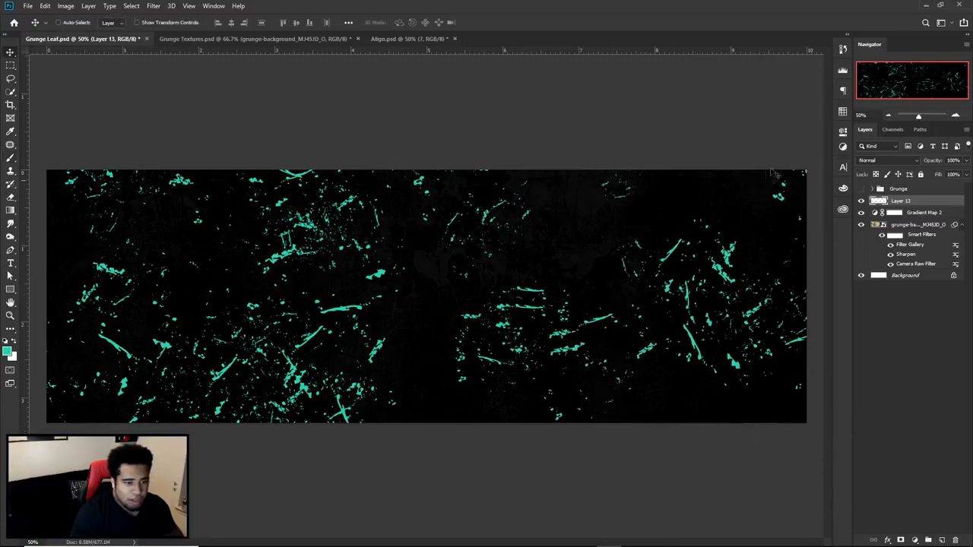
- Set the splatter layer's blend mode to Dissolve with 9% opacity and check the specks up close
left_click(876, 161)
left_click(896, 174)
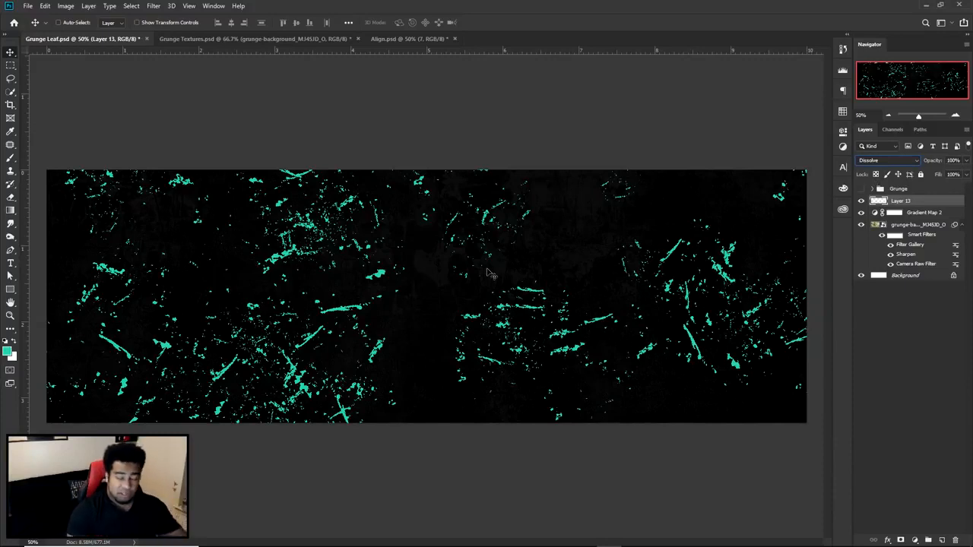
left_click(952, 160)
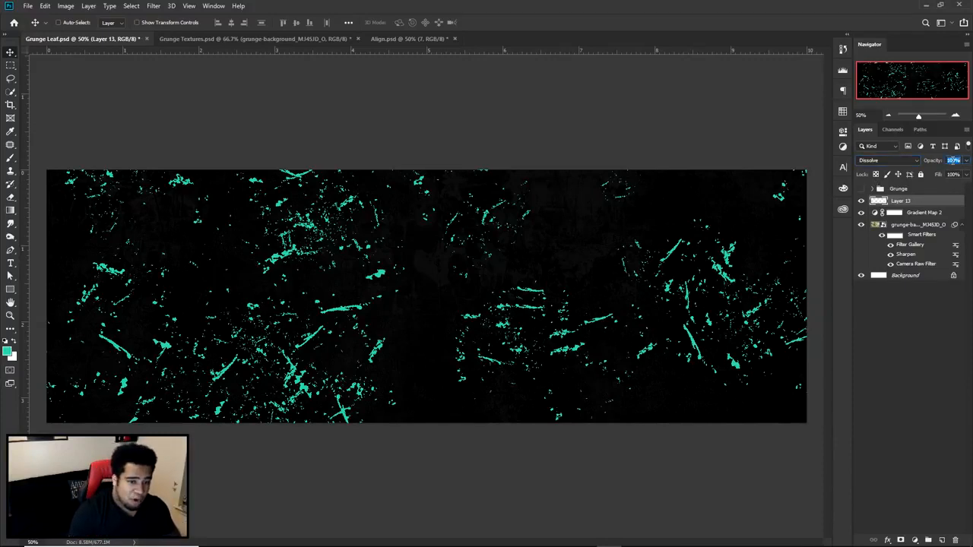
type("8")
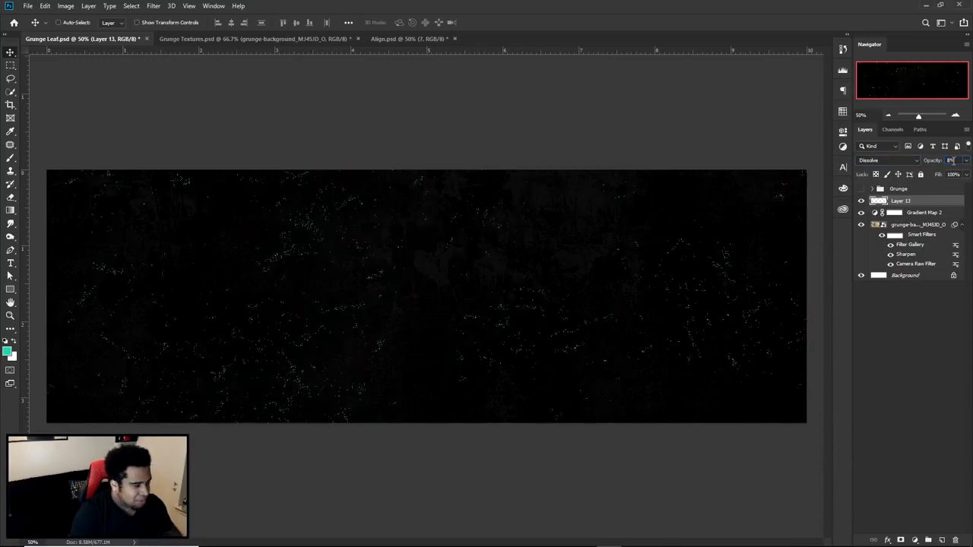
key("Up")
key("Return")
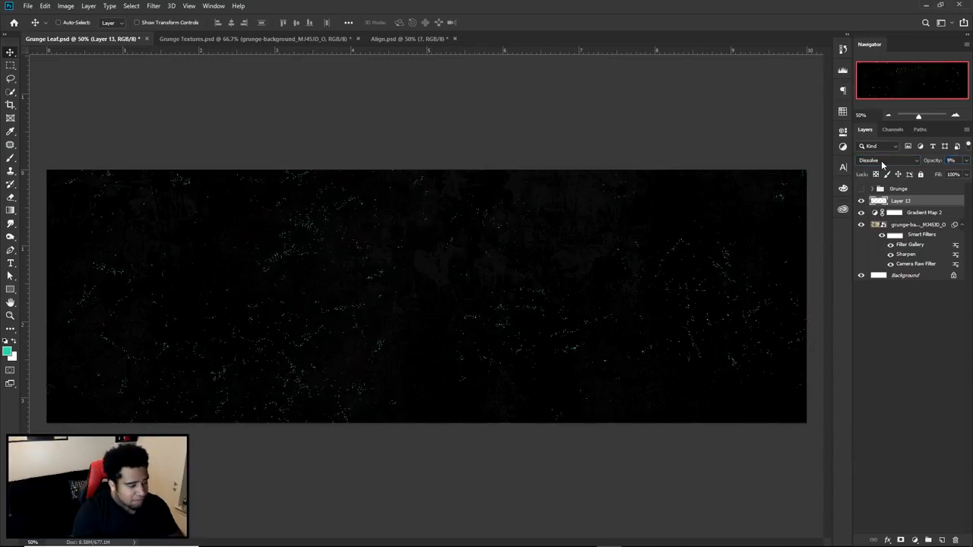
scroll(174, 272, "up", 3)
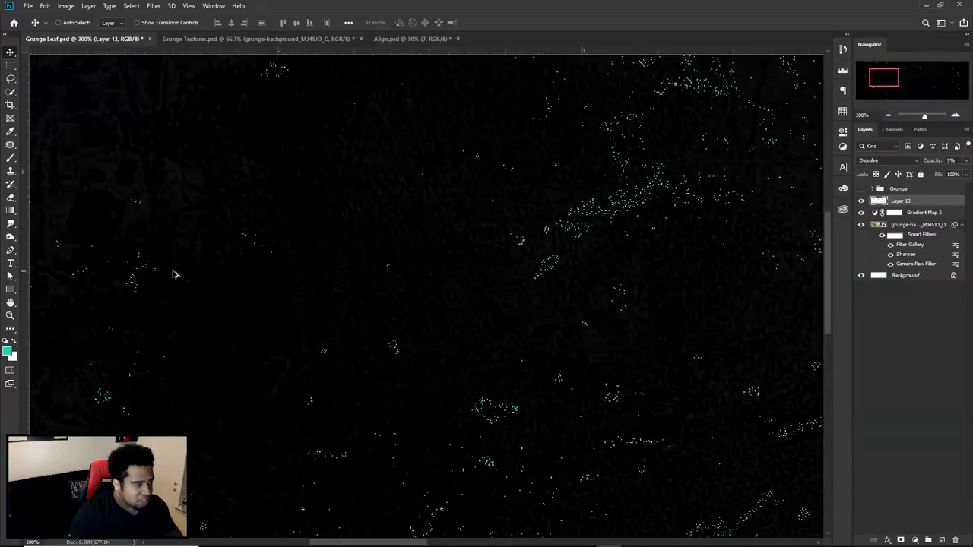
scroll(465, 257, "down", 3)
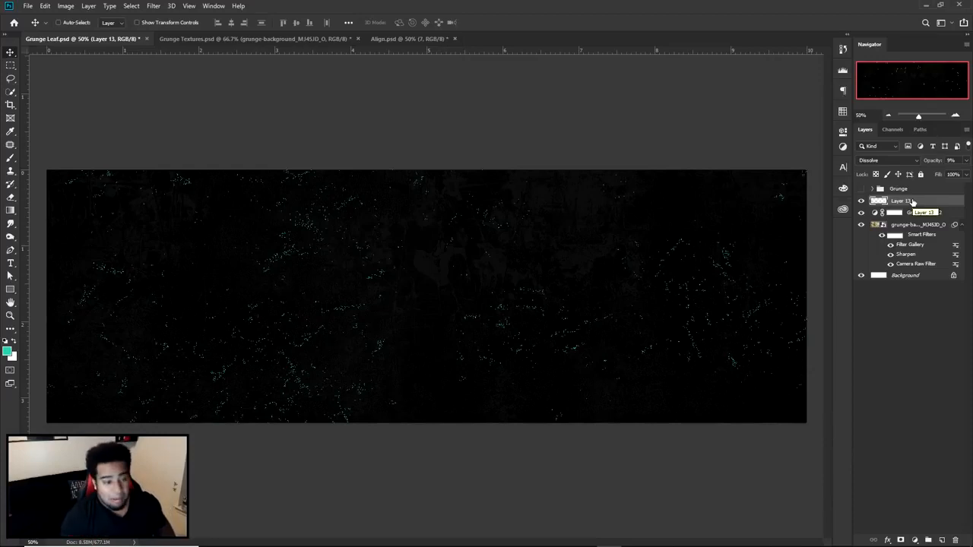
- Turn the splatters black by lowering their Lightness to the minimum with Hue/Saturation, and inspect the texture up close
key("ctrl+u")
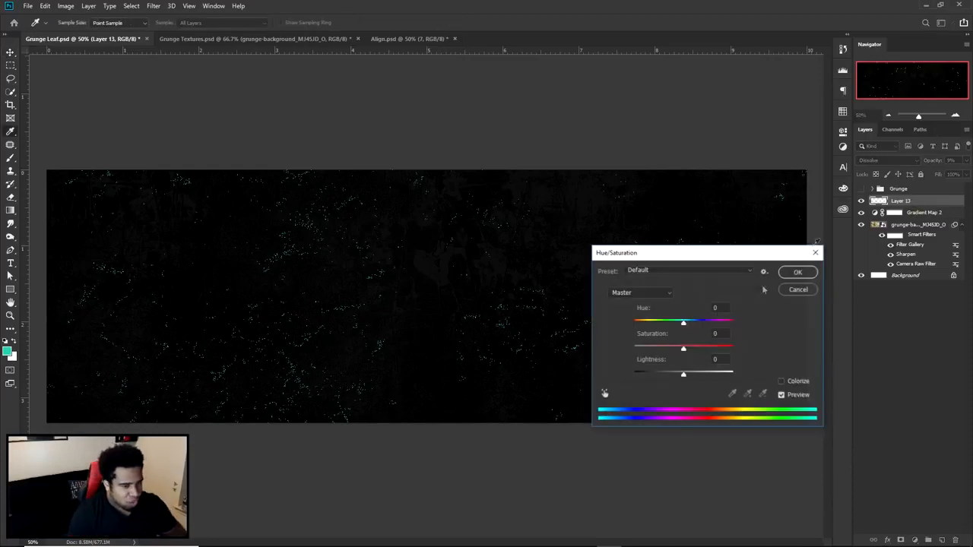
left_click_drag(683, 373, 430, 348)
left_click(796, 274)
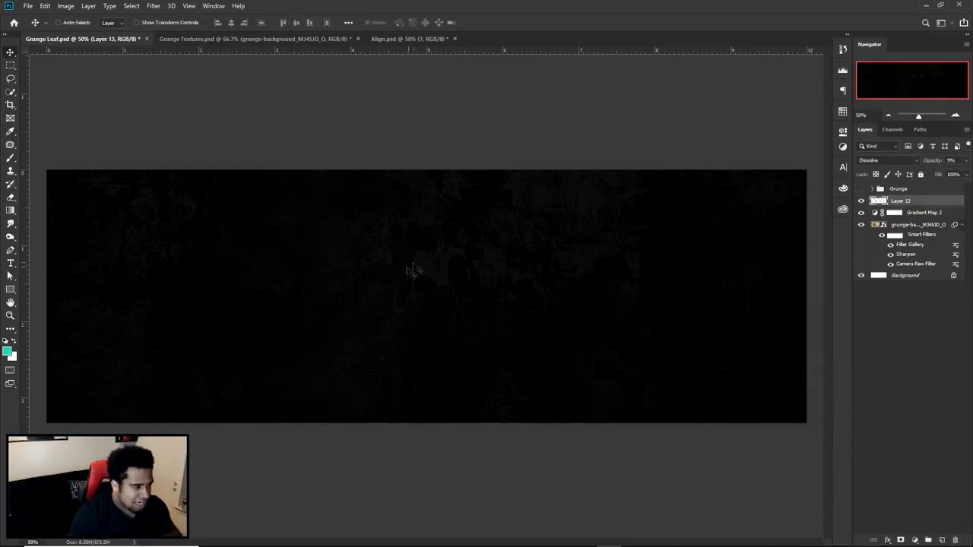
scroll(402, 273, "up", 6)
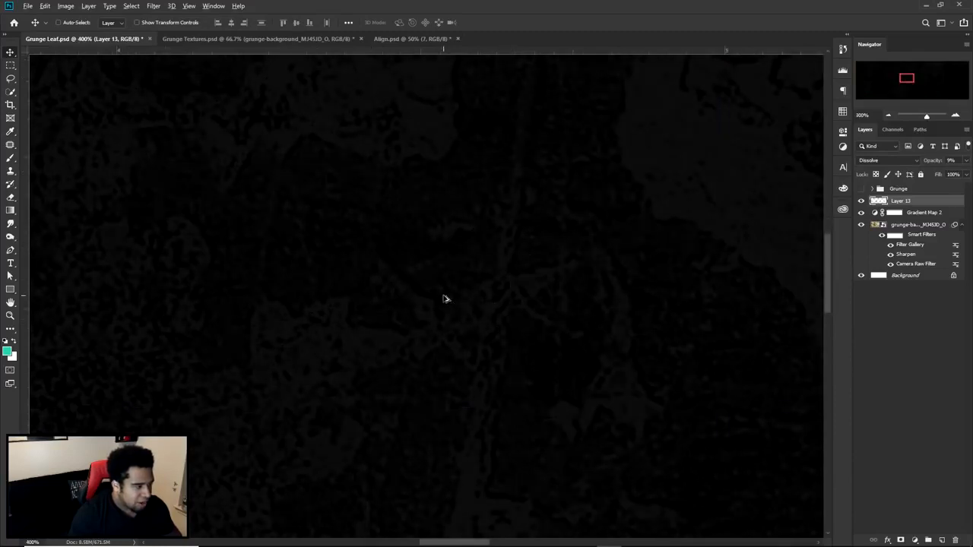
scroll(445, 298, "down", 6)
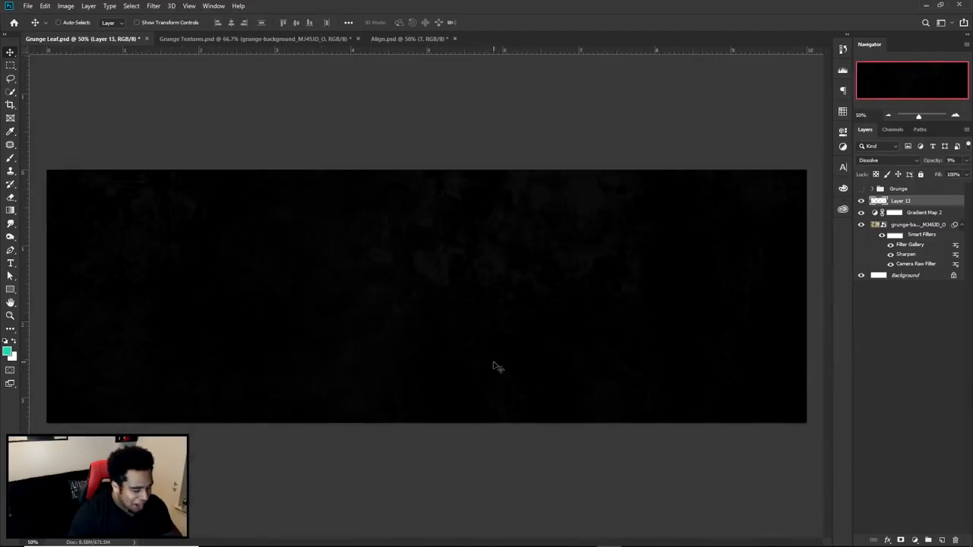
- Create a new layer above the splatters and choose a soft round brush with 0% hardness, enlarged to 1373 px
left_click(940, 539)
key("b")
right_click(402, 225)
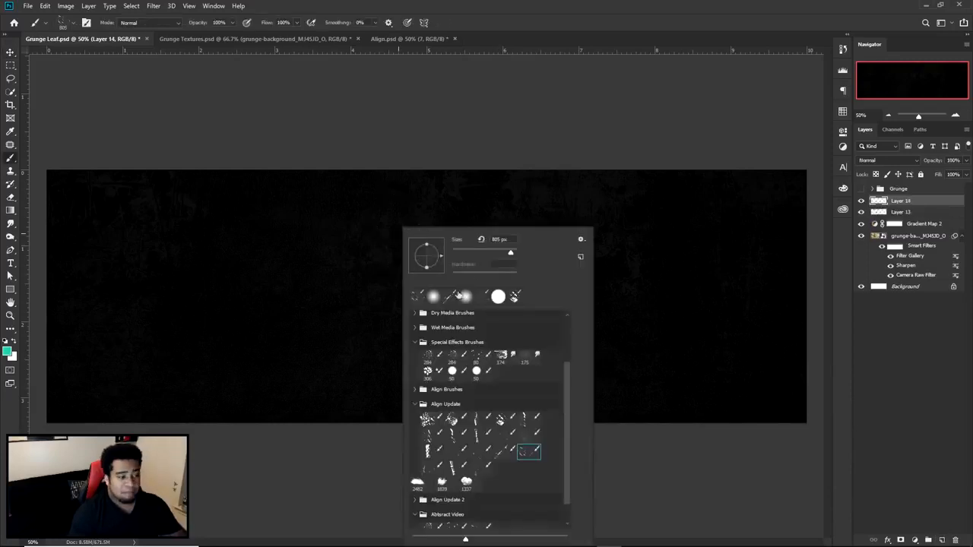
left_click(433, 296)
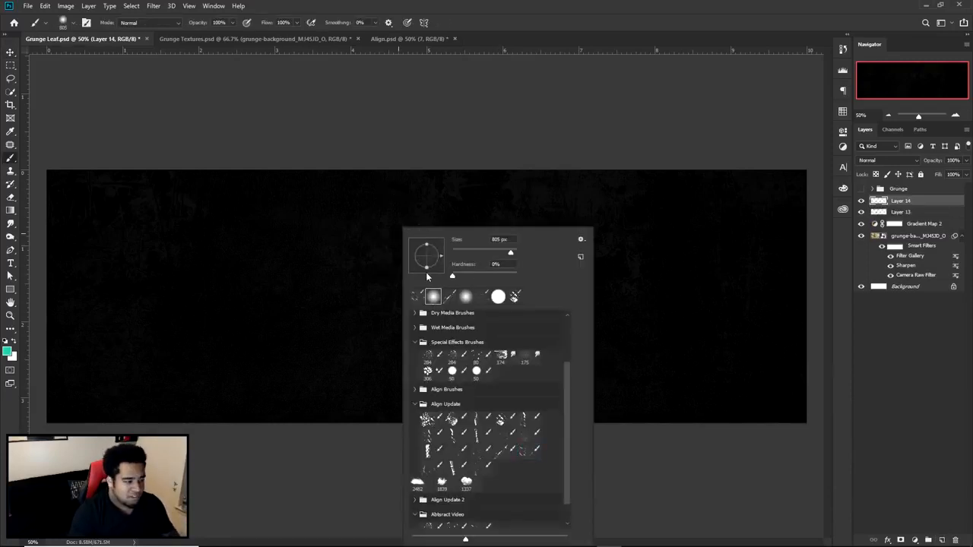
mouse_move(248, 238)
left_mouse_down()
mouse_move(320, 234)
mouse_move(258, 234)
left_mouse_up()
key("ctrl+minus")
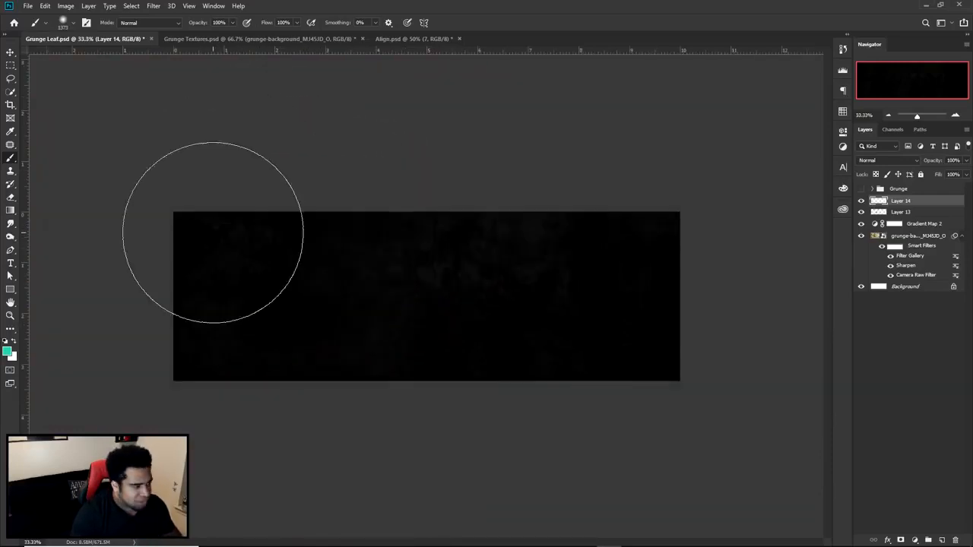
- Swap the colours and set the foreground colour to 000000
key("x")
left_click(8, 352)
type("000000")
left_click(859, 333)
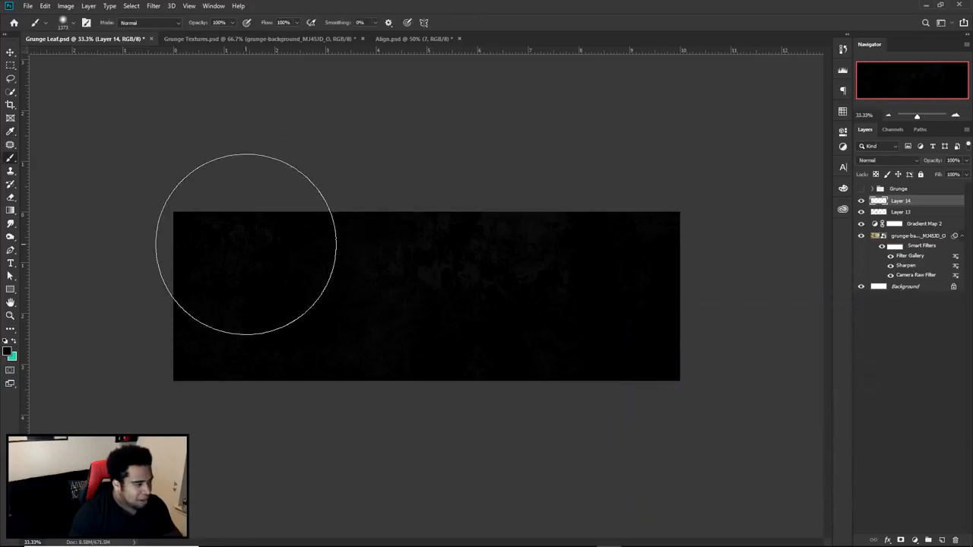
- Mark the upper-left and lower-right shading curves in red on a screen capture of the banner, and discard the capture
key("Print")
left_click_drag(75, 178, 772, 417)
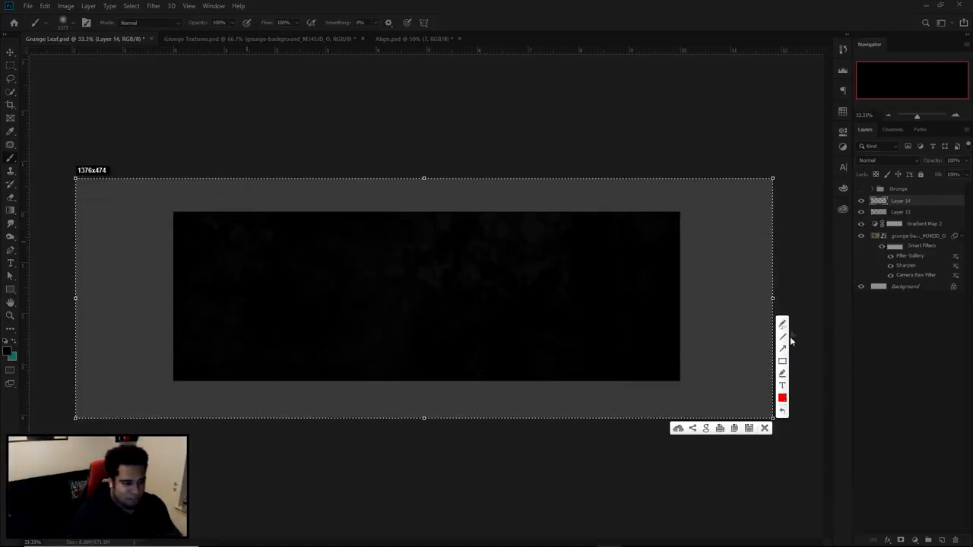
mouse_move(120, 253)
left_mouse_down()
mouse_move(400, 195)
mouse_move(510, 211)
left_mouse_up()
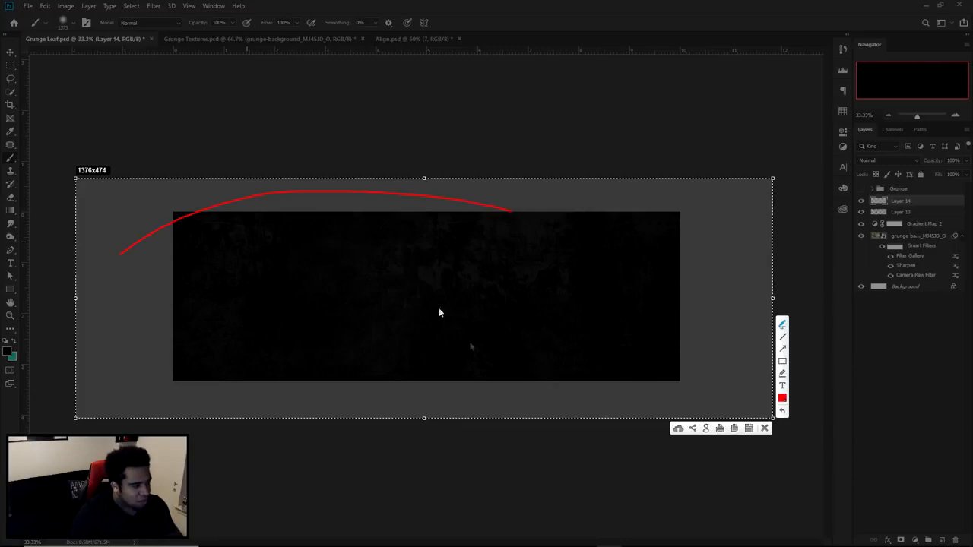
mouse_move(739, 301)
left_mouse_down()
mouse_move(622, 419)
mouse_move(413, 430)
left_mouse_up()
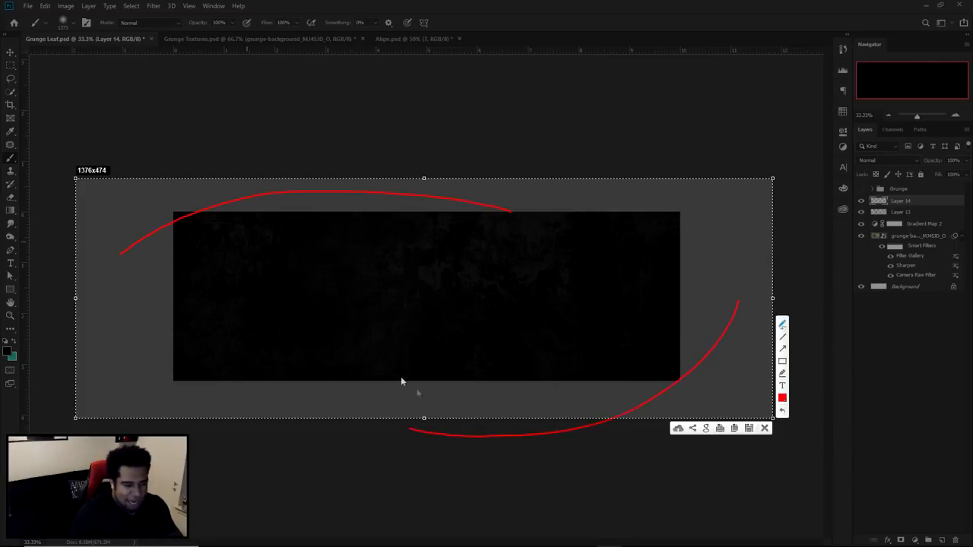
mouse_move(559, 363)
left_mouse_down()
mouse_move(431, 371)
mouse_move(481, 431)
mouse_move(571, 379)
mouse_move(520, 364)
left_mouse_up()
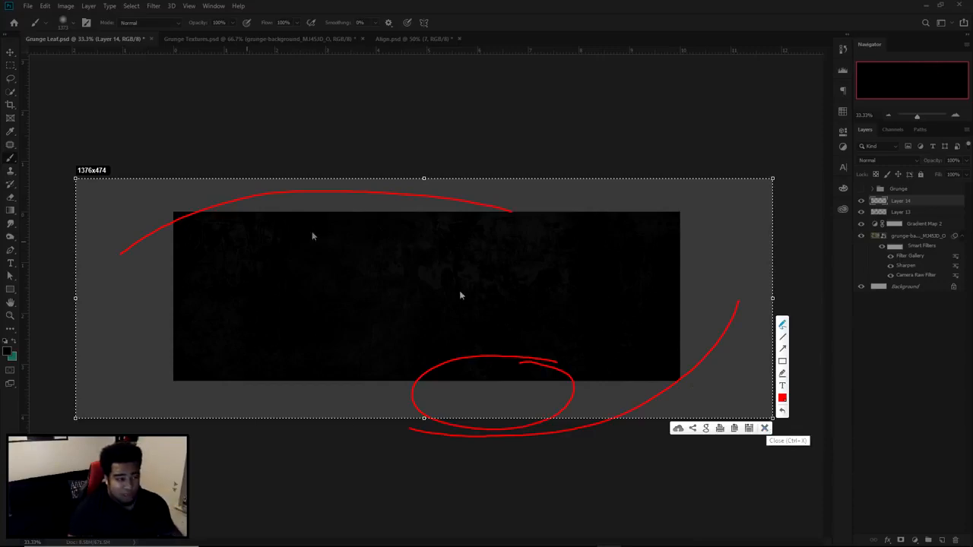
mouse_move(117, 256)
left_mouse_down()
mouse_move(286, 200)
mouse_move(500, 213)
left_mouse_up()
mouse_move(162, 258)
left_mouse_down()
mouse_move(285, 219)
mouse_move(409, 228)
left_mouse_up()
left_click_drag(157, 260, 188, 225)
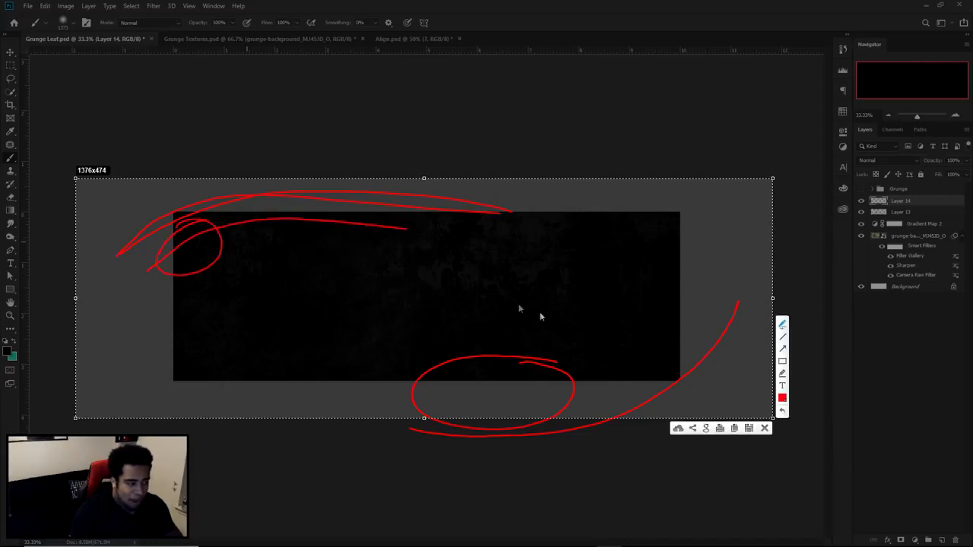
left_click(766, 433)
- Darken the banner's upper-left and lower-right areas with the soft black brush, redoing the first dab and enlarging the brush to 1715 px
left_click(240, 260)
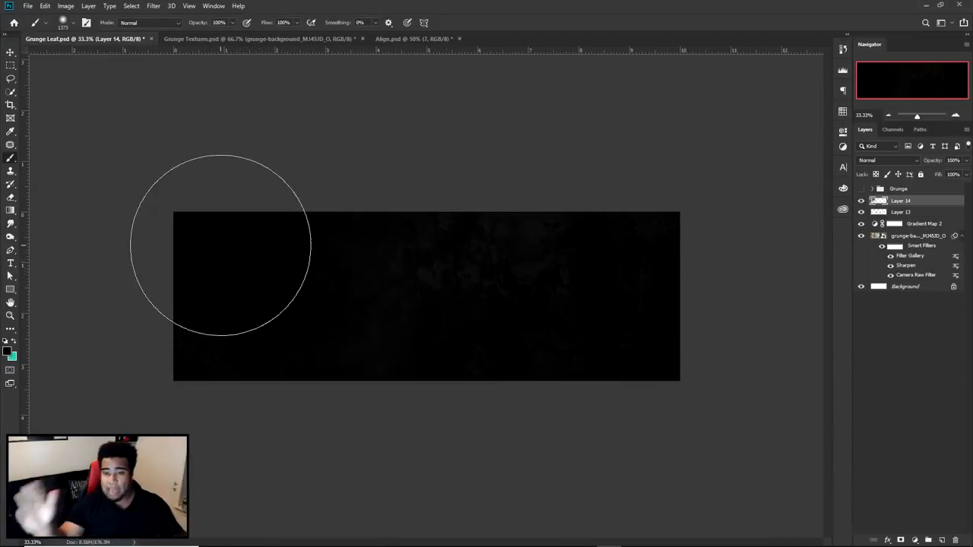
key("ctrl+z")
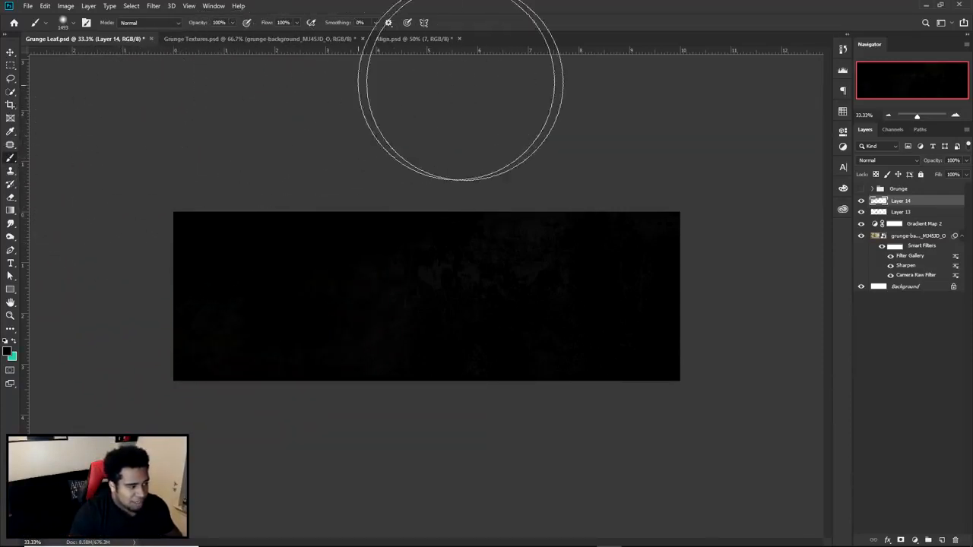
left_click_drag(242, 250, 268, 249)
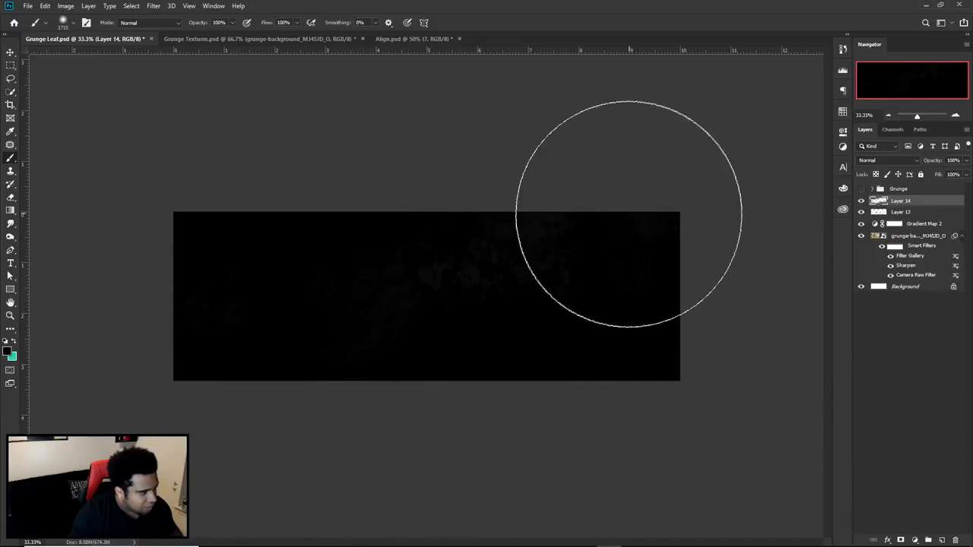
key("v")
key("ctrl+plus")
key("ctrl+minus")
key("ctrl+plus")
key("ctrl+minus")
key("ctrl+plus")
key("ctrl+minus")
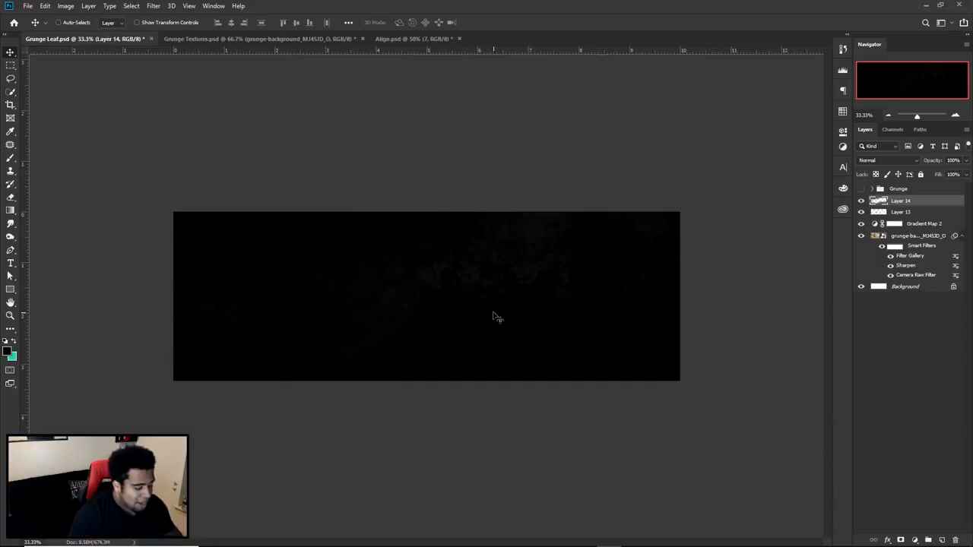
- Create a new layer above the black shading and choose the recently used splatter brush
left_click(940, 539)
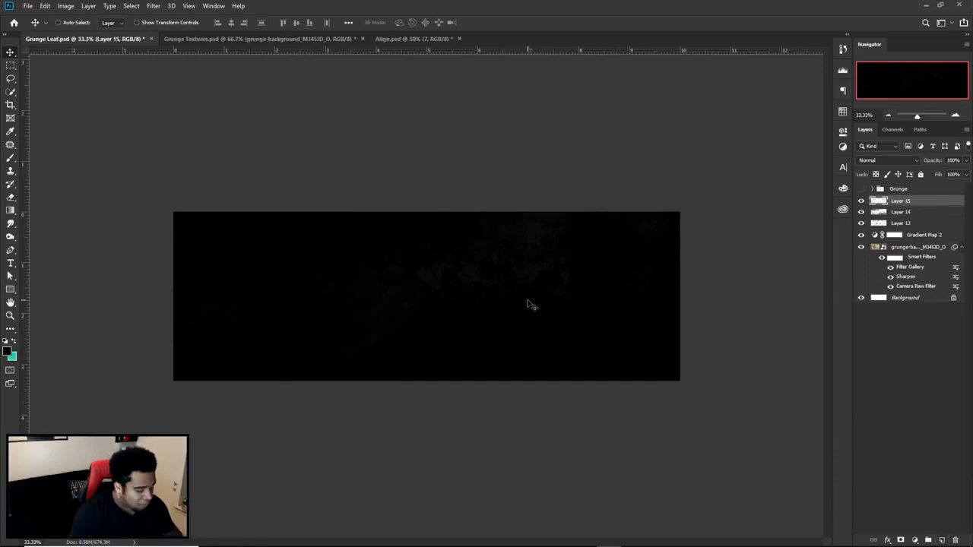
key("b")
right_click(463, 298)
scroll(552, 395, "down", 1)
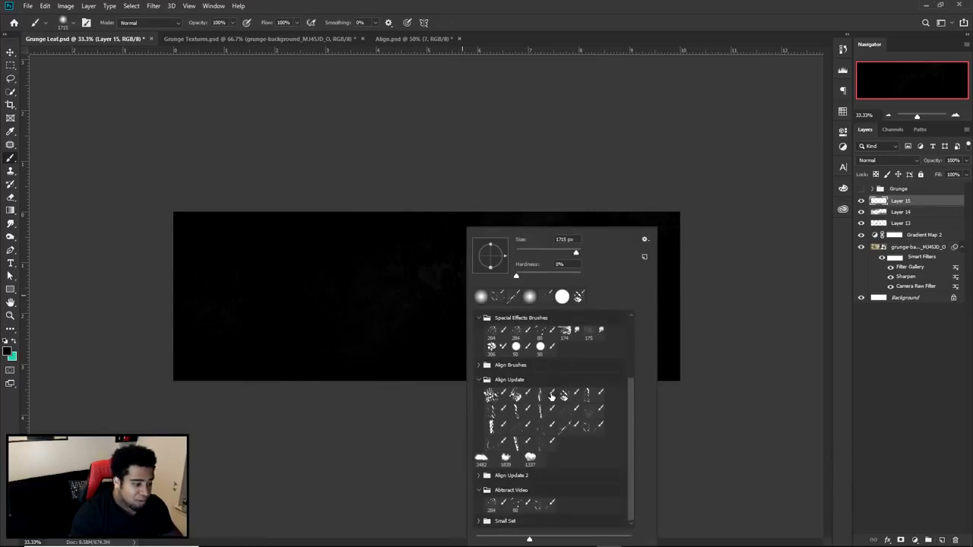
left_click(498, 296)
left_click(457, 322)
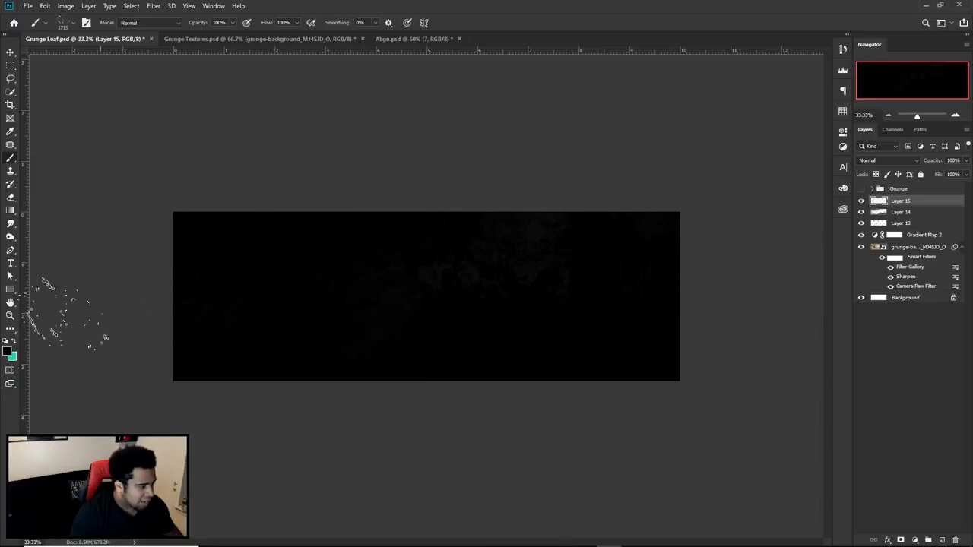
- Set the foreground colour to ffffff and stamp white splatters across the banner, enlarging the brush to 2147 px for the larger marks
left_click(9, 350)
type("ffffff")
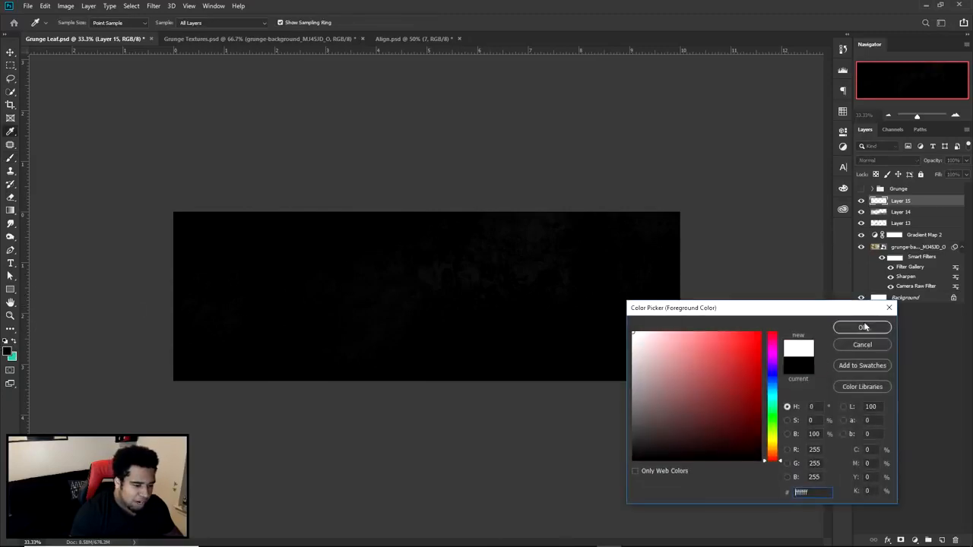
left_click(861, 328)
left_click(239, 267)
left_click(378, 353)
left_click(389, 249)
left_click(394, 231)
key("bracketright")
key("bracketright")
key("bracketright")
key("bracketright")
key("bracketright")
key("bracketright")
left_click(534, 285)
key("v")
key("ctrl+plus")
key("ctrl+minus")
key("ctrl+plus")
- Add a layer mask to the white splatter layer and choose the soft round brush for painting on it
left_click(909, 200, "ctrl")
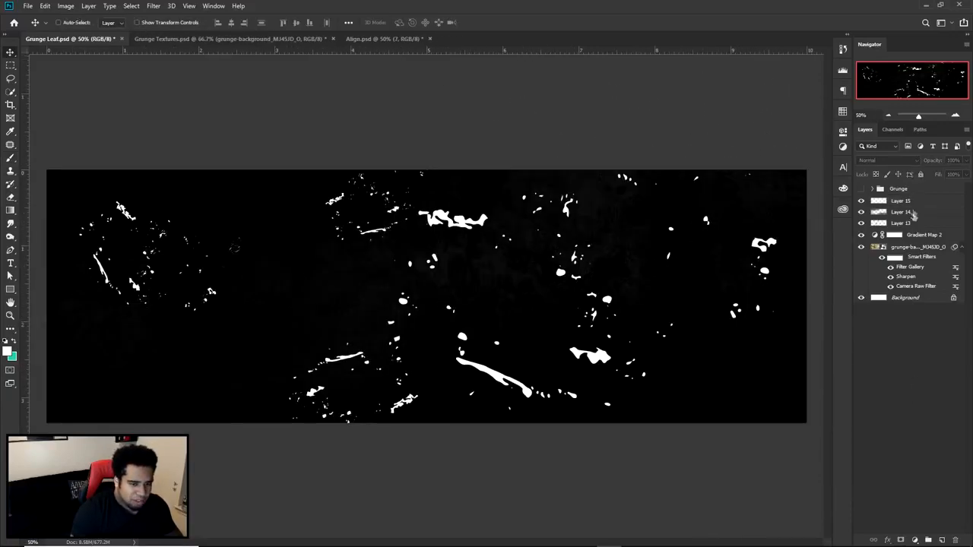
left_click(912, 201)
left_click(901, 540)
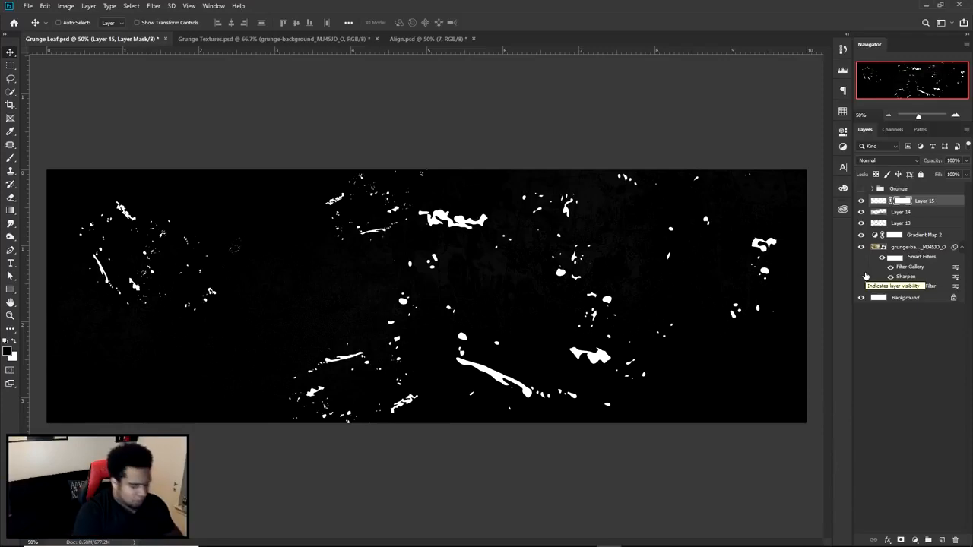
key("b")
right_click(511, 228)
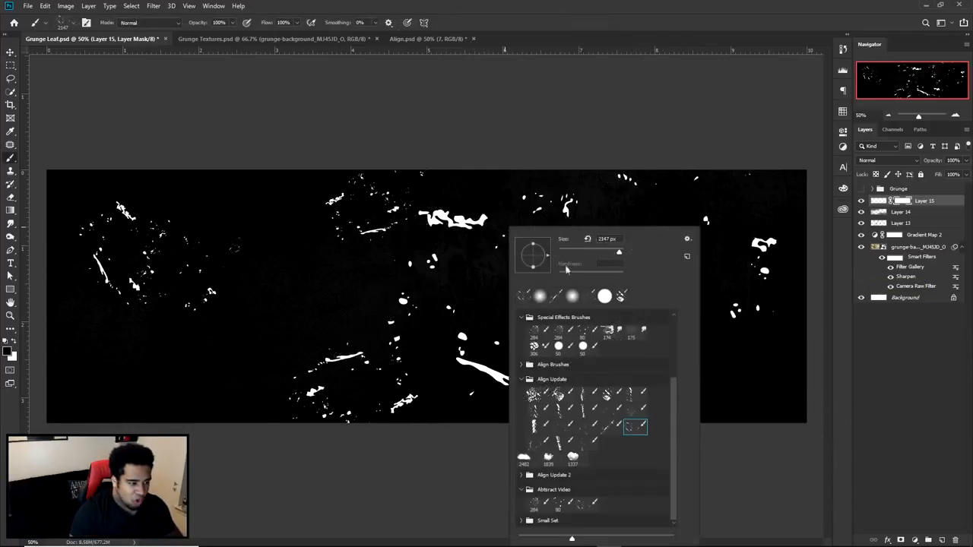
left_click(541, 298)
- Try masking out white splatters around the banner's centre with the soft black brush, and restore them by painting white on the mask
left_click_drag(451, 294, 383, 298)
left_click(458, 248)
left_click_drag(467, 247, 585, 241)
key("ctrl+z")
left_click(471, 249)
left_click(14, 342)
mouse_move(464, 287)
left_mouse_down()
mouse_move(637, 279)
mouse_move(659, 314)
mouse_move(751, 276)
left_mouse_up()
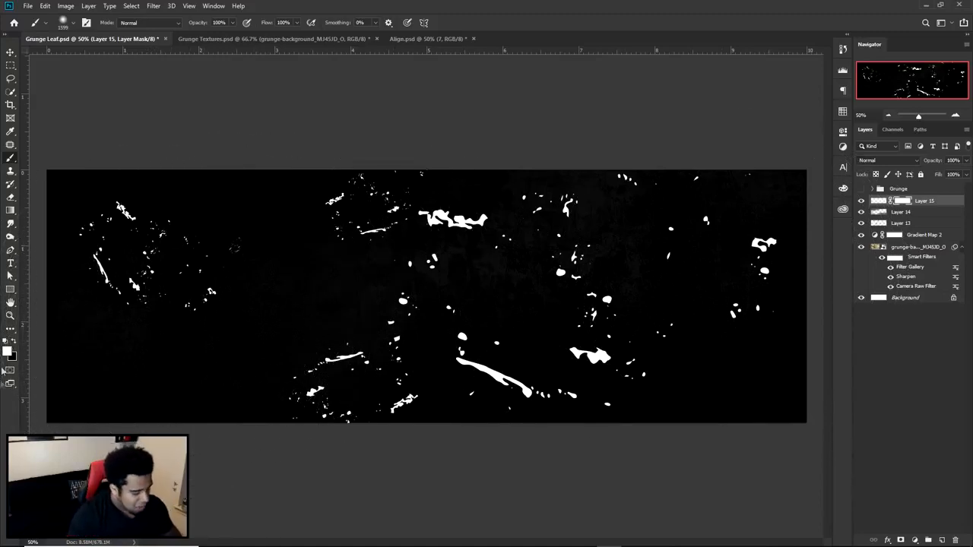
- Try a black mask stroke down the left-centre splatters with the soft brush at 1379 px, and undo it
left_click(17, 342)
mouse_move(357, 164)
left_mouse_down()
mouse_move(319, 184)
mouse_move(378, 480)
mouse_move(375, 366)
left_mouse_up()
key("ctrl+z")
- Lower the brush opacity to 40% and paint black on the splatter layer's mask to fade the white splatters across the banner
left_click(231, 22)
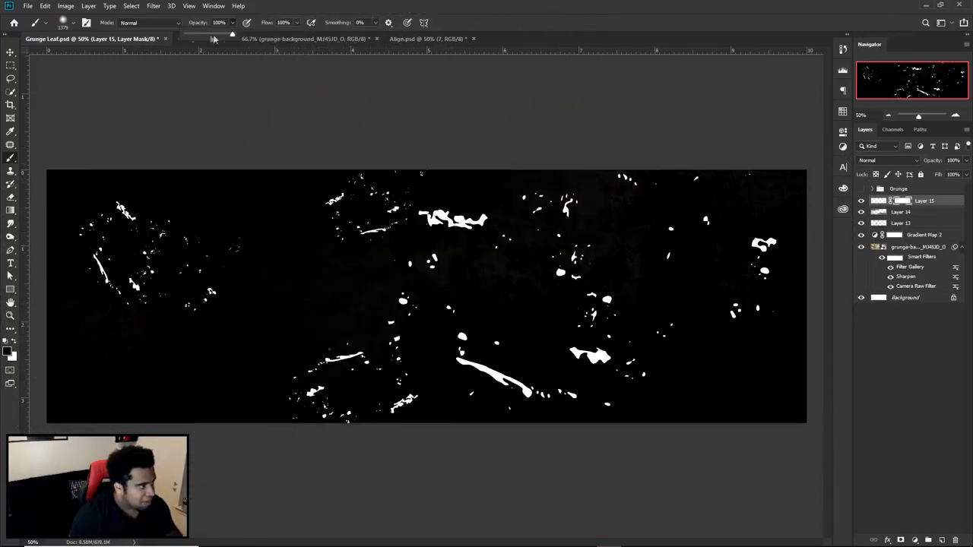
left_click(203, 33)
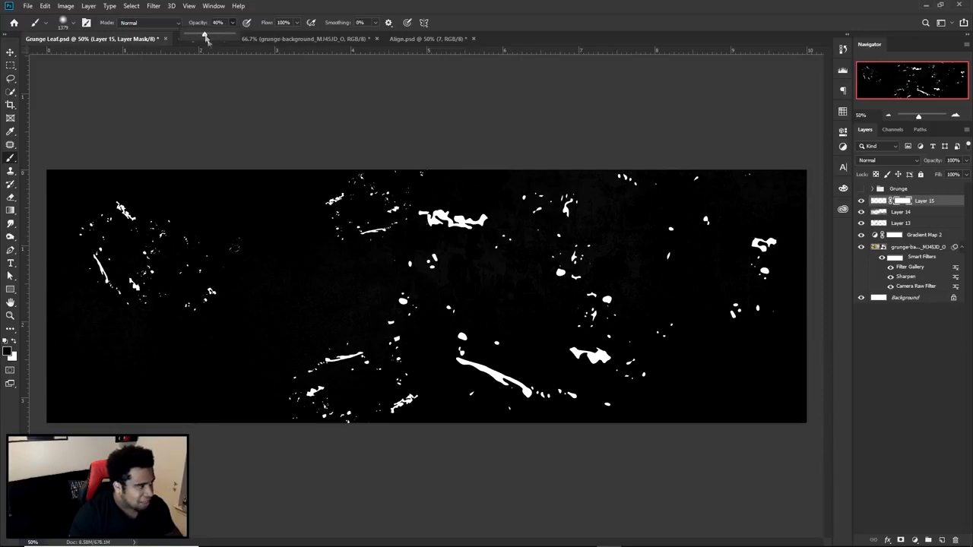
mouse_move(334, 91)
left_mouse_down()
mouse_move(357, 111)
mouse_move(444, 398)
mouse_move(448, 365)
mouse_move(521, 401)
mouse_move(386, 408)
mouse_move(163, 326)
mouse_move(76, 372)
mouse_move(72, 398)
mouse_move(97, 391)
mouse_move(72, 412)
left_mouse_up()
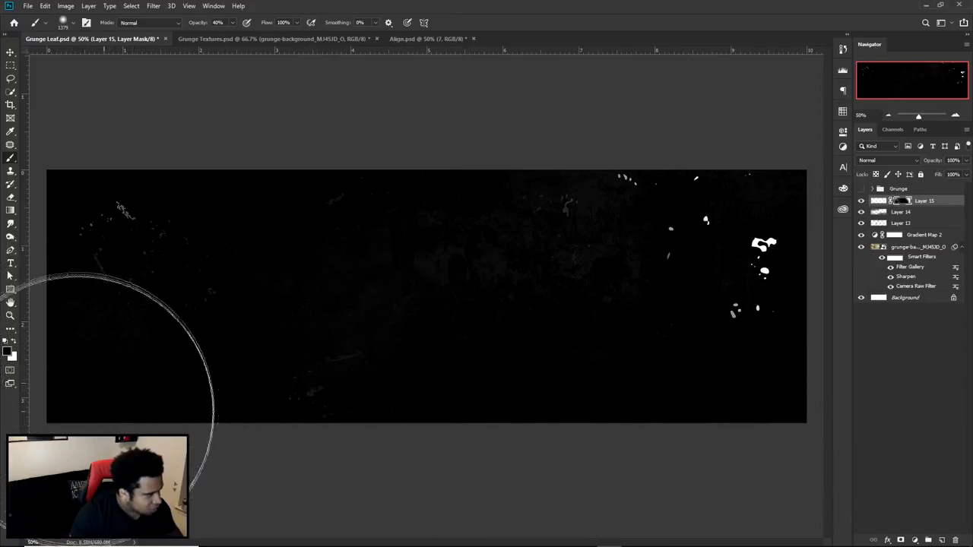
mouse_move(649, 156)
left_mouse_down()
mouse_move(752, 102)
mouse_move(673, 133)
mouse_move(650, 185)
mouse_move(756, 122)
mouse_move(652, 313)
left_mouse_up()
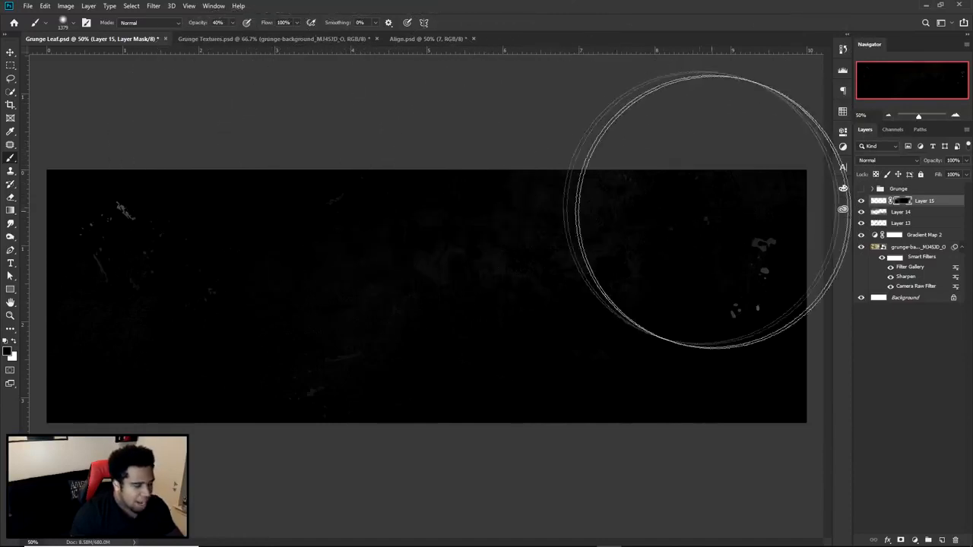
- Set the blend mode of the white splatter layer, Layer 15, to Overlay
left_click(886, 161)
left_click(947, 201)
left_click(881, 201)
left_click(879, 162)
left_click(870, 284)
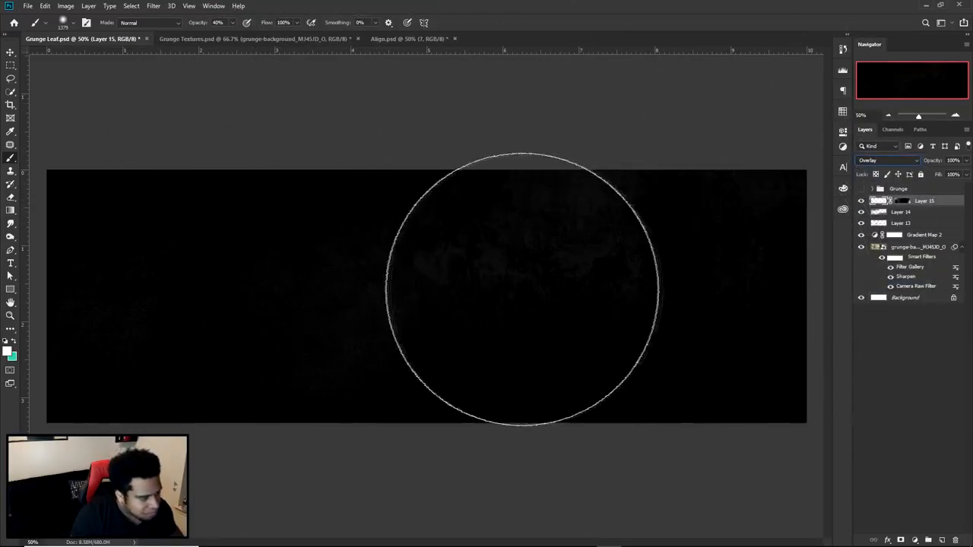
key("v")
mouse_move(430, 298)
left_mouse_down()
mouse_move(446, 315)
mouse_move(402, 300)
mouse_move(437, 314)
left_mouse_up()
- Paint white on Layer 15's mask at 40% opacity to bring back splatters along the lower left and at the upper right of the banner
left_click(903, 200)
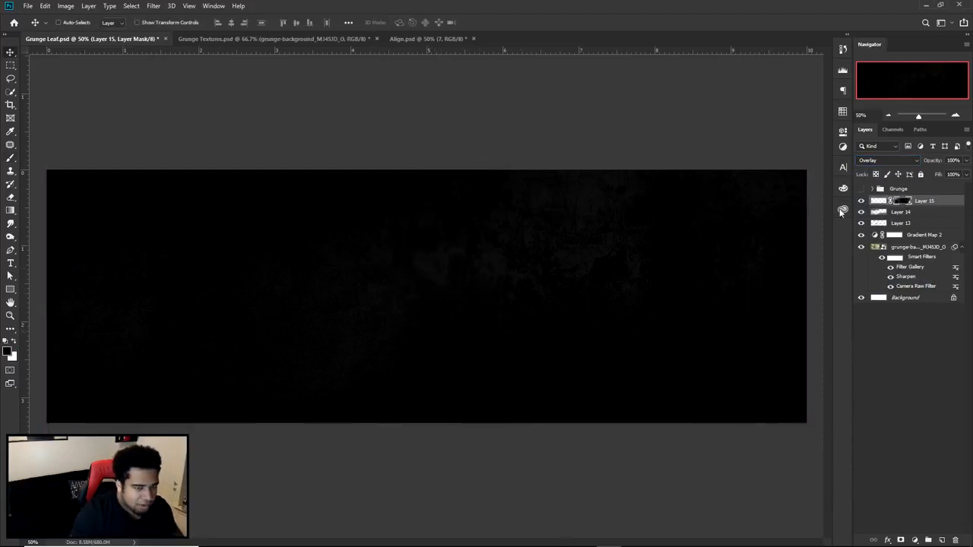
left_click(13, 343)
key("b")
left_click(175, 379)
left_click(391, 403)
left_click(356, 412)
left_click(615, 199)
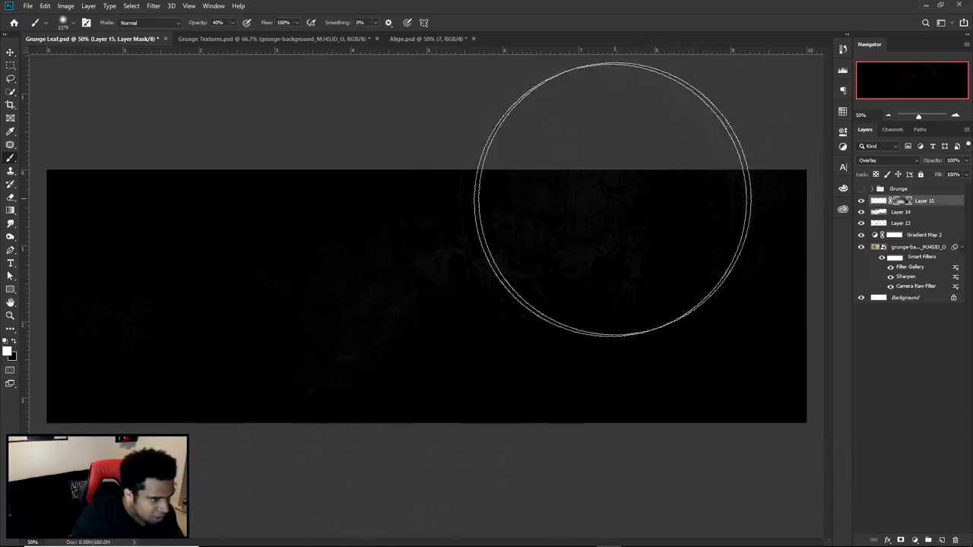
left_click(611, 199)
key("v")
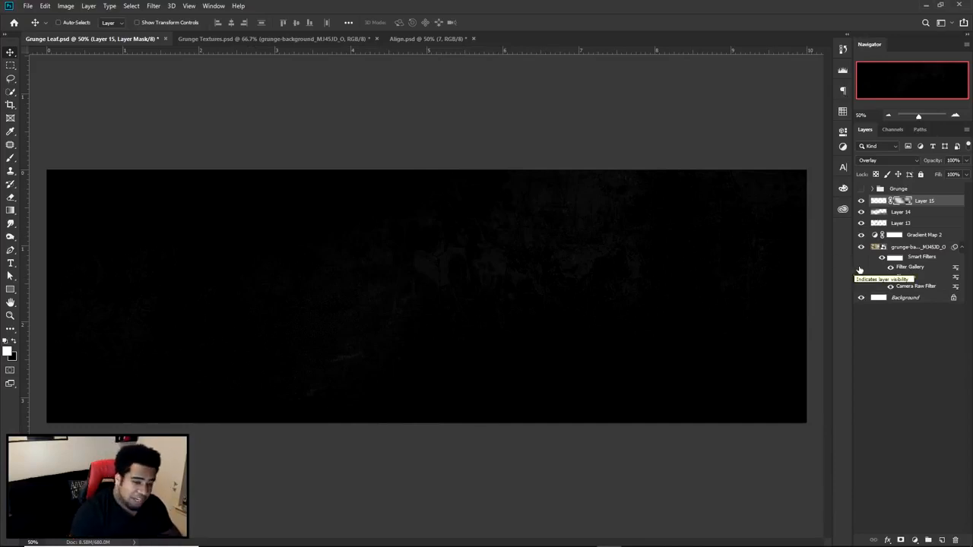
- Duplicate all layers from Layer 15 down to Background and merge the copies into a single layer
left_click(924, 203)
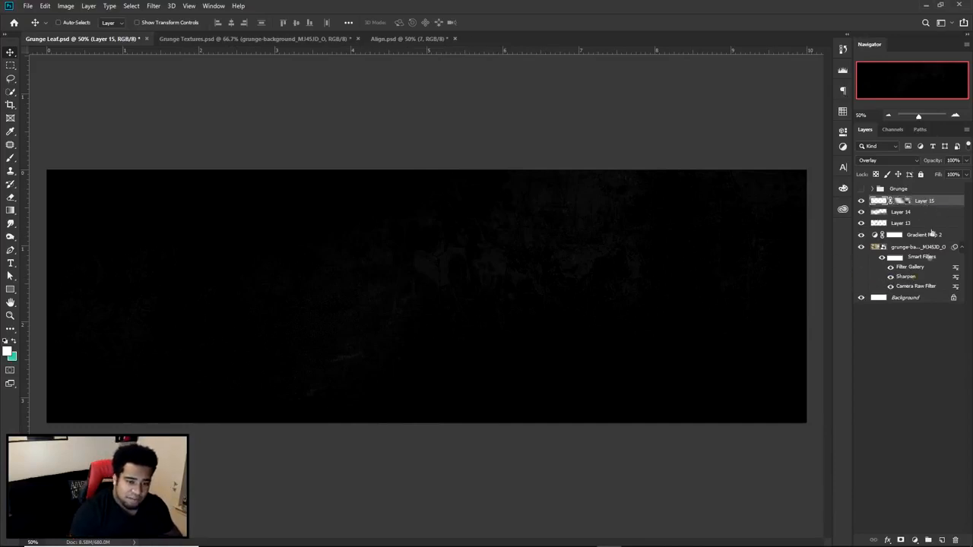
left_click(914, 300, "shift")
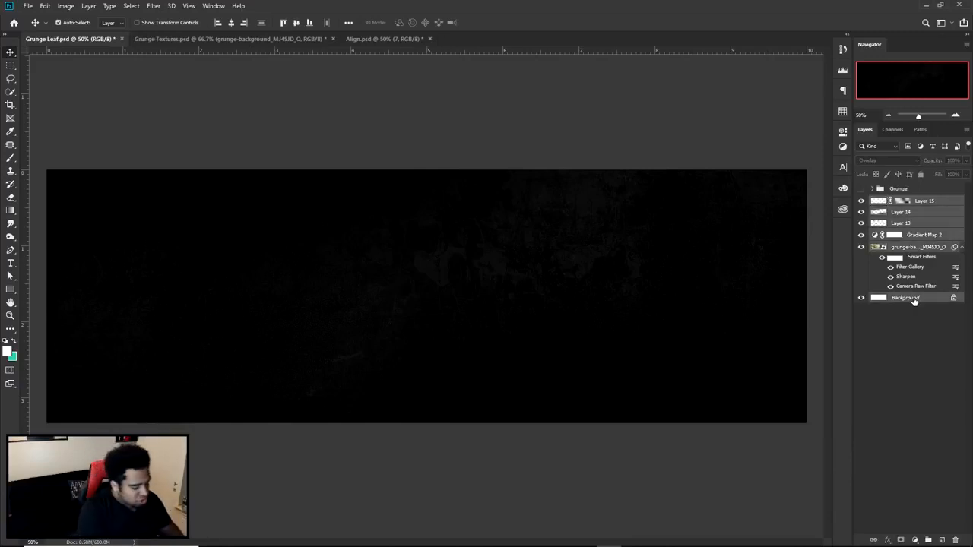
key("ctrl+j")
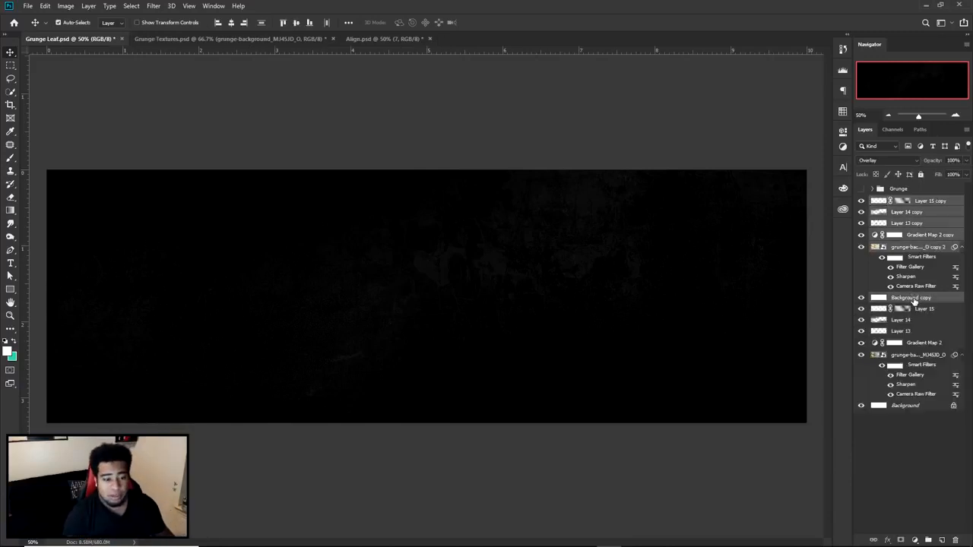
key("ctrl+e")
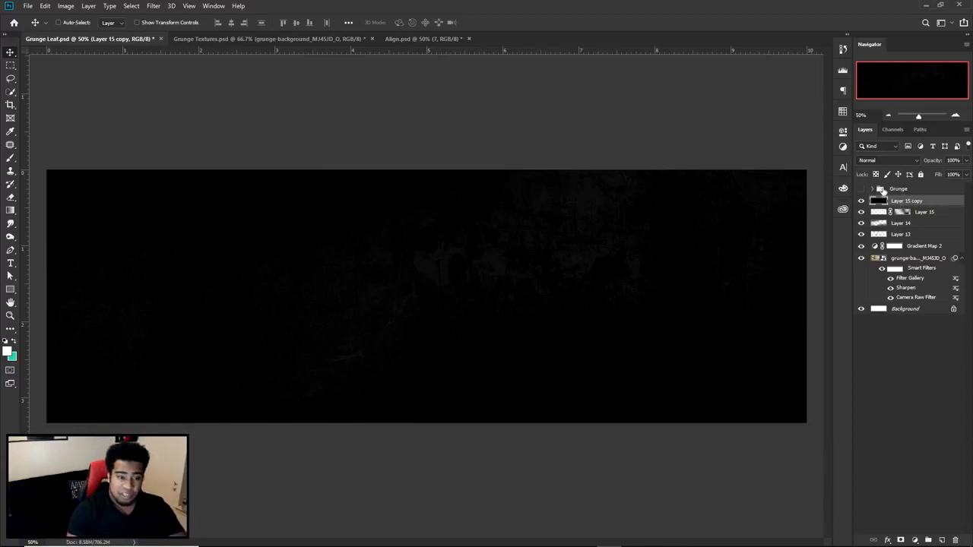
- Convert the merged layer below the Grunge group to a smart object
left_click(905, 190)
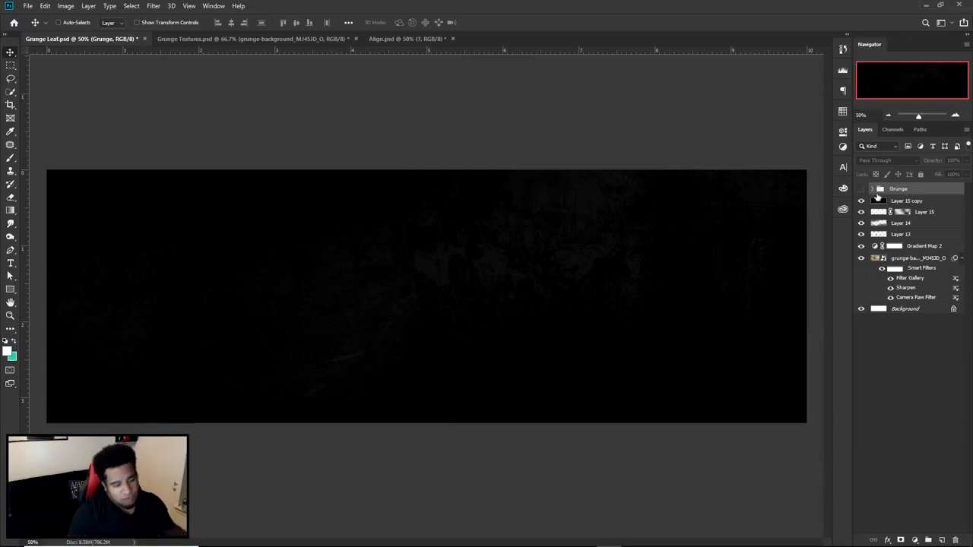
left_click(905, 200)
right_click(906, 200)
left_click(830, 259)
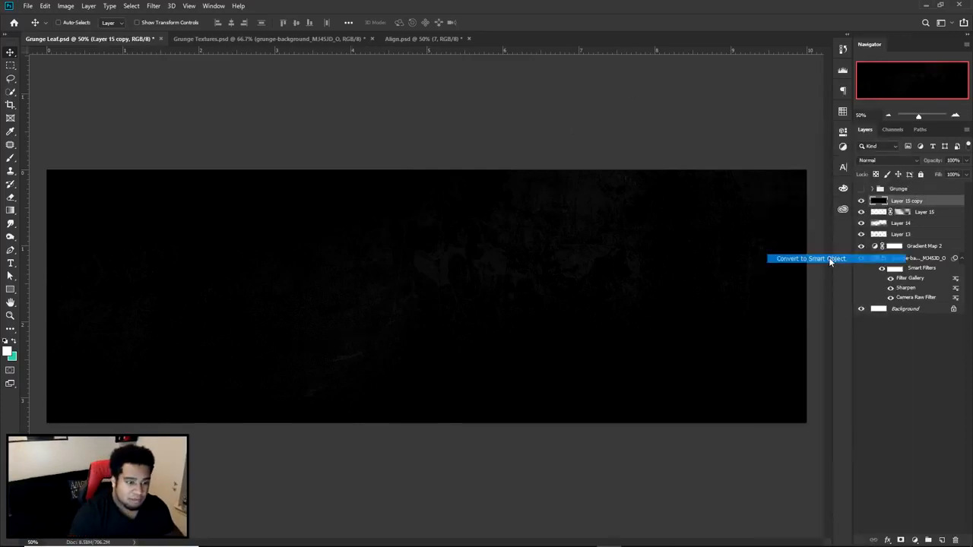
- Apply a Camera Raw filter with Clarity +100 to the merged smart object, comparing the before and after views
left_click(153, 6)
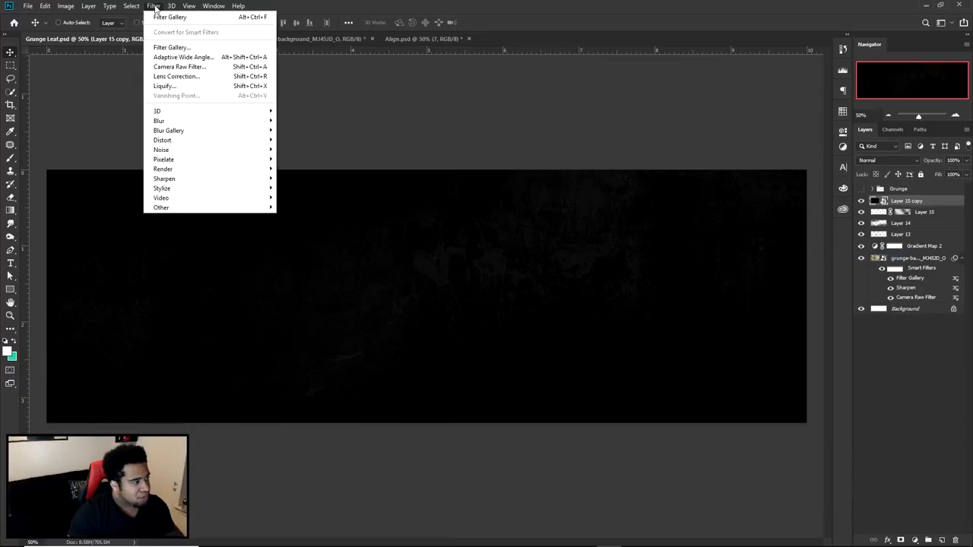
left_click(216, 69)
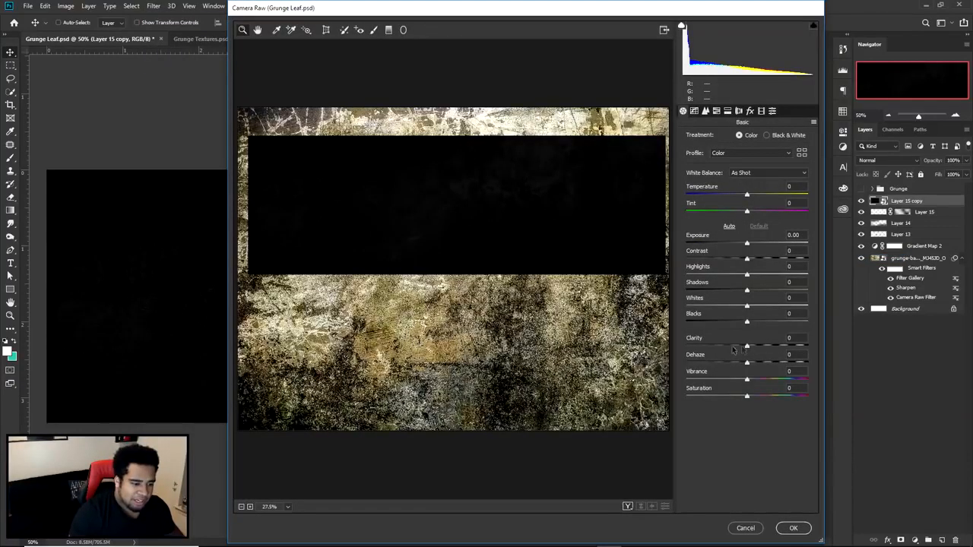
left_click_drag(747, 347, 809, 346)
left_click(446, 212)
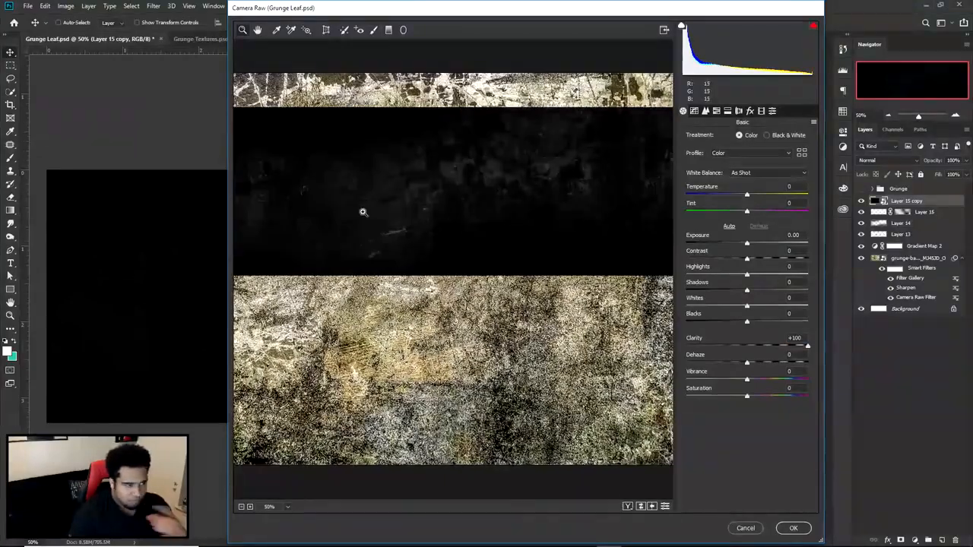
left_click(406, 231)
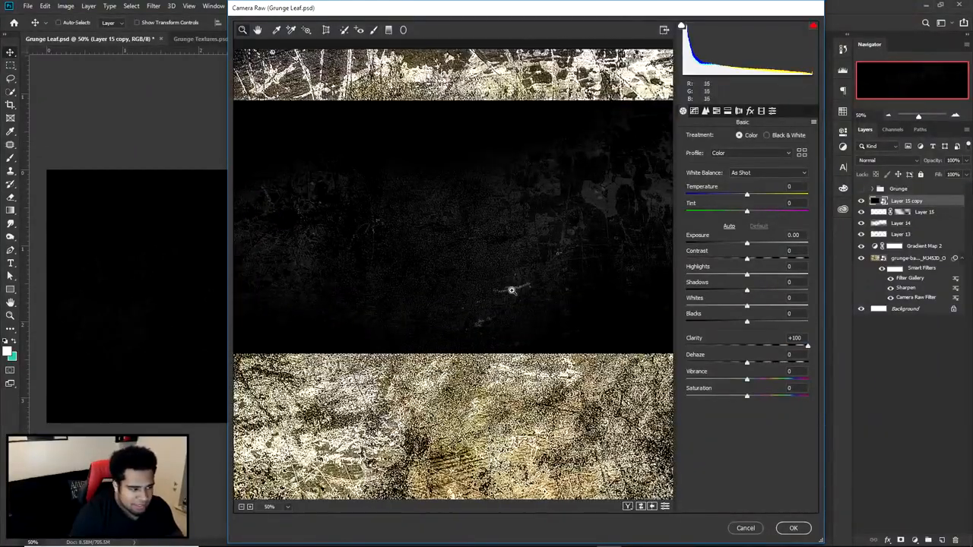
left_click_drag(552, 305, 339, 294)
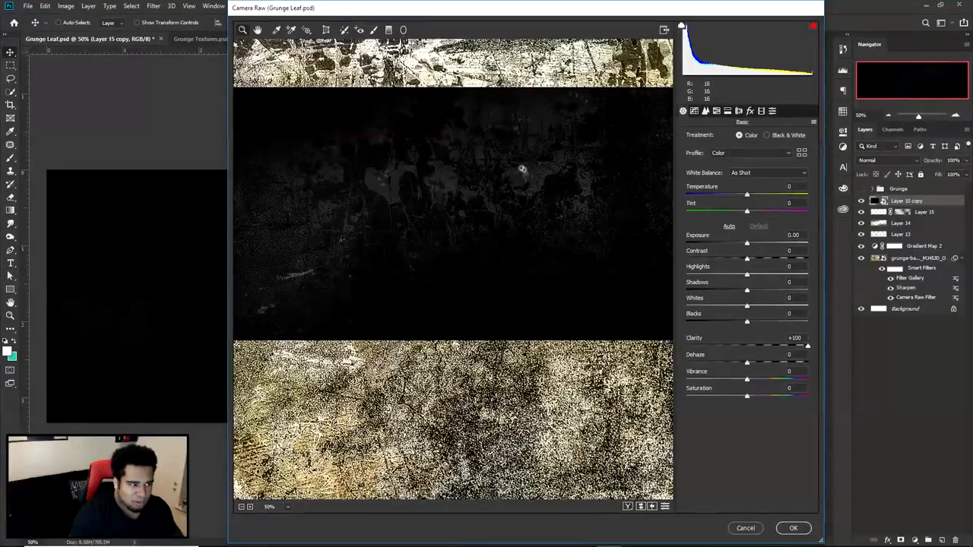
left_click(566, 187)
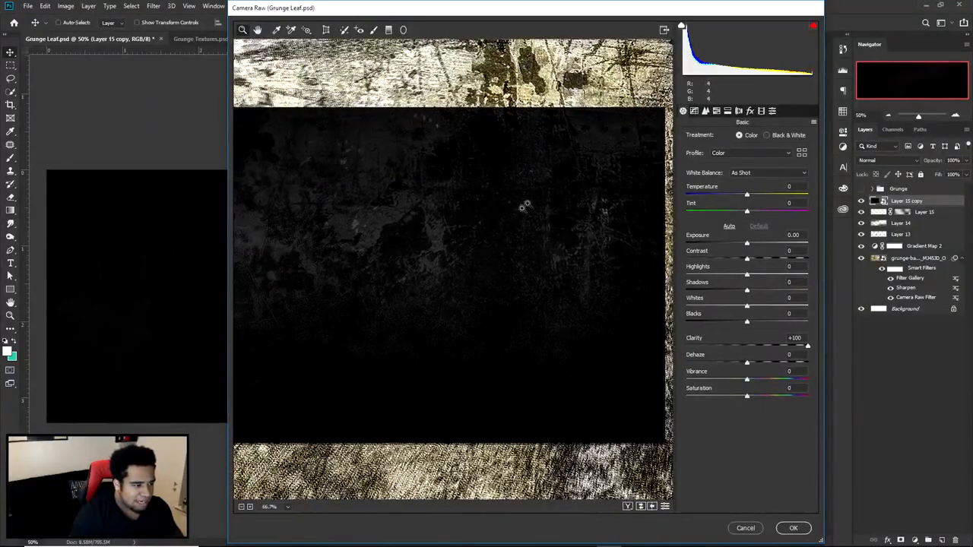
left_click(627, 506)
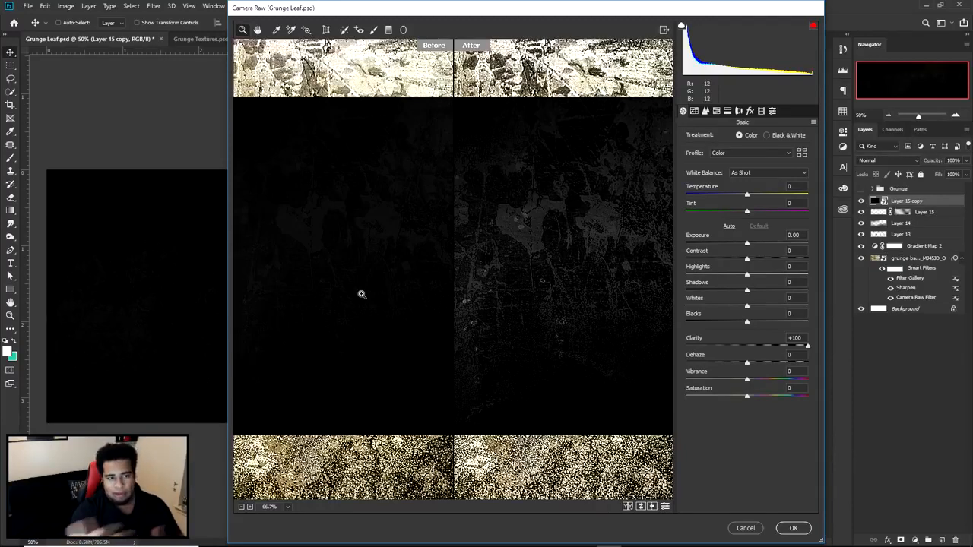
left_click(793, 528)
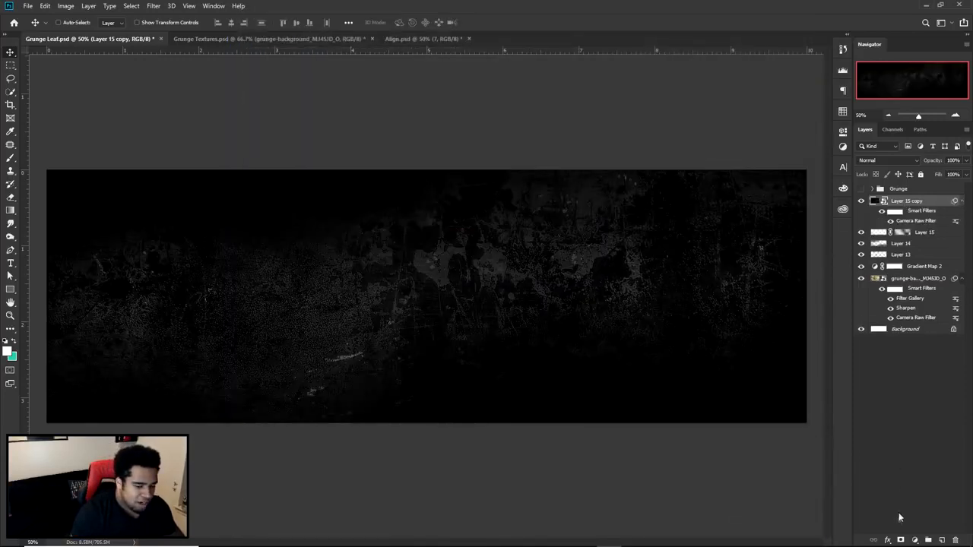
- Add a layer mask to the merged smart object and ready the soft brush with black as the foreground colour
left_click(899, 540)
key("b")
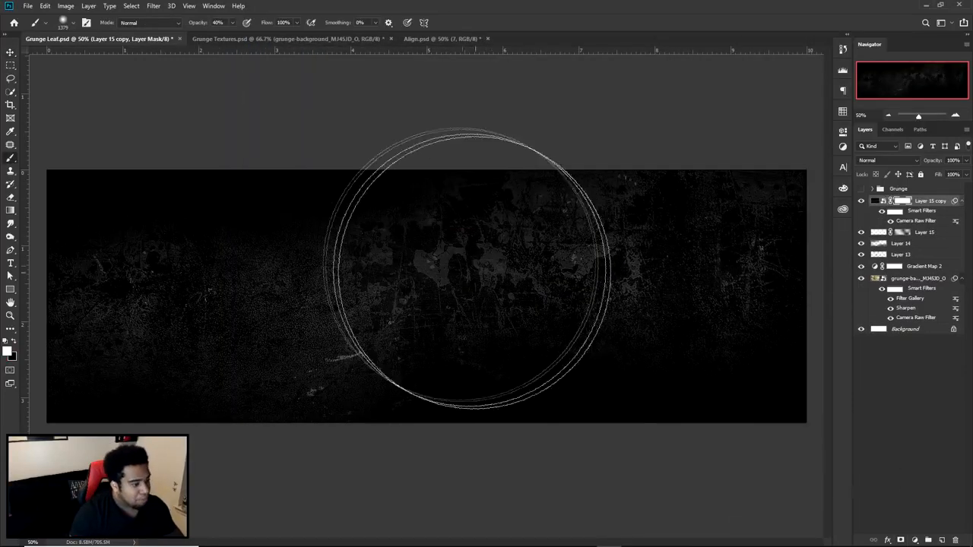
right_click(448, 297)
left_click(14, 339)
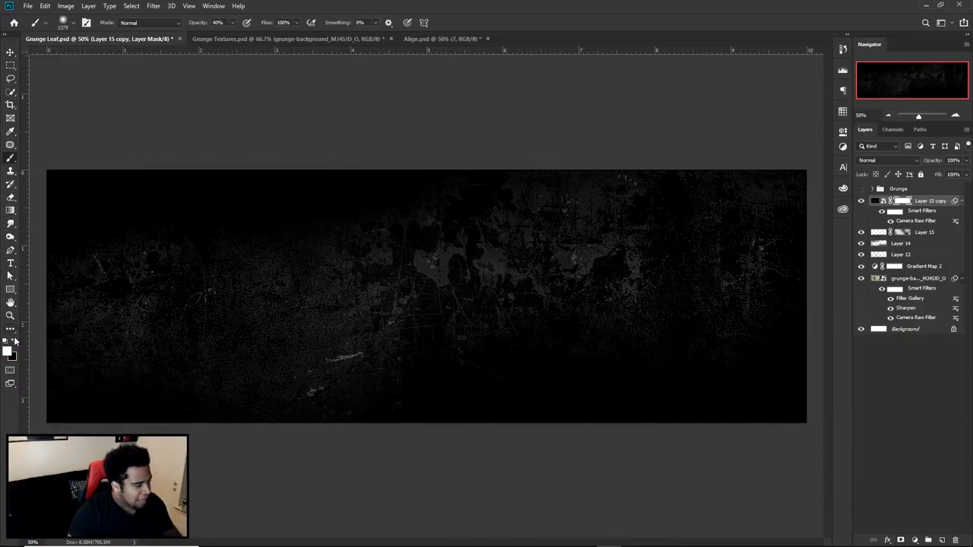
- Try masking out the sharpened texture along the banner's upper part with black, raising the brush opacity to 100%
left_click_drag(238, 304, 236, 303)
left_click_drag(192, 226, 196, 225)
mouse_move(293, 159)
left_mouse_down()
mouse_move(137, 162)
mouse_move(129, 230)
left_mouse_up()
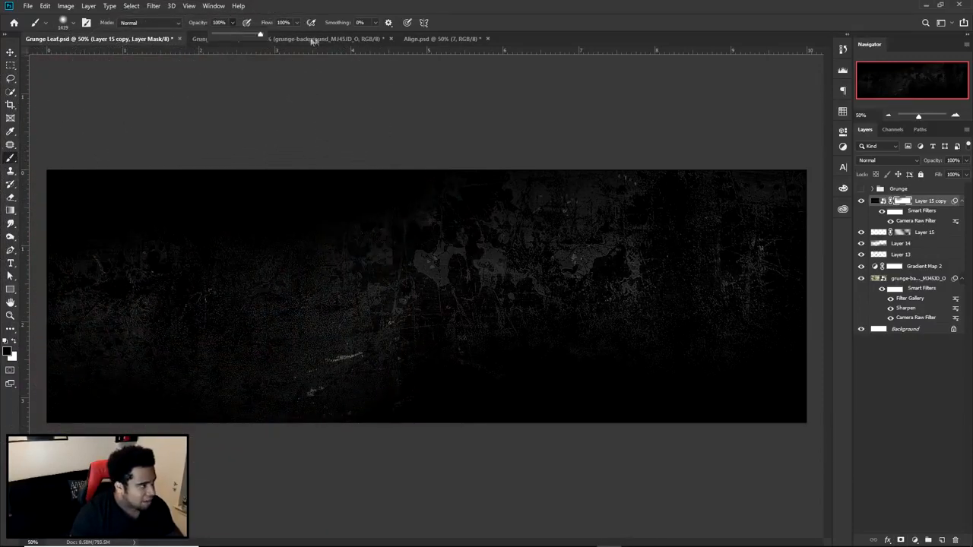
left_click(251, 130)
mouse_move(274, 145)
left_mouse_down()
mouse_move(331, 456)
mouse_move(247, 486)
mouse_move(461, 337)
mouse_move(575, 144)
mouse_move(619, 142)
mouse_move(703, 111)
left_mouse_up()
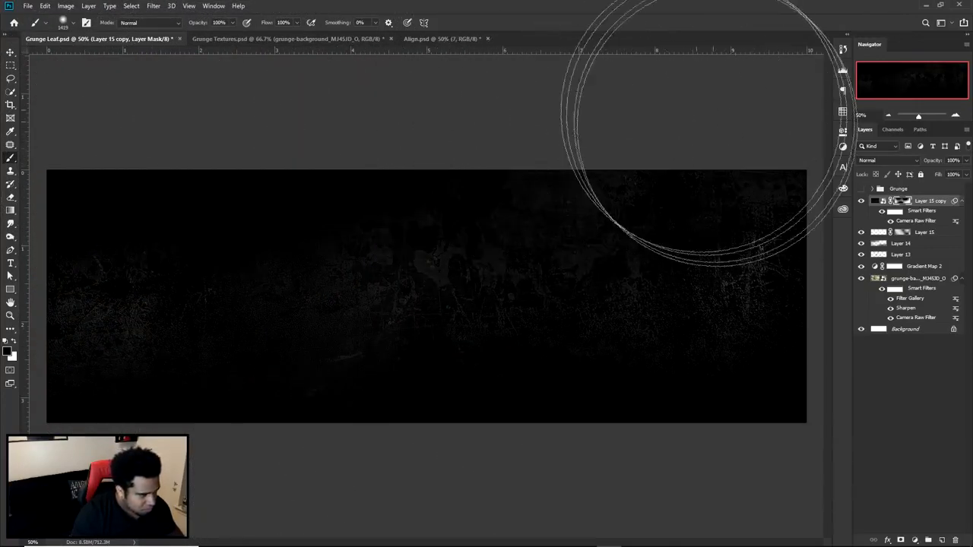
- Compare the banner with the merged texture layer hidden and shown
key("v")
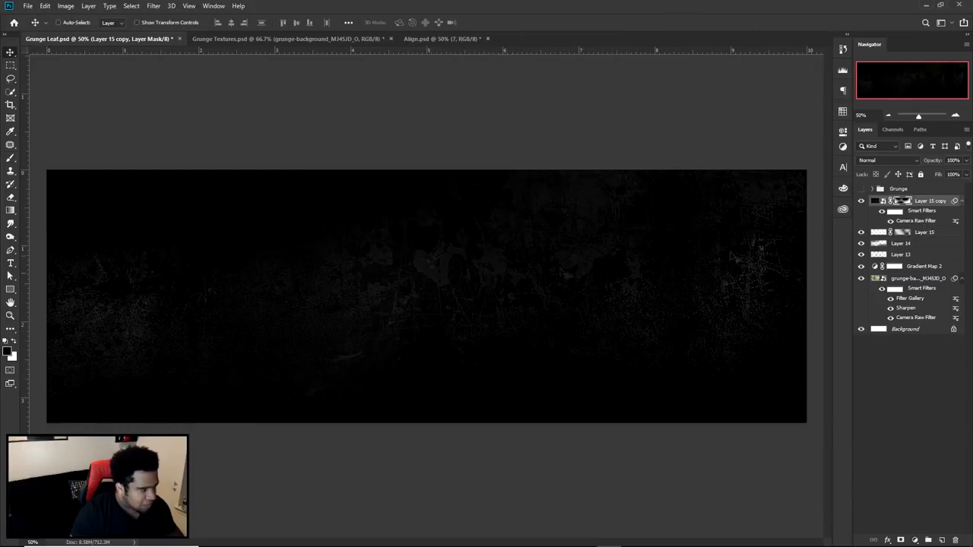
left_click(861, 201)
left_click(860, 200)
left_click(861, 200)
left_click(861, 200)
- Try refining the merged layer's mask with black and white brush strokes at the left and lower right, and check it with the layer hidden
left_click(906, 204)
key("b")
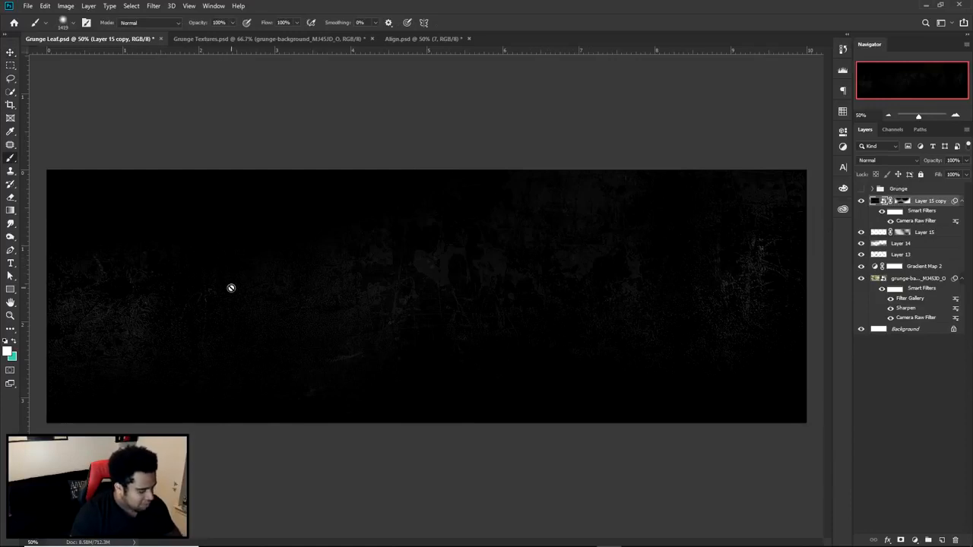
left_click(902, 204)
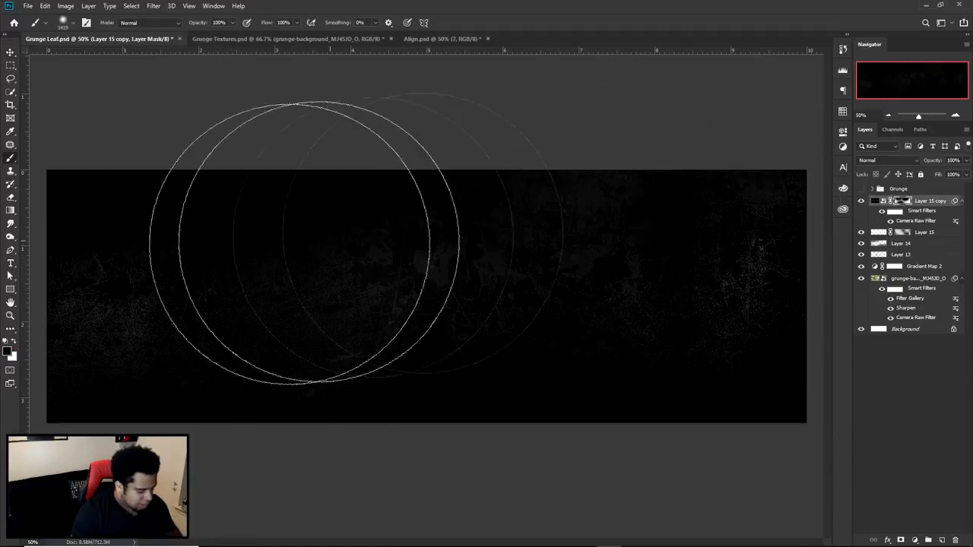
left_click_drag(105, 231, 105, 307)
left_click(15, 337)
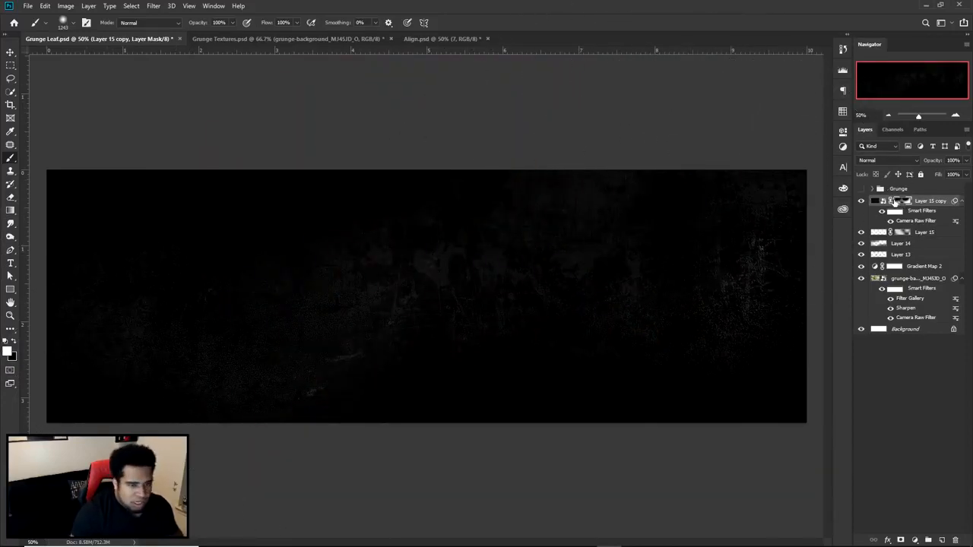
left_click(15, 342)
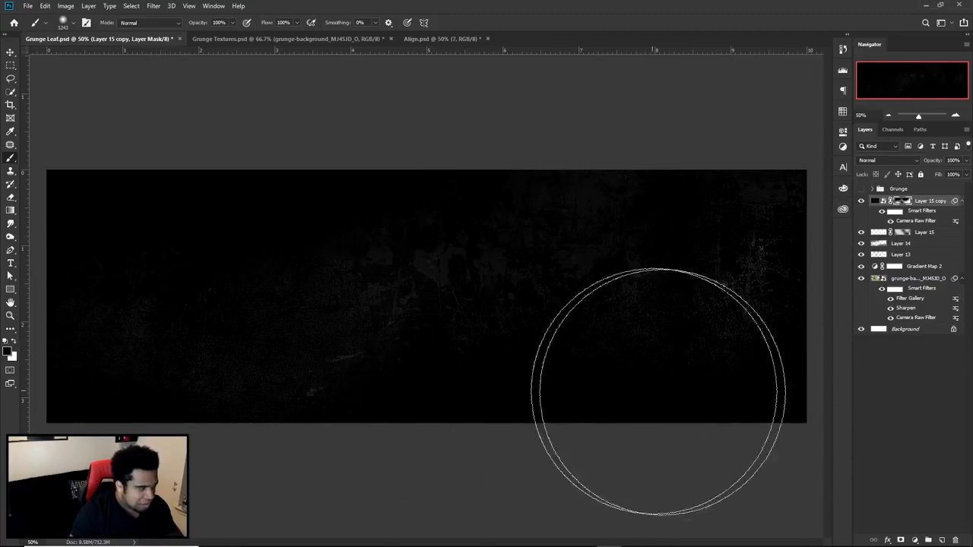
key("v")
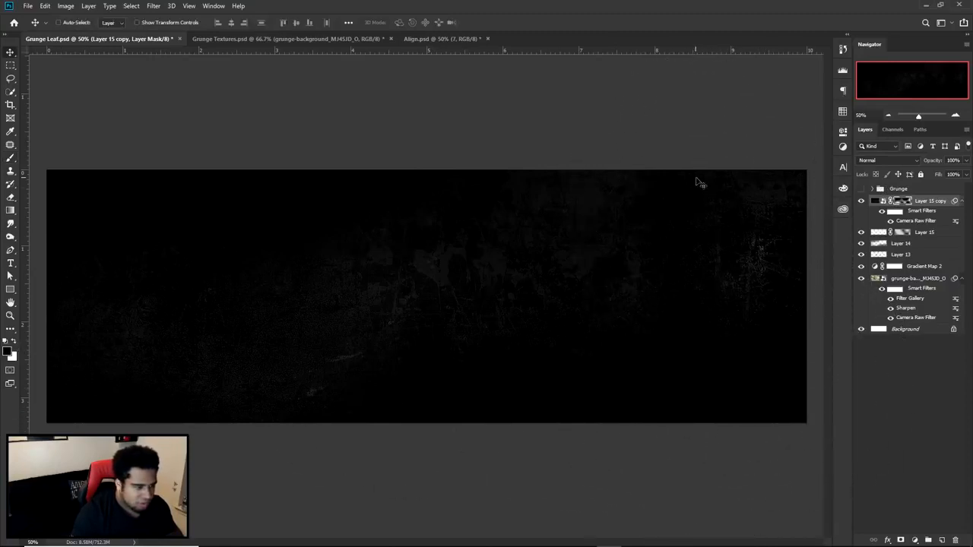
left_click(863, 203)
left_click(862, 203)
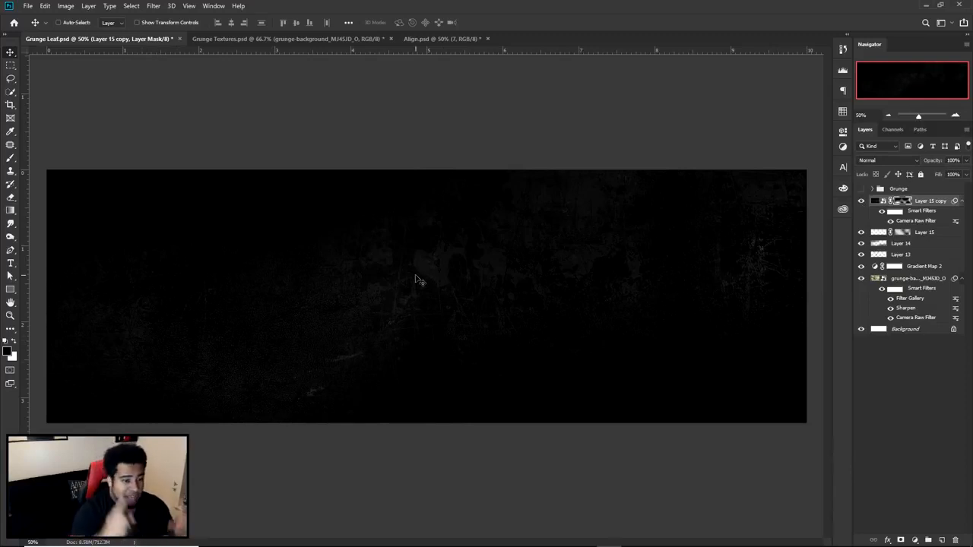
- Undo the brush strokes on the merged texture layer's mask and show the Grunge group
key("ctrl+z")
key("ctrl+z")
key("ctrl+z")
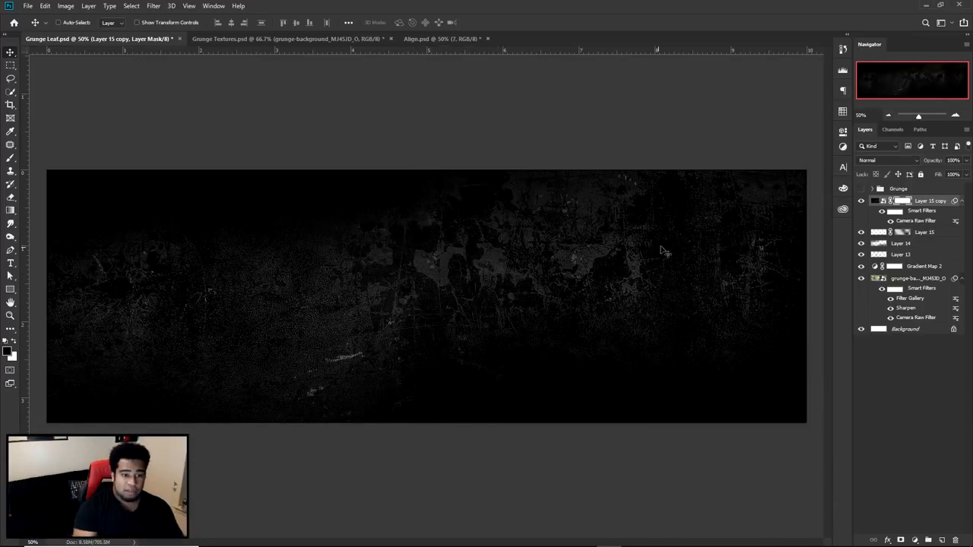
left_click(861, 189)
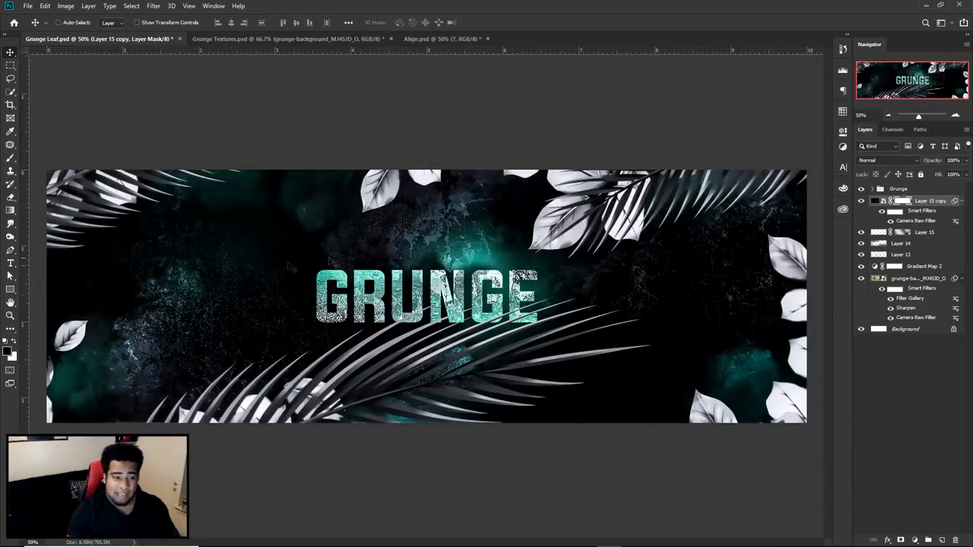
- Hide the Grunge group and add the text "GRUNGE" in 60 pt Evogria on a new layer above the merged texture
left_click(862, 189)
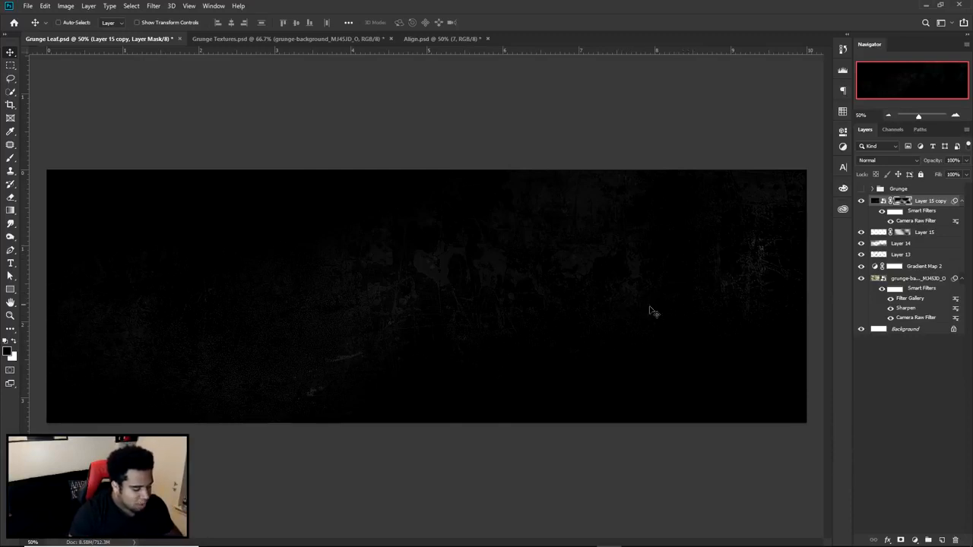
left_click(942, 540)
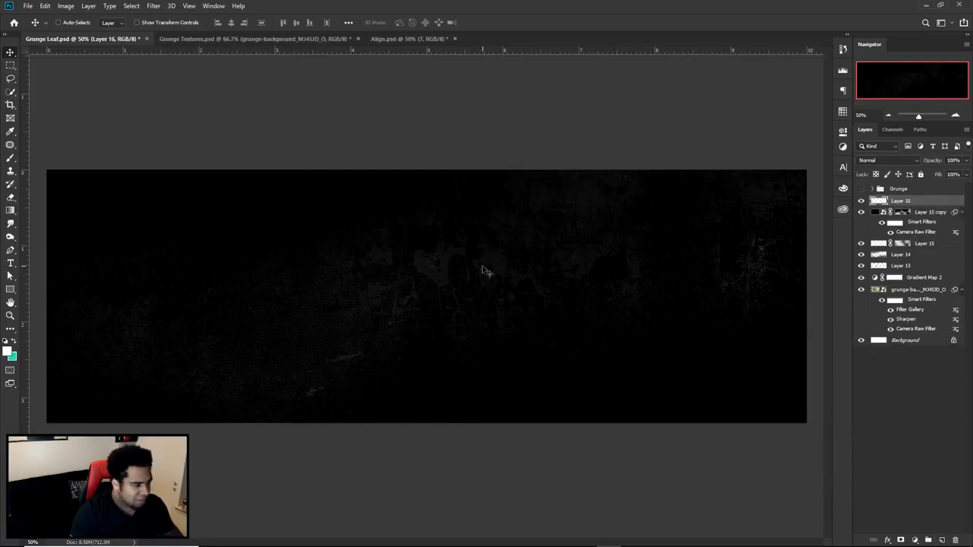
key("t")
left_click(414, 287)
type("GRUNGE")
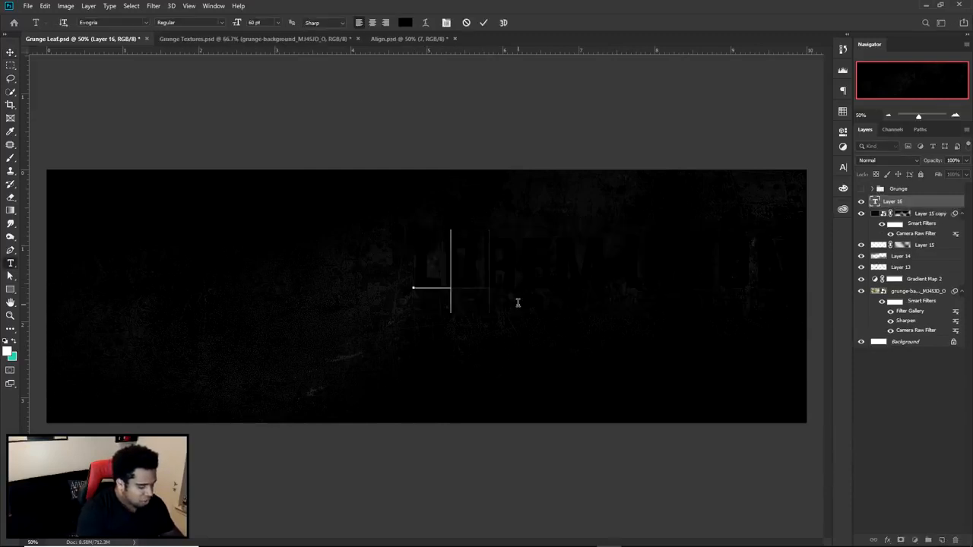
- Colour the GRUNGE text with the teal background swatch and move it to the centre of the banner
key("ctrl+a")
left_click(406, 24)
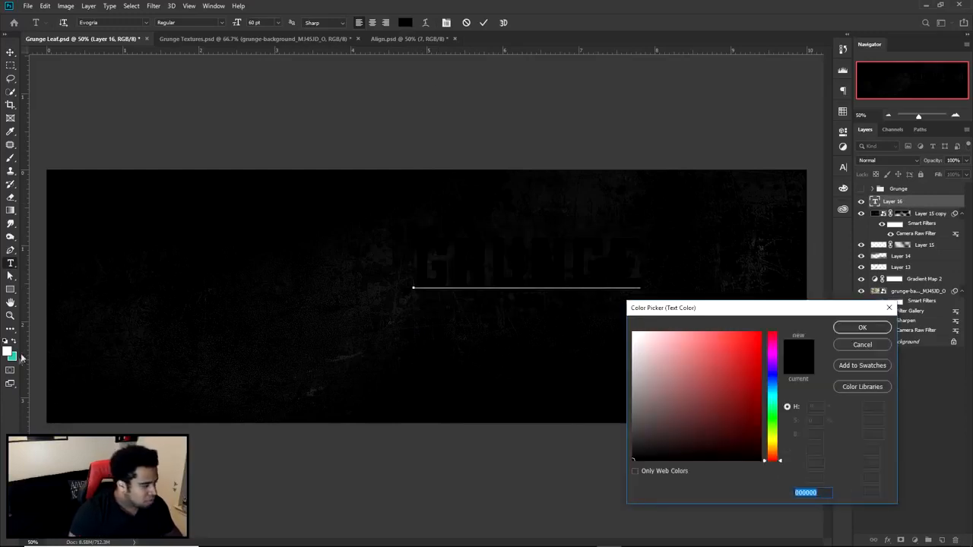
left_click(13, 356)
left_click(862, 326)
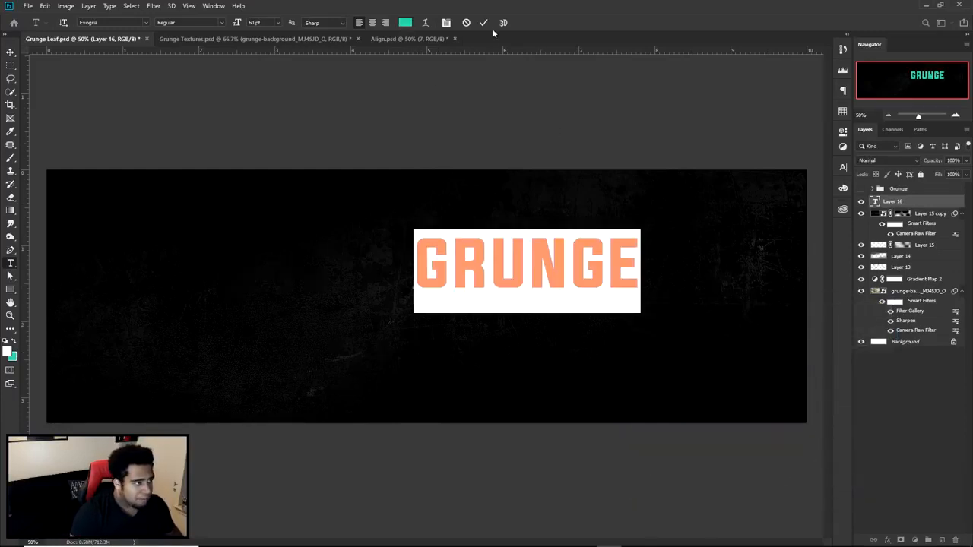
left_click(483, 22)
key("v")
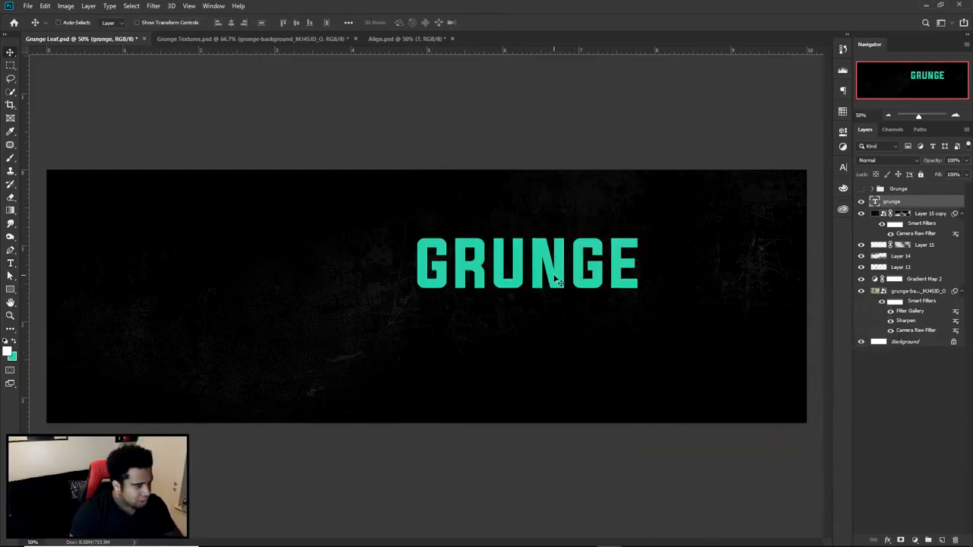
left_click_drag(576, 268, 475, 301)
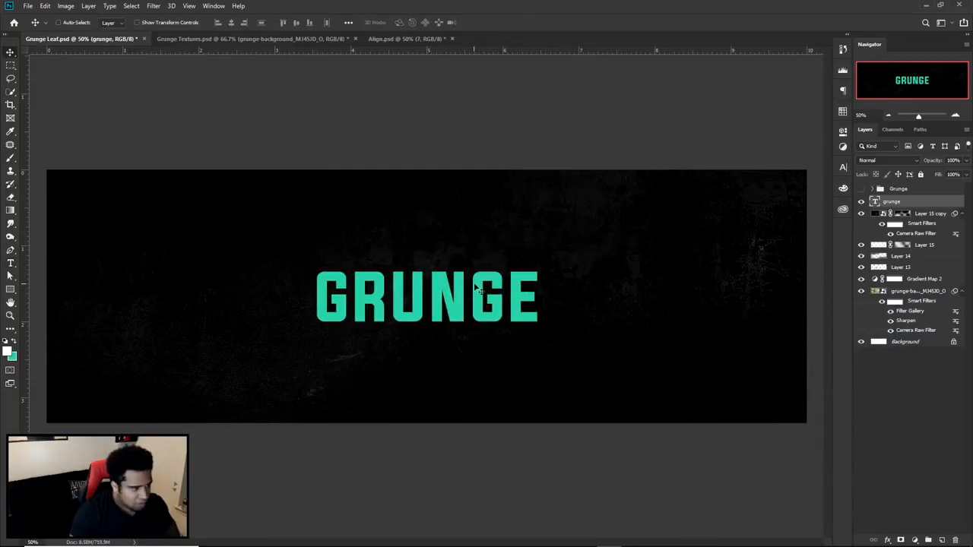
- Add an empty layer between the GRUNGE text and the merged texture, and ready the brush with teal 23be94
left_click(908, 214)
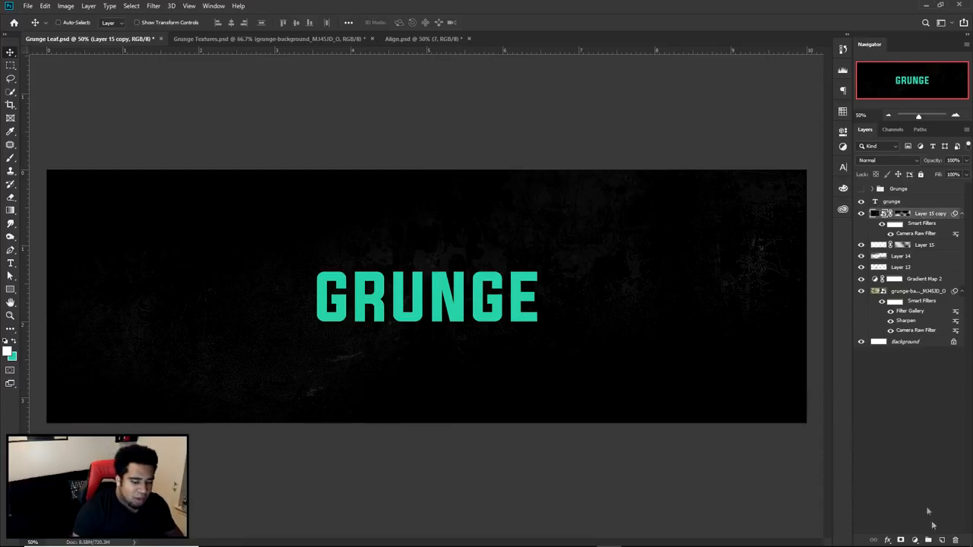
left_click(942, 539)
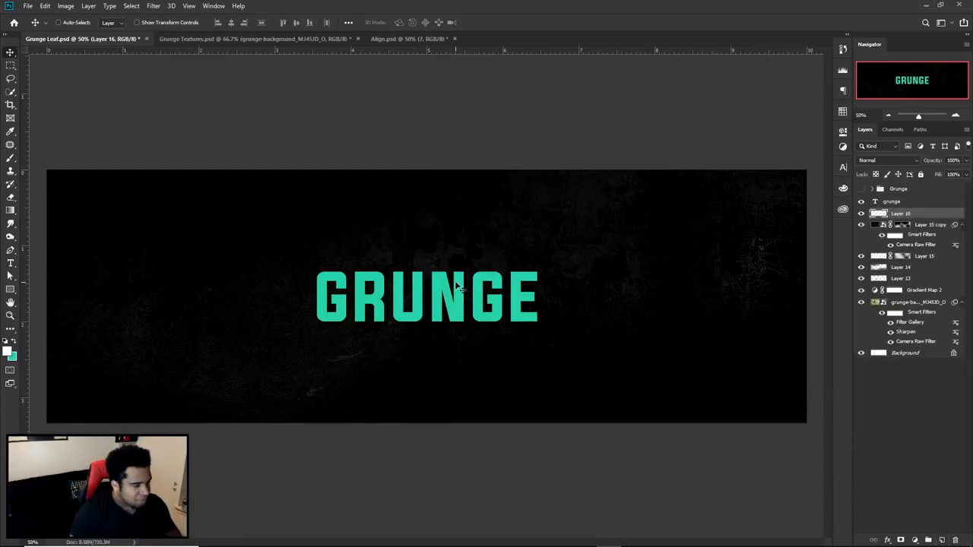
key("b")
left_click(7, 351)
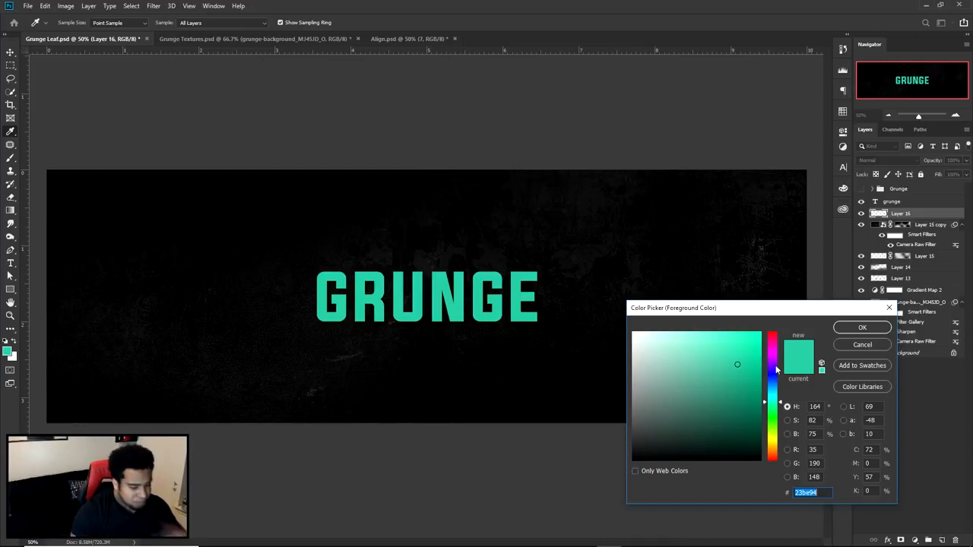
left_click_drag(774, 344, 772, 406)
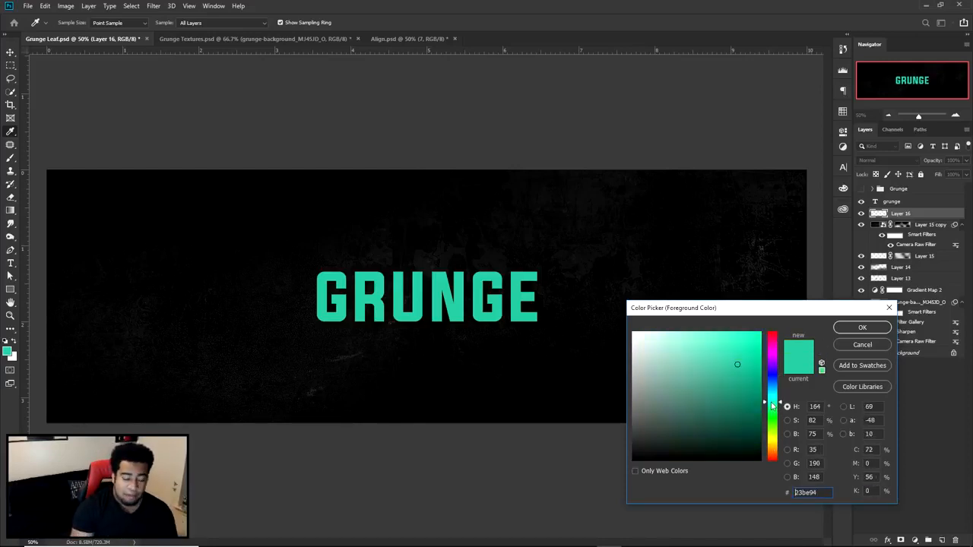
left_click(883, 346)
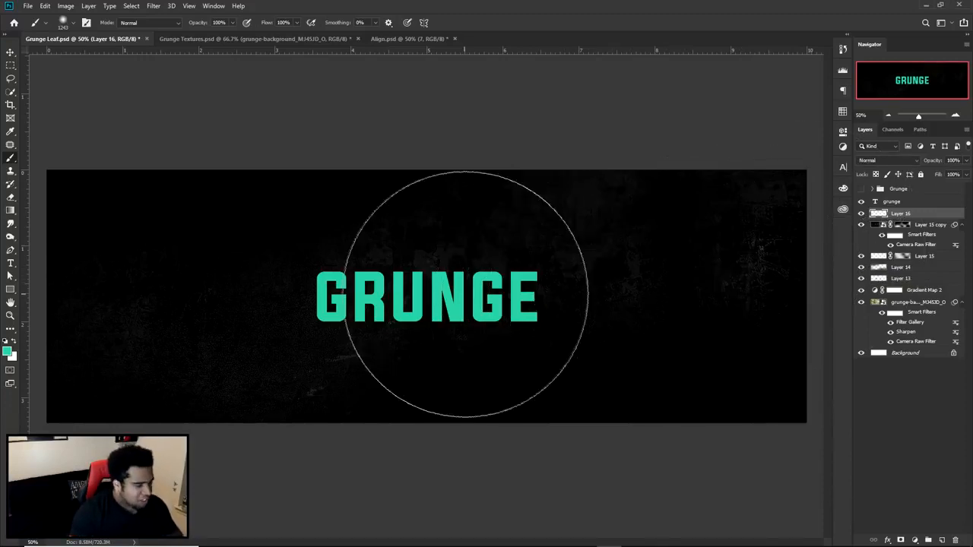
- Try a soft teal glow beside the text, lower the brush opacity to 20%, and undo the test dabs
left_click(686, 346)
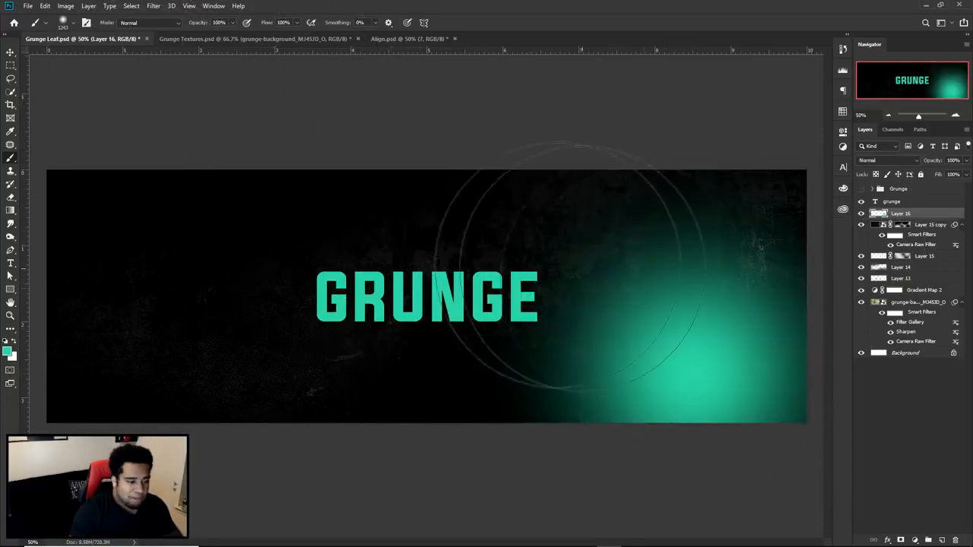
key("ctrl+z")
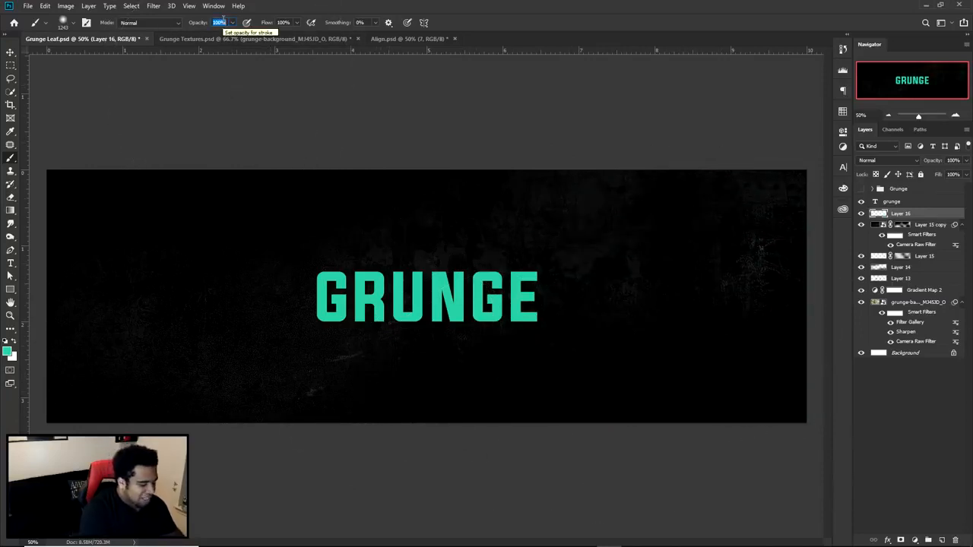
type("20")
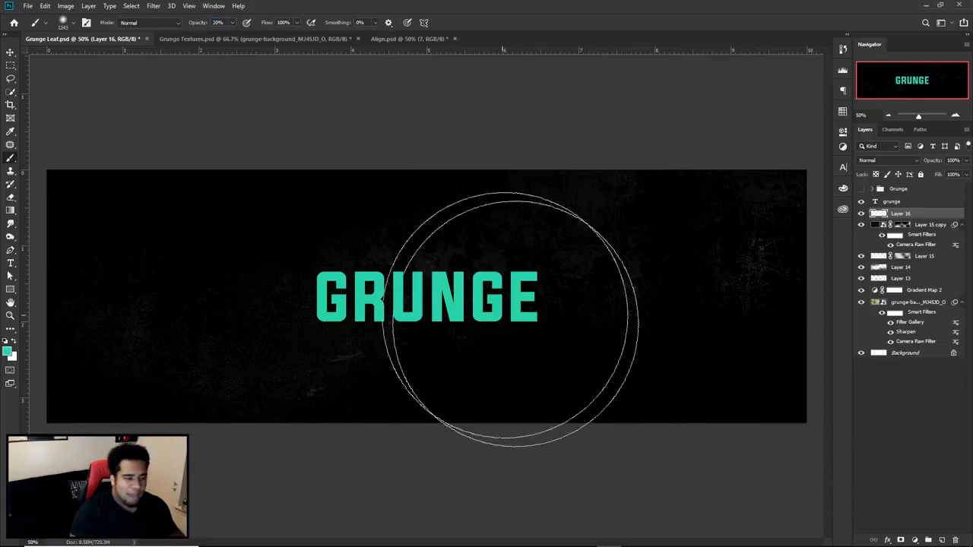
left_click(628, 357)
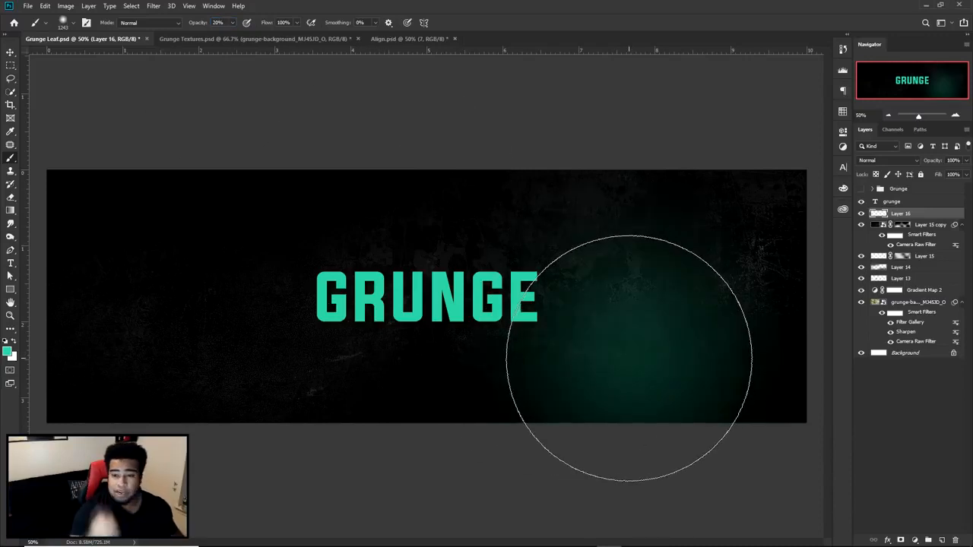
key("ctrl+z")
- Try the Lighten blend mode on the empty glow layer and return it to Normal
left_click(883, 160)
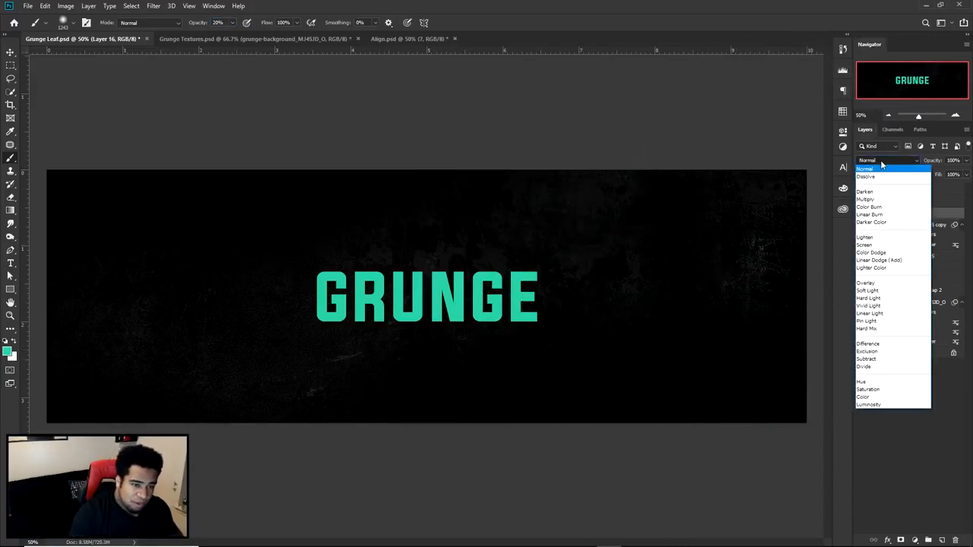
left_click(865, 237)
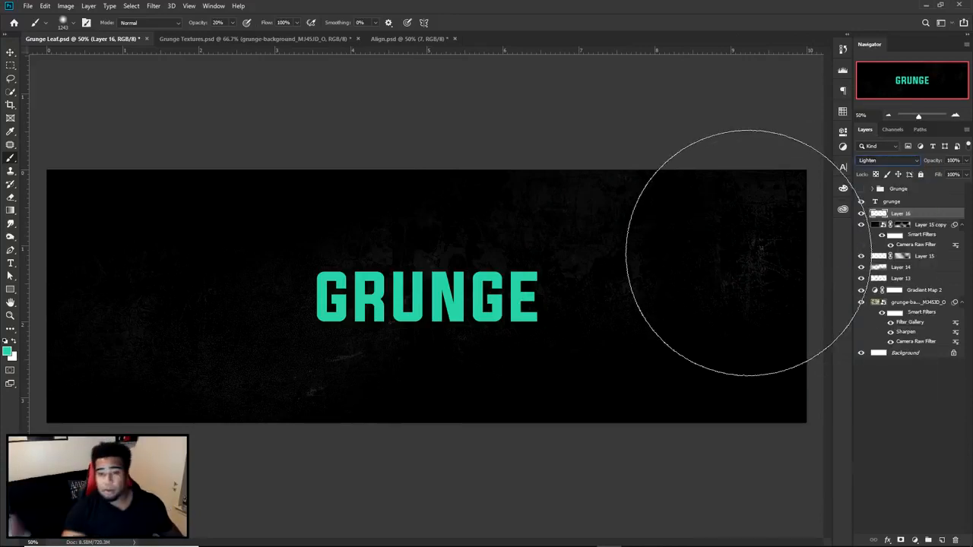
left_click(884, 161)
left_click(884, 162)
left_click(882, 161)
left_click(871, 172)
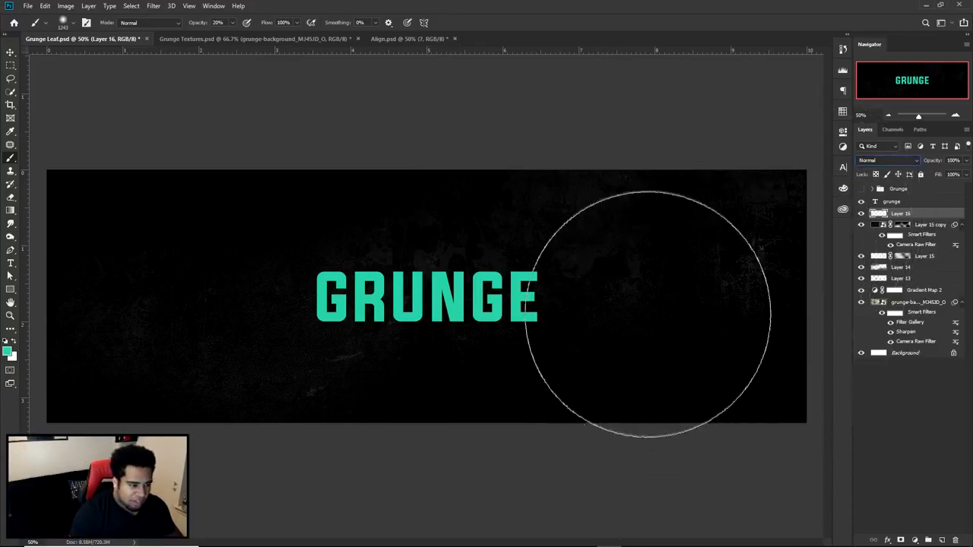
- Paint a soft teal glow beside the text and set the glow layer's blend mode to Lighten
left_click(589, 357)
left_click(885, 160)
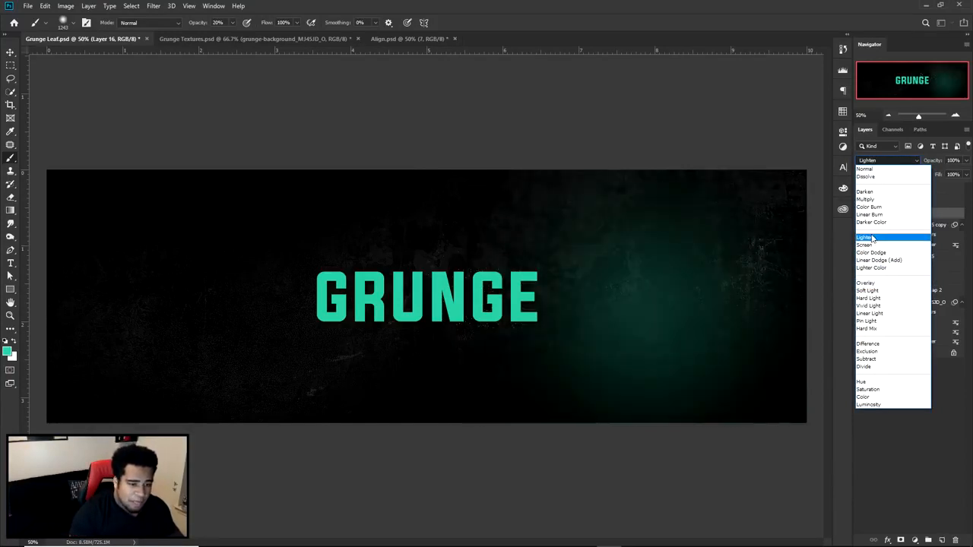
left_click(872, 238)
- Try more soft teal strokes across the banner and clear all the painted glow with the Eraser at 100% opacity
mouse_move(429, 266)
left_mouse_down()
mouse_move(467, 278)
mouse_move(450, 274)
left_mouse_up()
left_click(298, 230)
left_click_drag(734, 296, 608, 354)
key("ctrl+z")
key("e")
mouse_move(395, 267)
left_mouse_down()
mouse_move(662, 357)
mouse_move(347, 207)
mouse_move(571, 323)
left_mouse_up()
left_click(191, 23)
left_click_drag(191, 35, 214, 35)
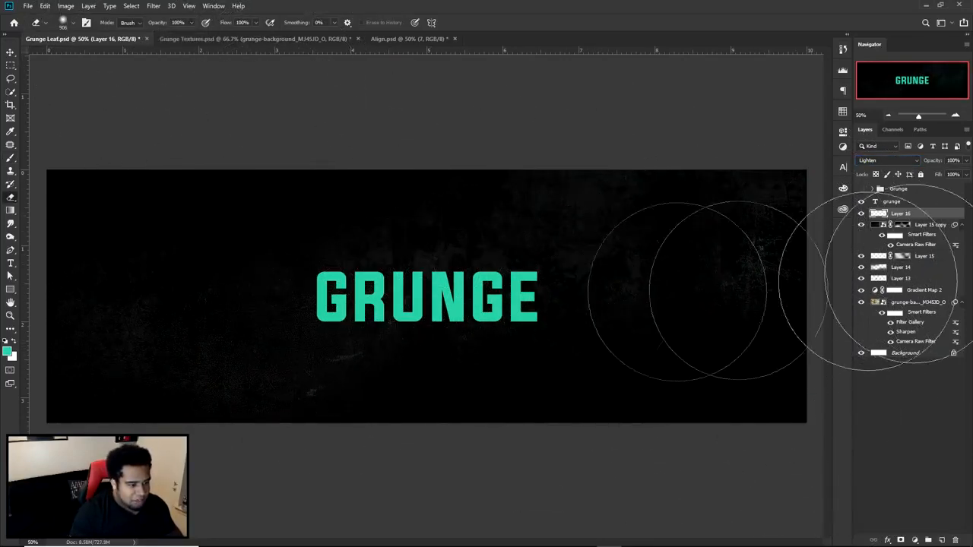
- Paint faint teal glows at the banner's lower-right edge and top centre at 20% opacity, using a smaller brush for the top one
key("b")
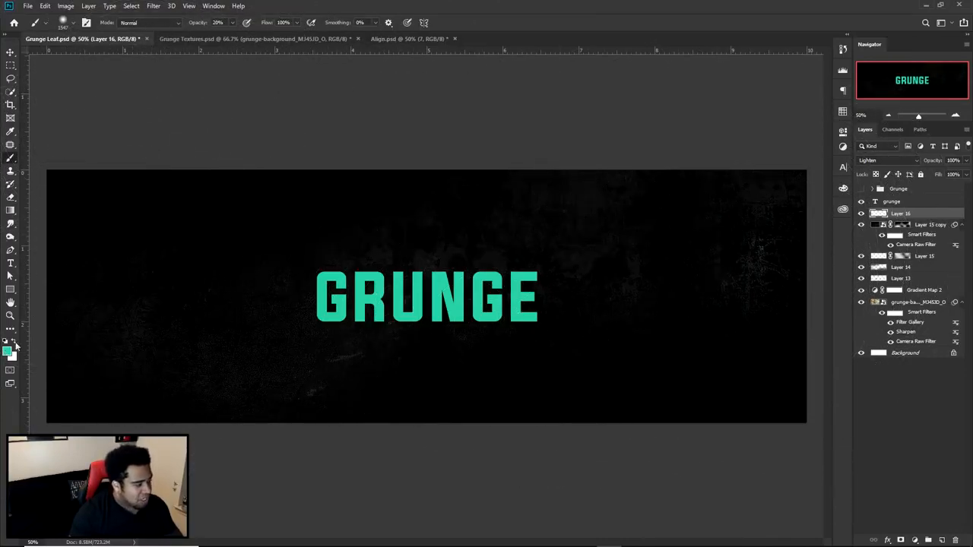
left_click(696, 473)
left_click_drag(619, 365, 523, 347)
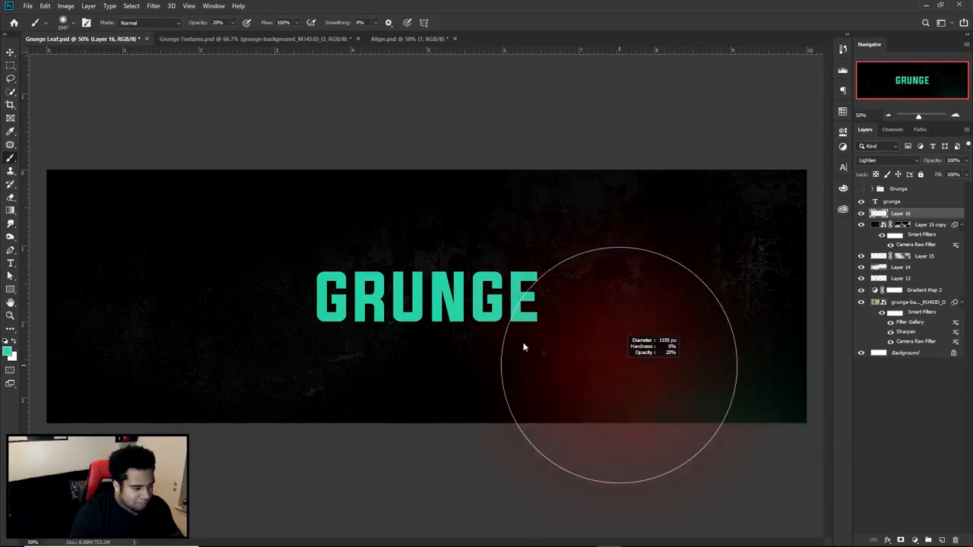
left_click_drag(380, 129, 456, 92)
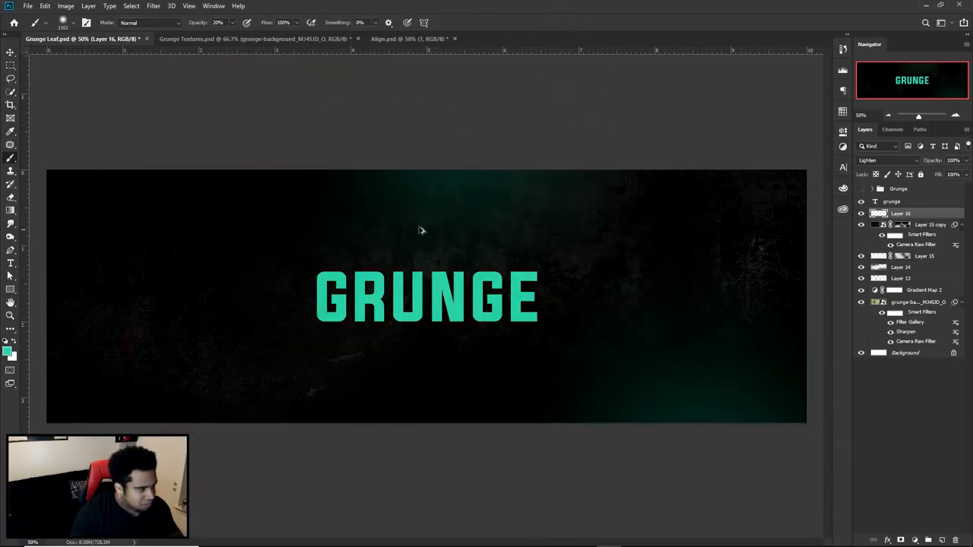
key("ctrl+z")
left_click(469, 149)
key("ctrl+z")
left_click_drag(453, 188, 398, 187)
left_click(452, 121)
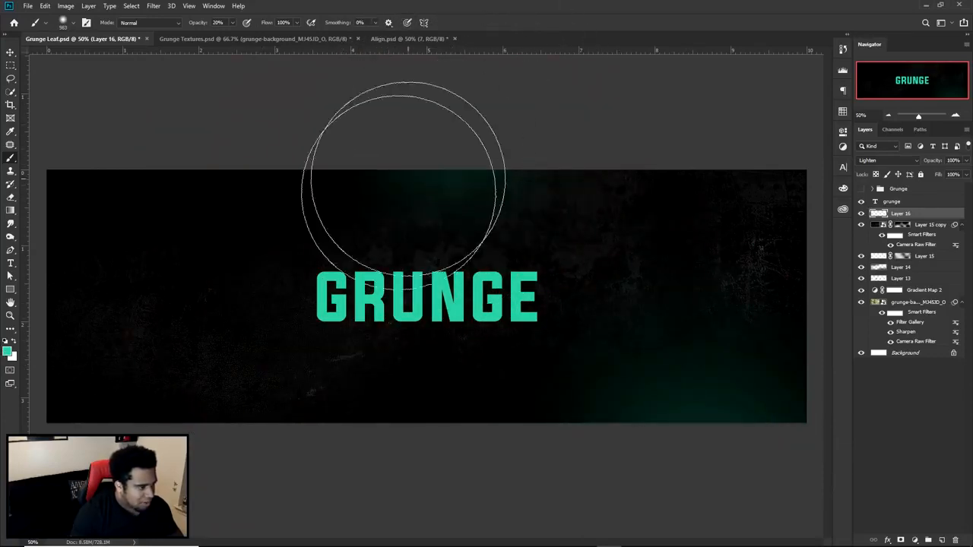
- Enlarge the soft brush and paint a faint teal glow along the banner's lower-left edge
left_click_drag(218, 380, 263, 383)
left_click(186, 435)
key("ctrl+z")
left_click(190, 456)
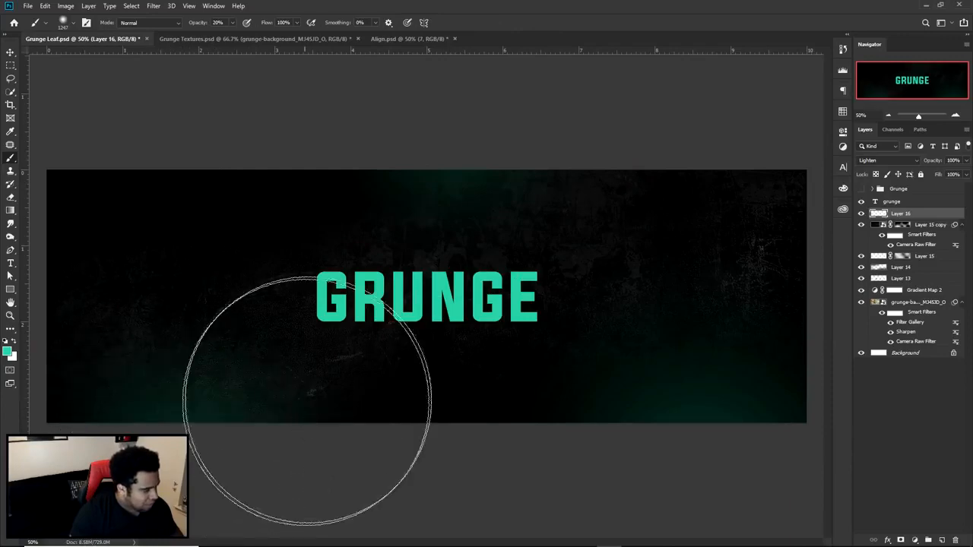
- Check against the Grunge group, remove the top-centre glow, and paint teal glows along the upper edge on both sides of the text
left_click(861, 188)
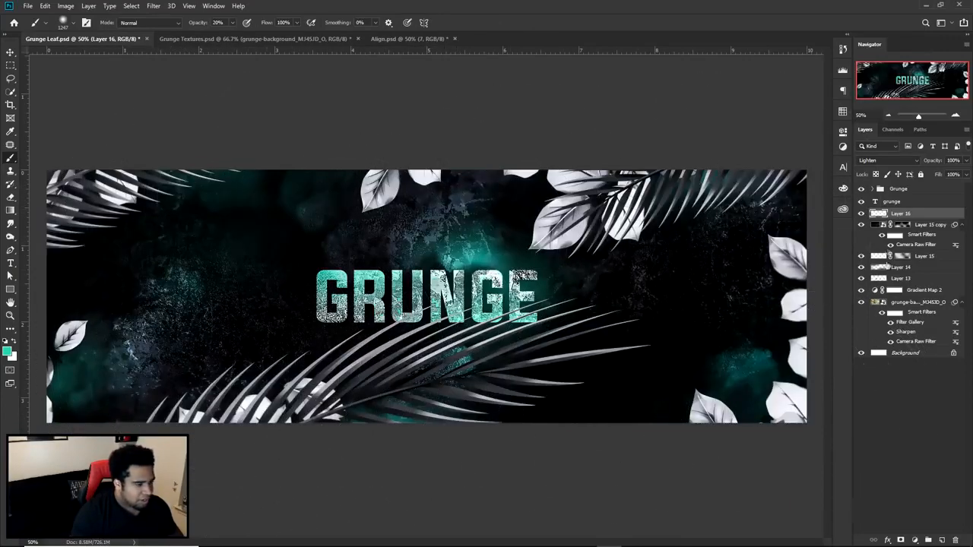
left_click(861, 188)
key("e")
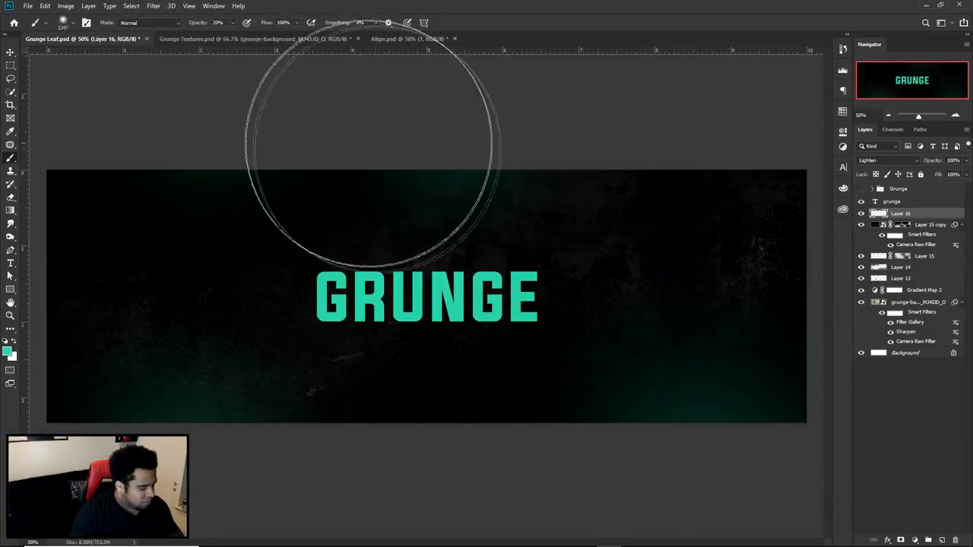
key("b")
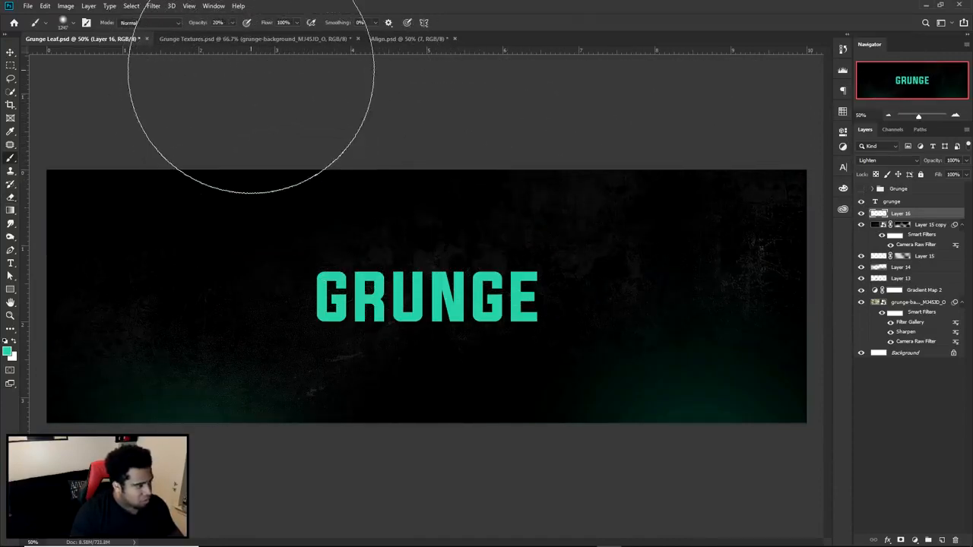
left_click(278, 88)
left_click(673, 95)
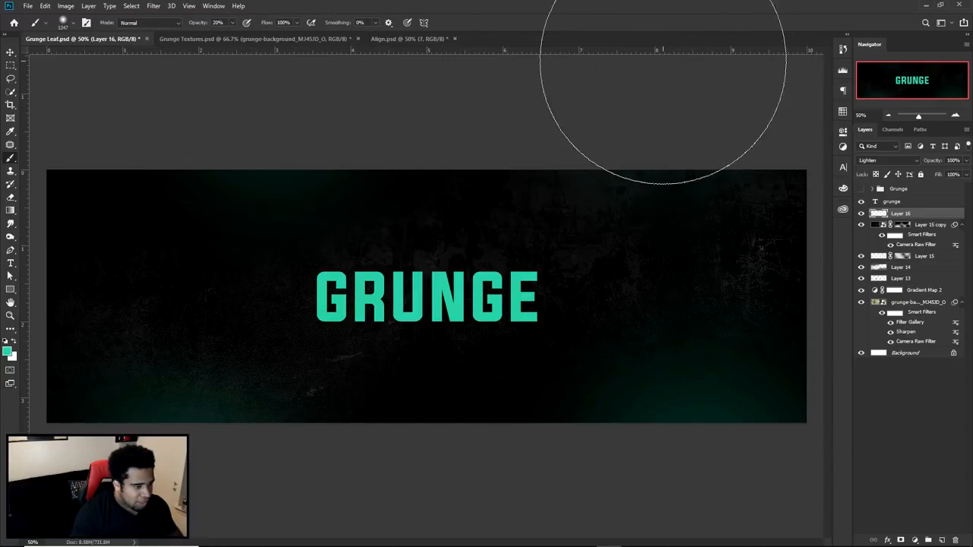
- Compare the new glow lighting with the finished artwork by showing and hiding the Grunge group
key("v")
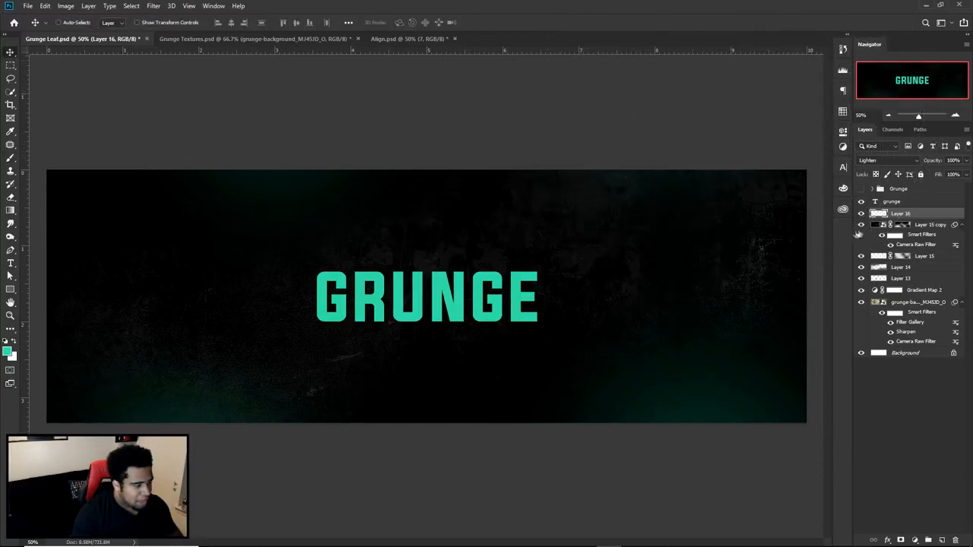
left_click(860, 189)
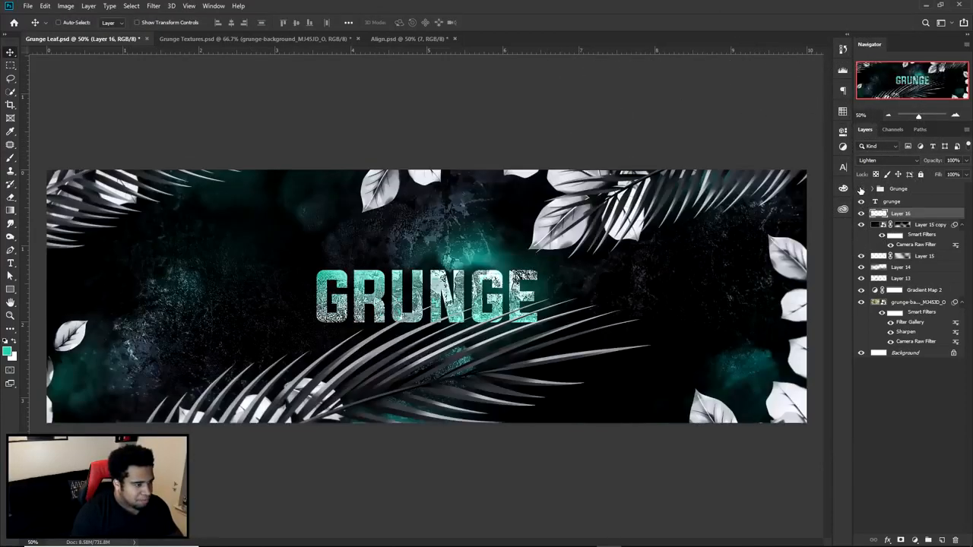
left_click(860, 189)
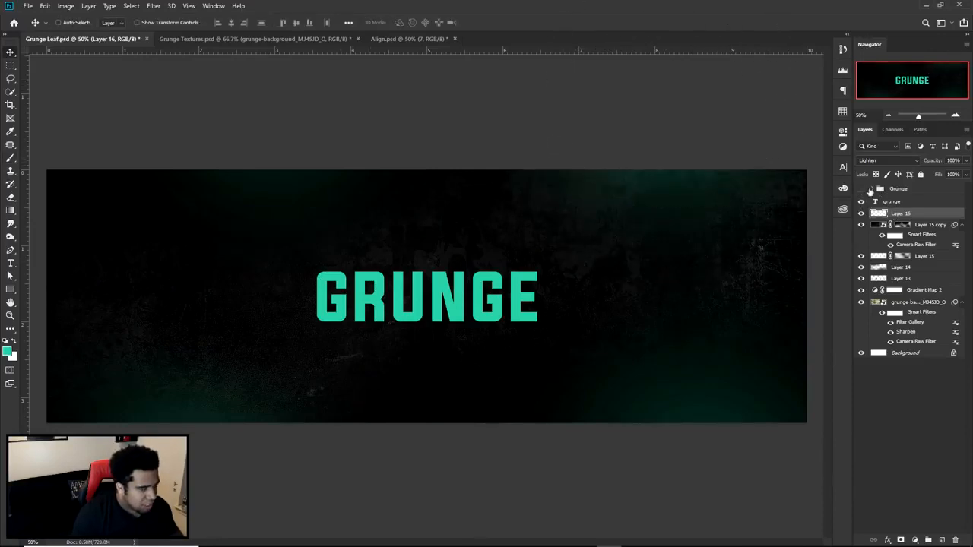
left_click(861, 189)
left_click(861, 190)
left_click(861, 189)
left_click(861, 189)
- Paint a compact soft teal glow behind the GRUNGE text using a smaller brush
key("b")
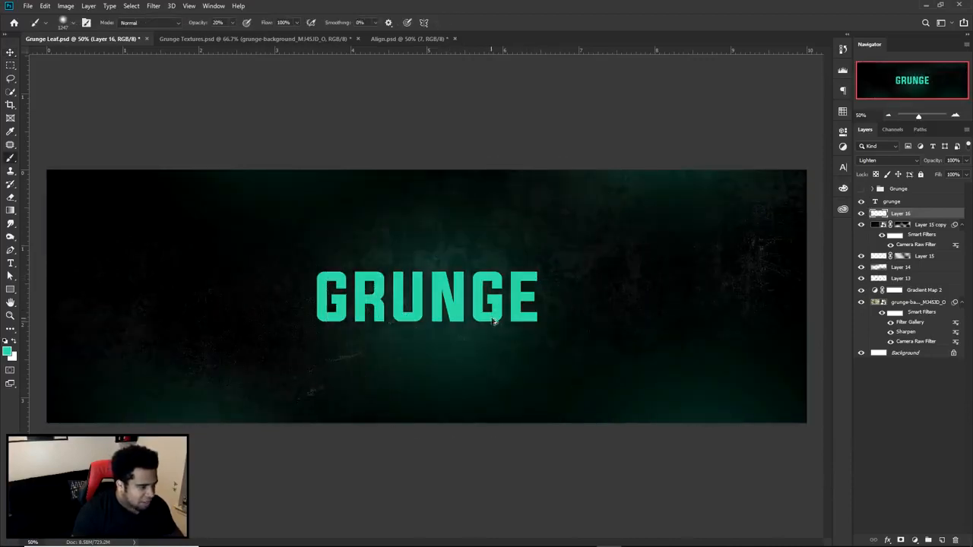
left_click(459, 308)
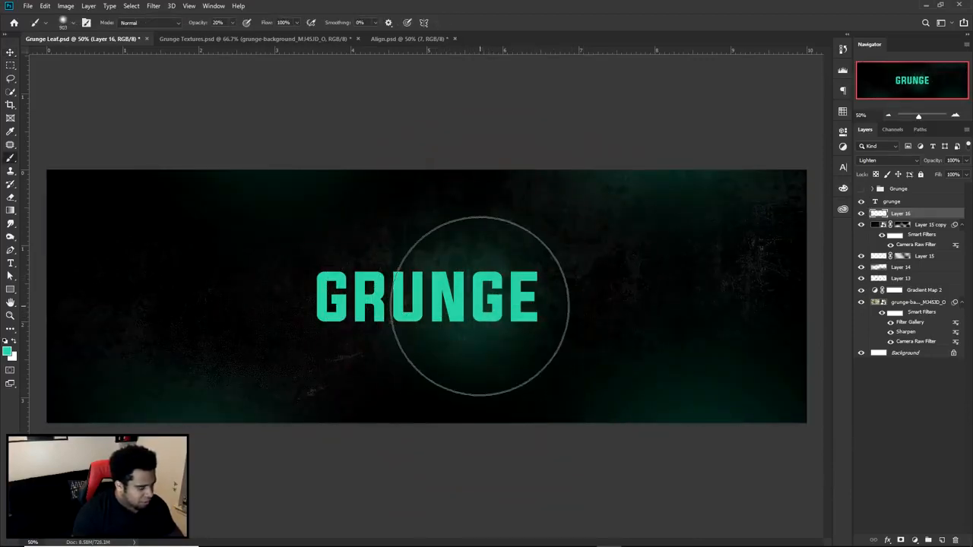
- Erase the part of the teal glow that spills below the GRUNGE text on Layer 16 with a soft Eraser
key("e")
right_click(434, 315, "alt")
mouse_move(567, 332)
left_mouse_down()
mouse_move(450, 382)
mouse_move(424, 429)
mouse_move(411, 452)
left_mouse_up()
key("v")
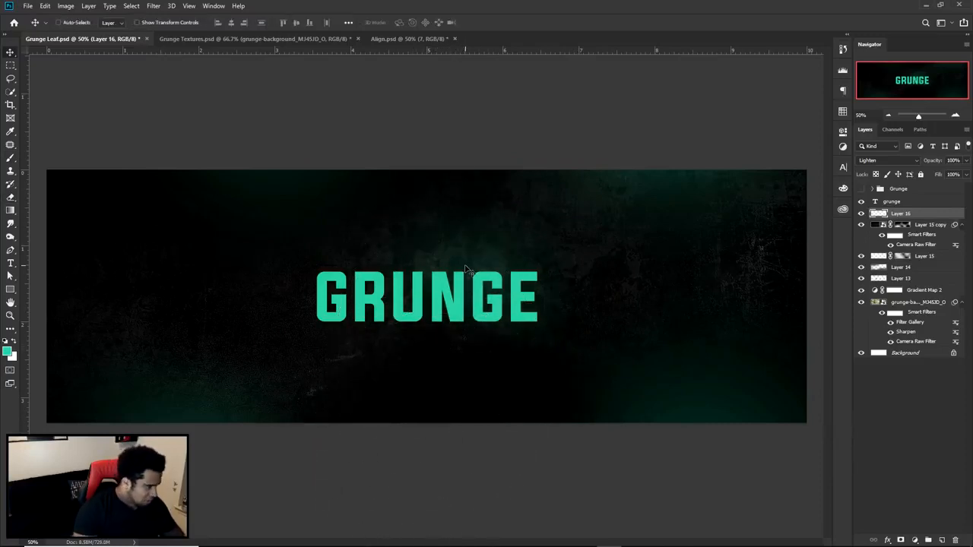
- Circle the five teal glow areas in red on a screen capture of the banner and discard the capture
key("Print")
left_click_drag(24, 110, 870, 475)
mouse_move(222, 114)
left_mouse_down()
mouse_move(319, 264)
mouse_move(282, 116)
left_mouse_up()
mouse_move(422, 185)
left_mouse_down()
mouse_move(588, 344)
mouse_move(473, 207)
left_mouse_up()
mouse_move(650, 129)
left_mouse_down()
mouse_move(584, 156)
mouse_move(657, 175)
left_mouse_up()
mouse_move(705, 337)
left_mouse_down()
mouse_move(651, 330)
mouse_move(722, 332)
left_mouse_up()
mouse_move(168, 329)
left_mouse_down()
mouse_move(274, 301)
mouse_move(217, 399)
left_mouse_up()
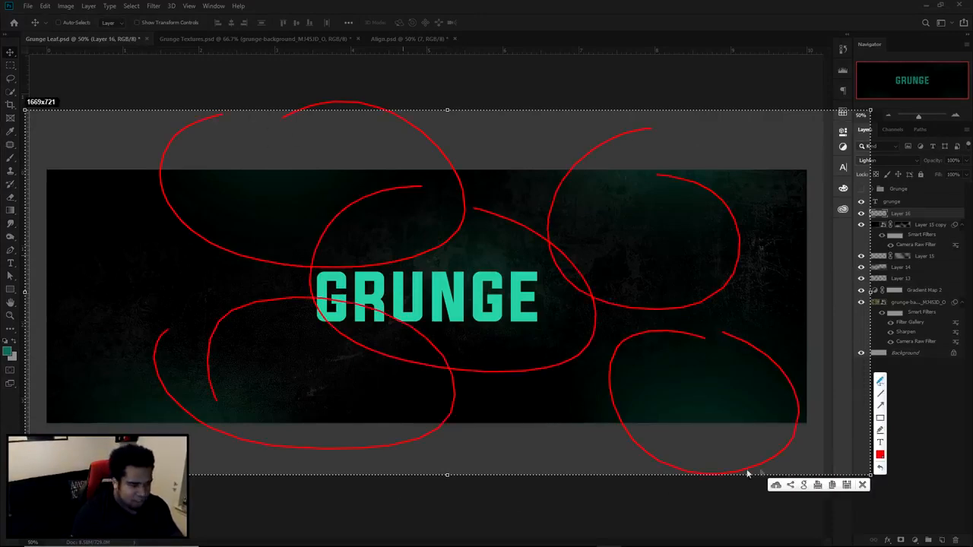
left_click(861, 484)
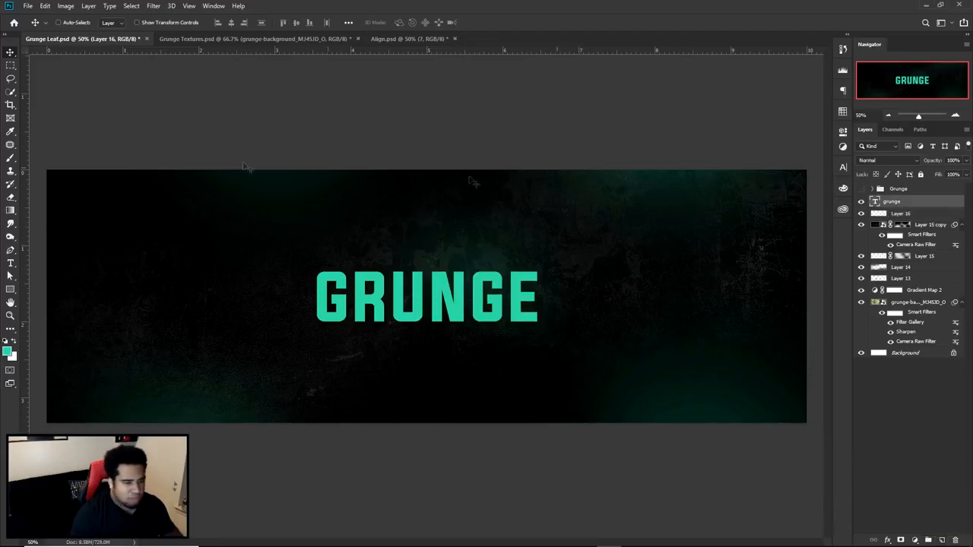
- Bring the Group 1 copy texture from Grunge Textures.psd into Grunge Leaf.psd, place it directly above Gradient Map 2 and position it across the banner
left_click(210, 38)
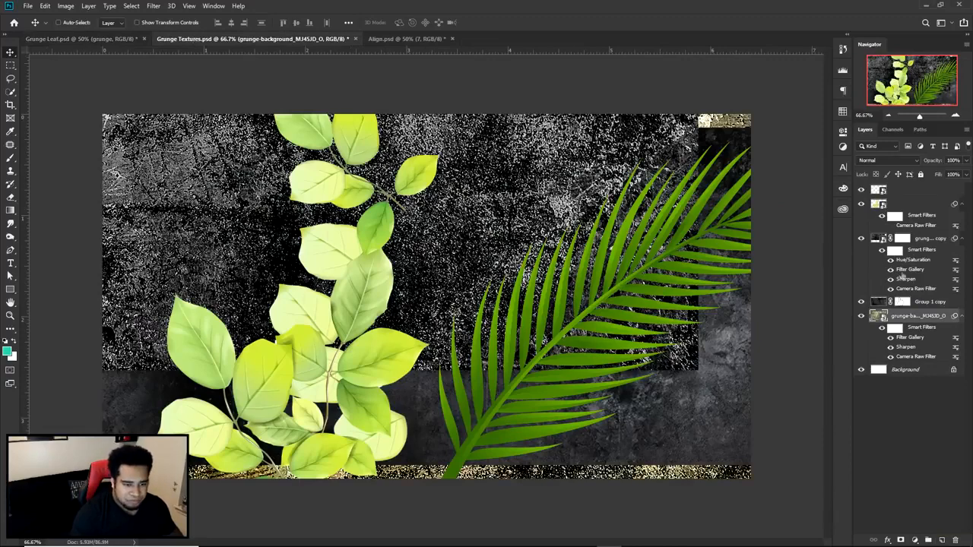
left_click(862, 302)
left_click(925, 302)
left_click(861, 302)
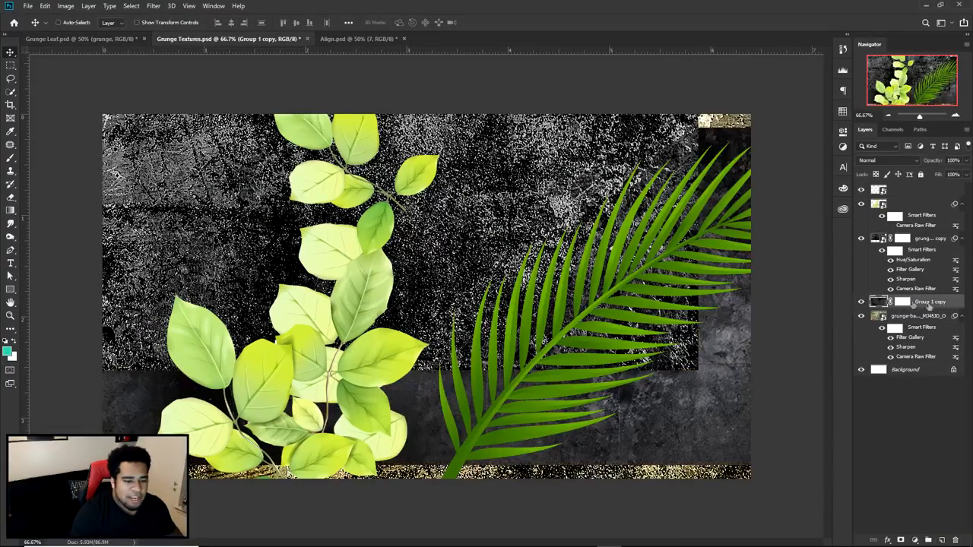
left_click(122, 39)
left_click_drag(355, 157, 703, 301)
left_click_drag(921, 203, 920, 297)
left_click_drag(623, 255, 661, 258)
key("ctrl+t")
key("Return")
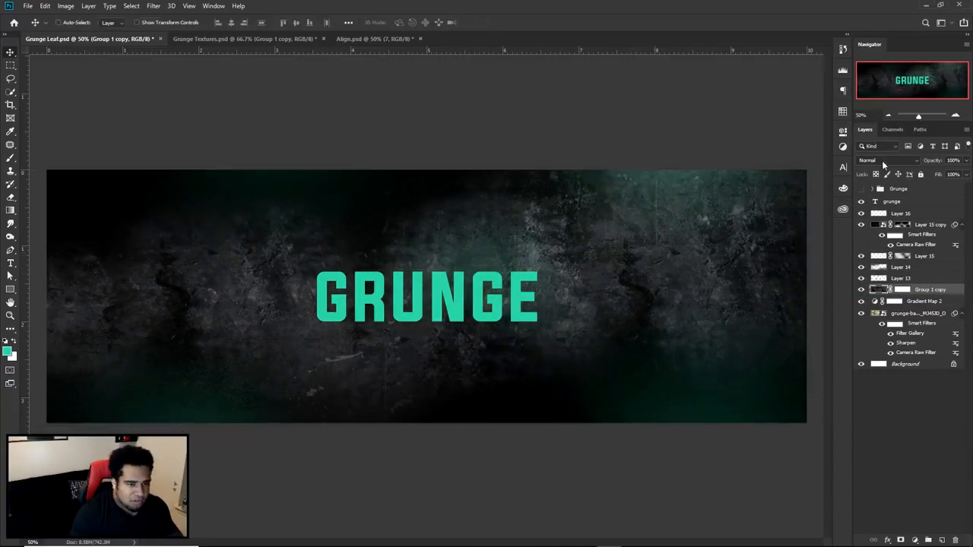
- Blend the Group 1 copy texture with Soft Light and compare the banner with the texture shown and hidden
left_click(881, 160)
left_click(885, 248)
left_click(861, 291)
left_click(861, 291)
left_click(861, 291)
left_click(861, 292)
left_click(861, 291)
left_click(861, 291)
left_click(861, 291)
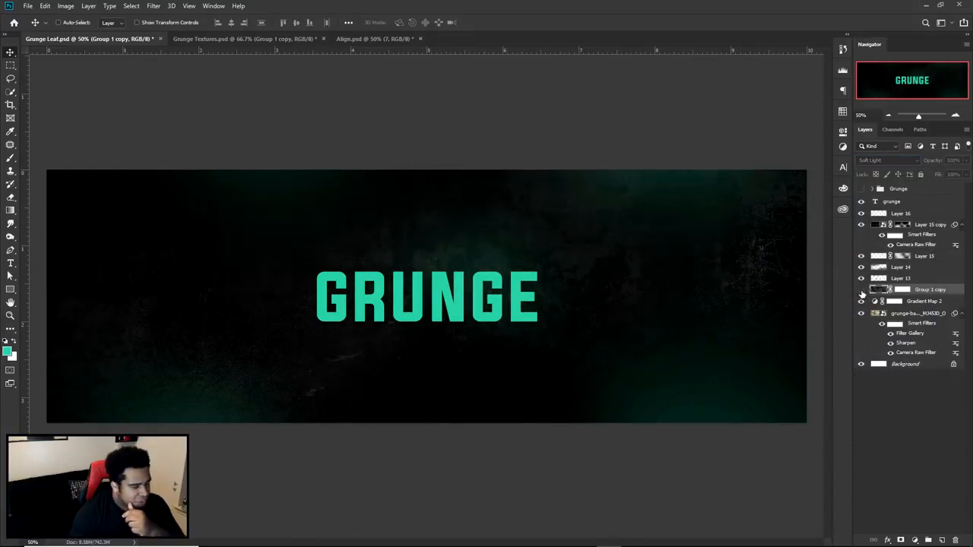
left_click(861, 291)
left_click(861, 291)
left_click(861, 291)
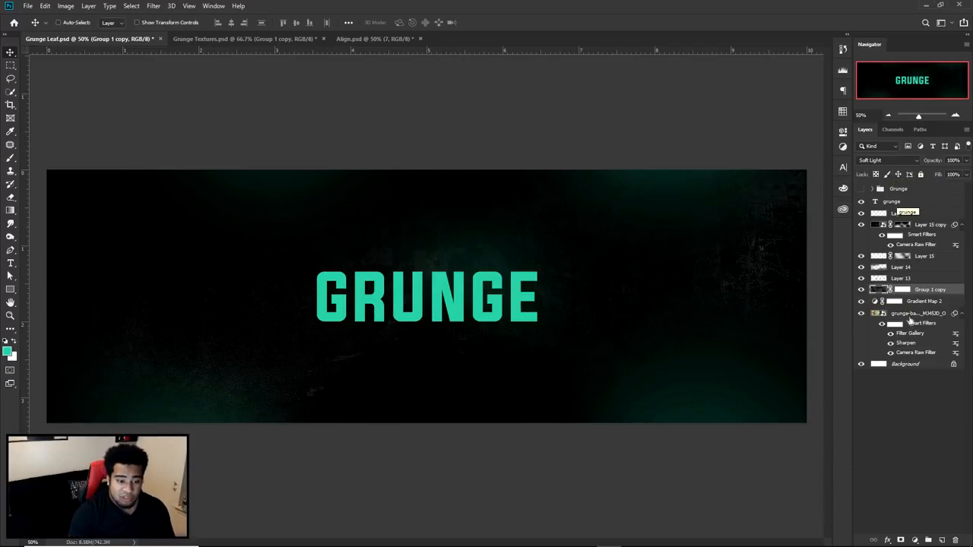
- Mask out parts of the Group 1 copy texture around the banner's lower area with a large soft black brush at 82% opacity
left_click(900, 291)
key("b")
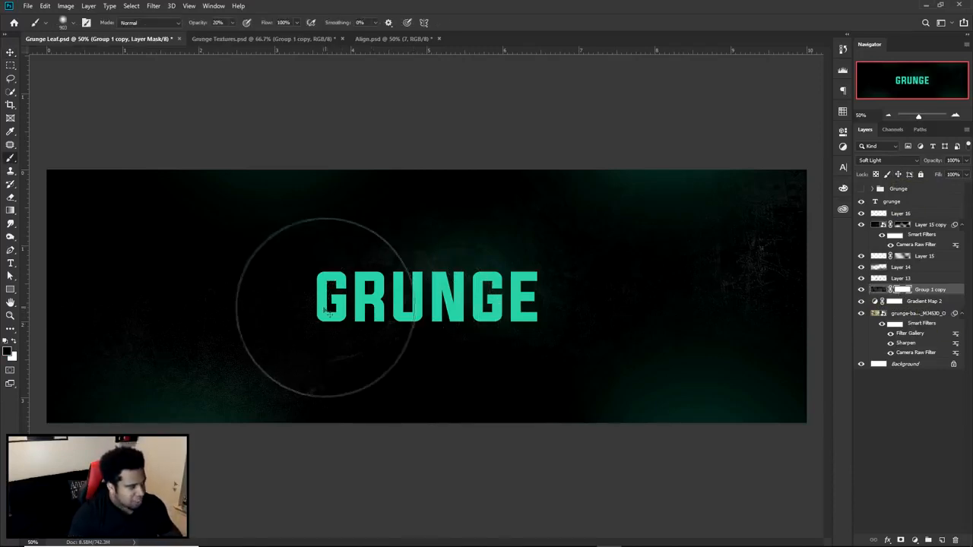
left_click_drag(232, 22, 250, 37)
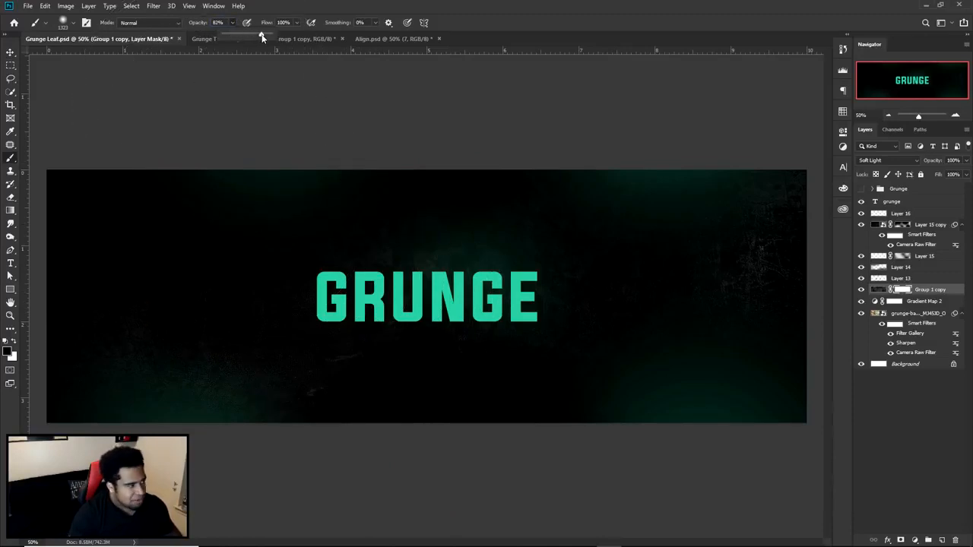
left_click(289, 439)
left_click_drag(259, 450, 192, 460)
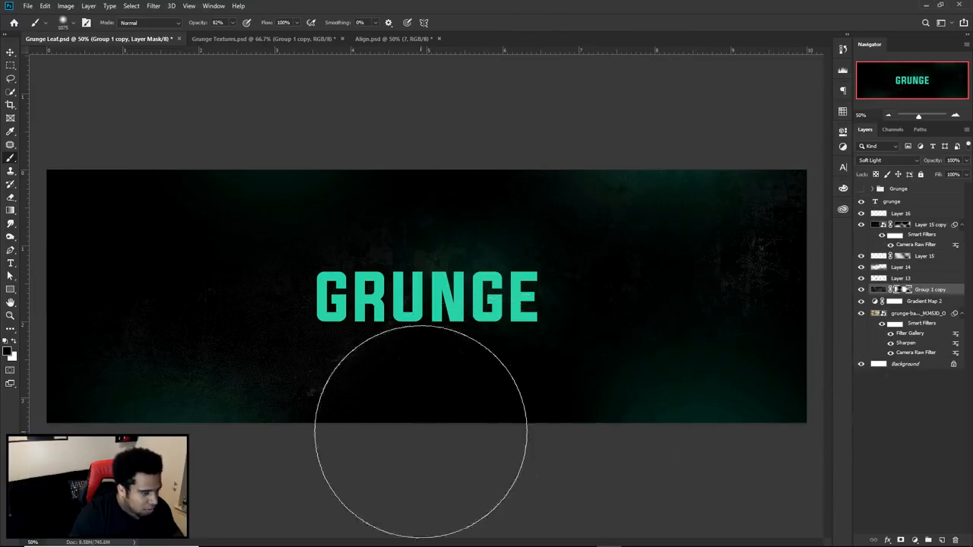
key("v")
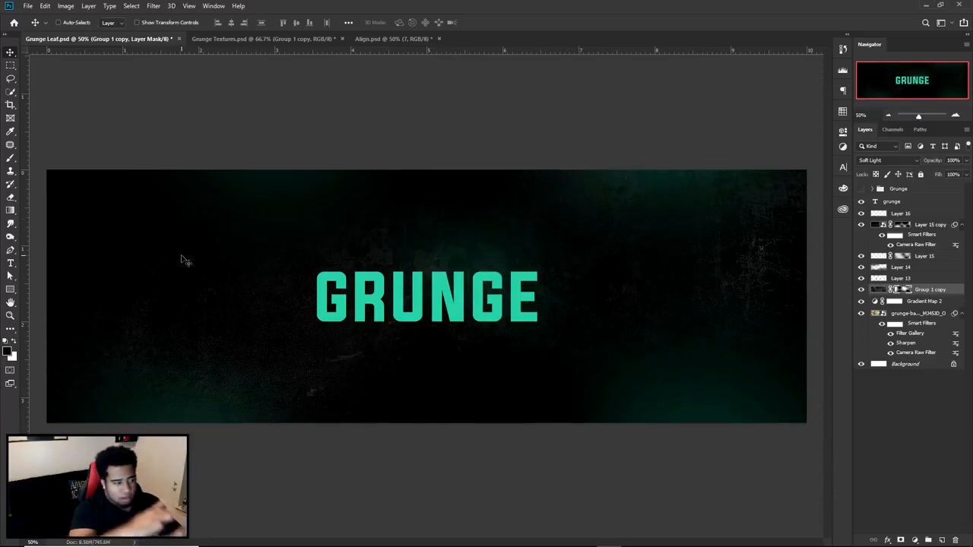
- Bring the grunge-background copy texture from Grunge Textures.psd in above the grunge text layer and clip it to the text
left_click(872, 202)
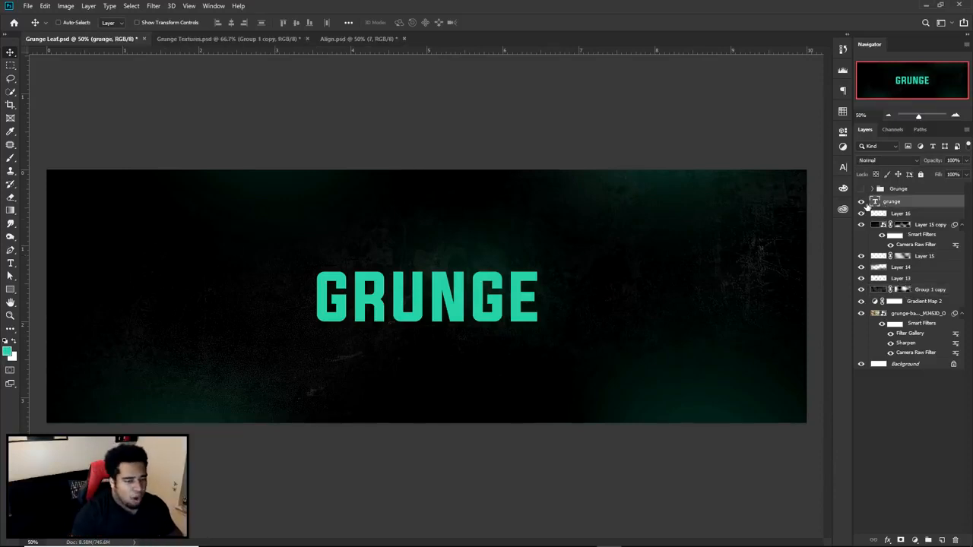
left_click(188, 37)
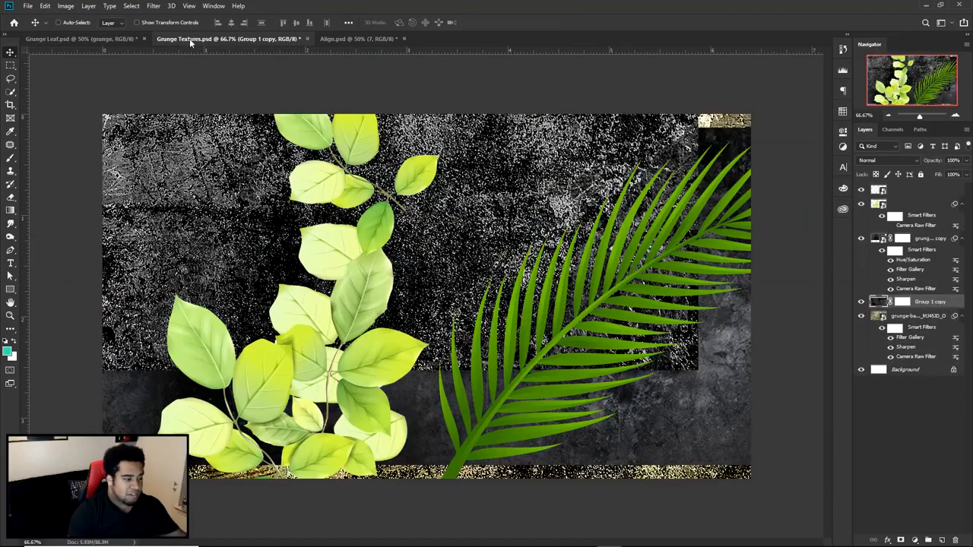
left_click(921, 240)
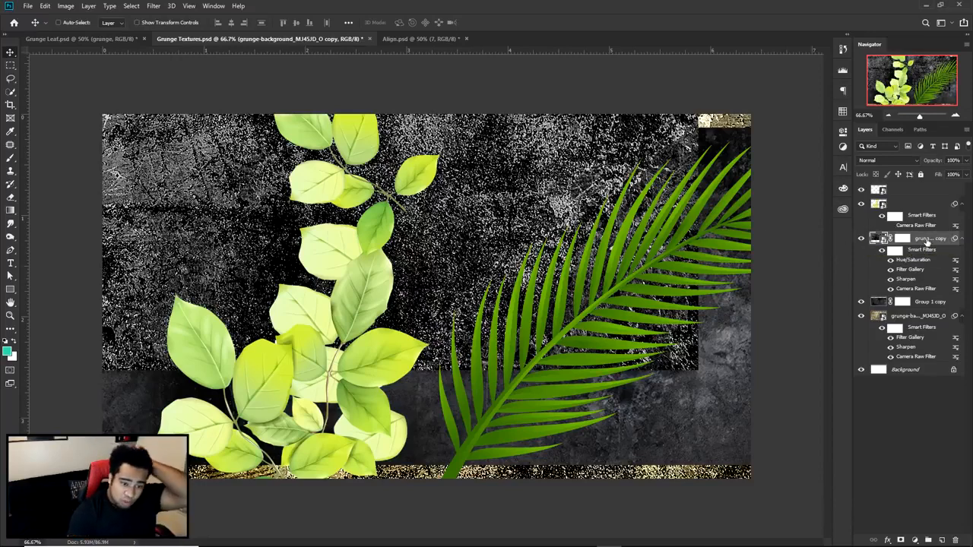
left_click(916, 317)
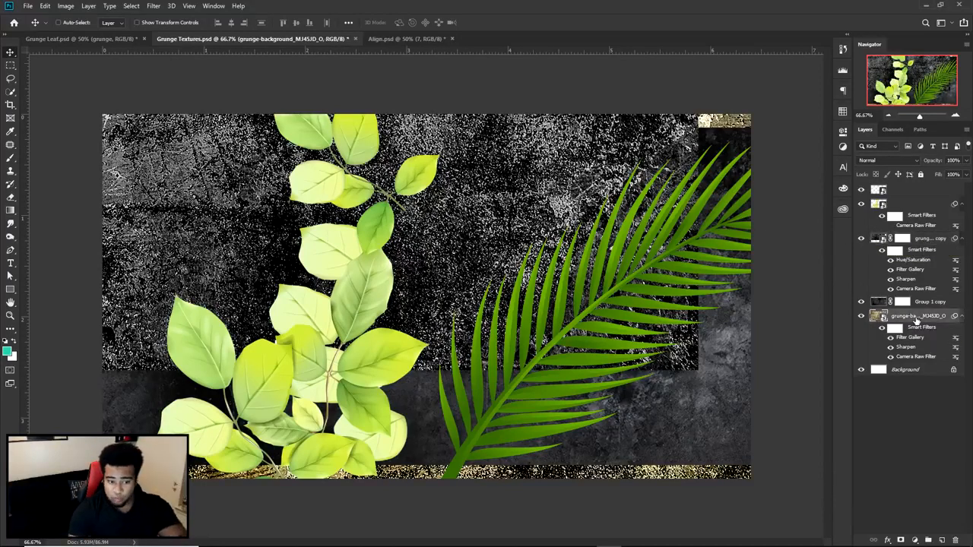
left_click(923, 240)
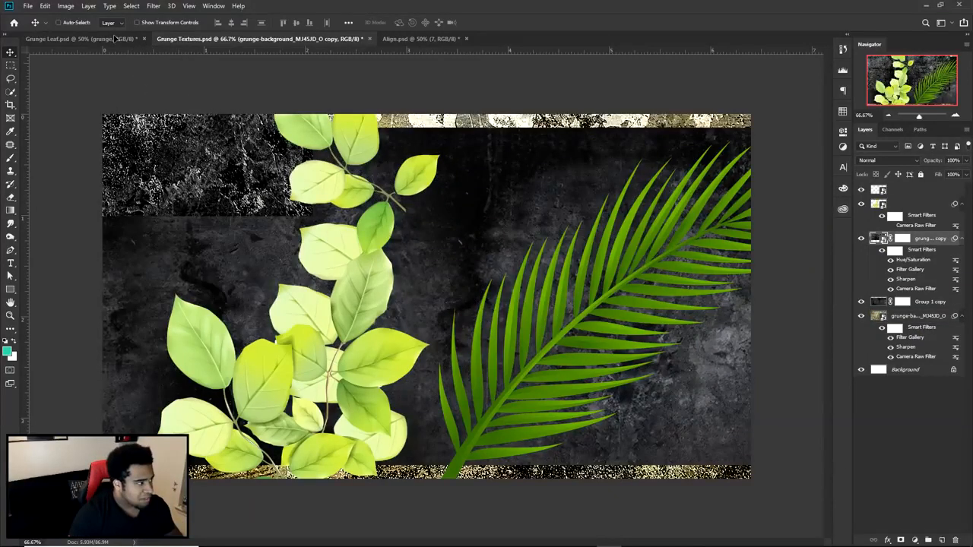
left_click(116, 38)
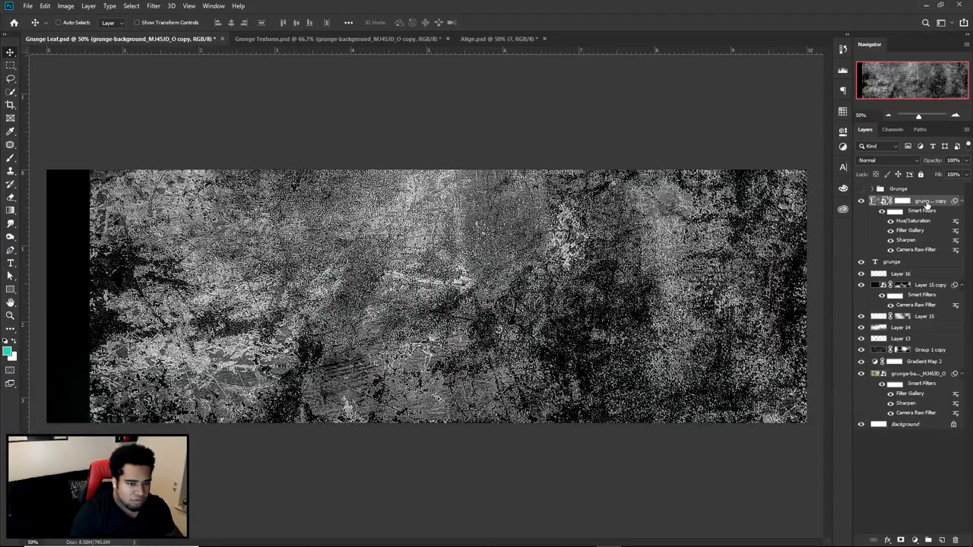
right_click(925, 203)
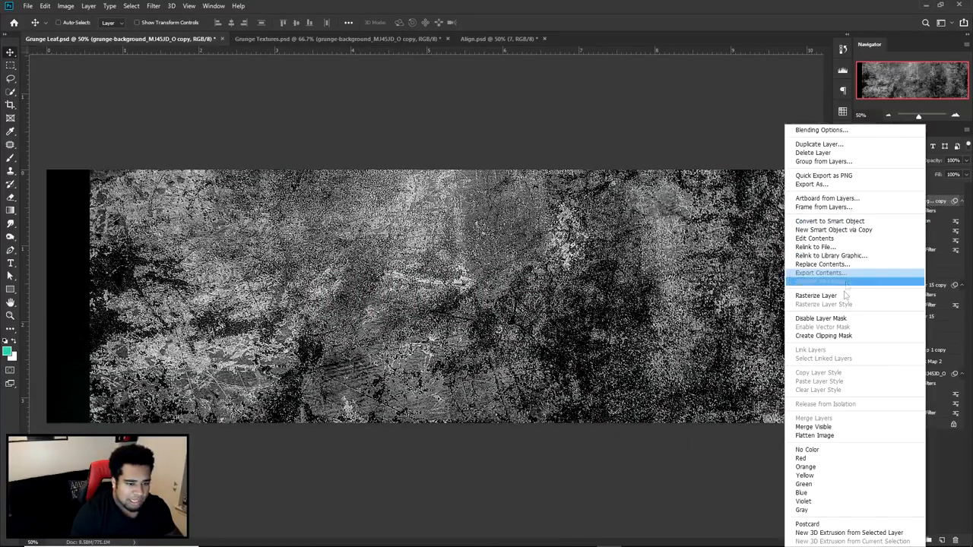
left_click(838, 336)
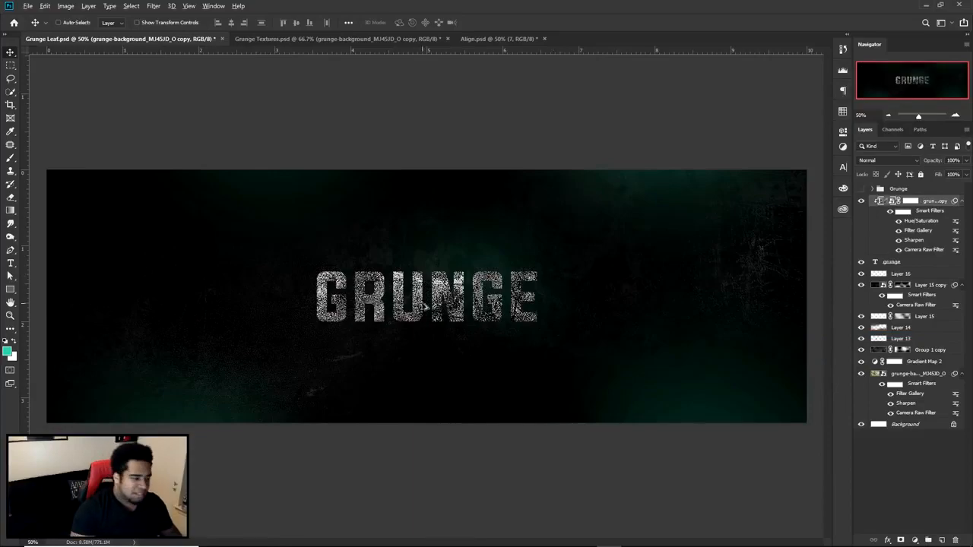
- Reposition the clipped grunge texture inside the GRUNGE letters
scroll(423, 303, "up", 3)
left_click_drag(529, 251, 559, 334)
scroll(516, 316, "down", 4)
left_click_drag(472, 295, 481, 261)
scroll(471, 295, "up", 2)
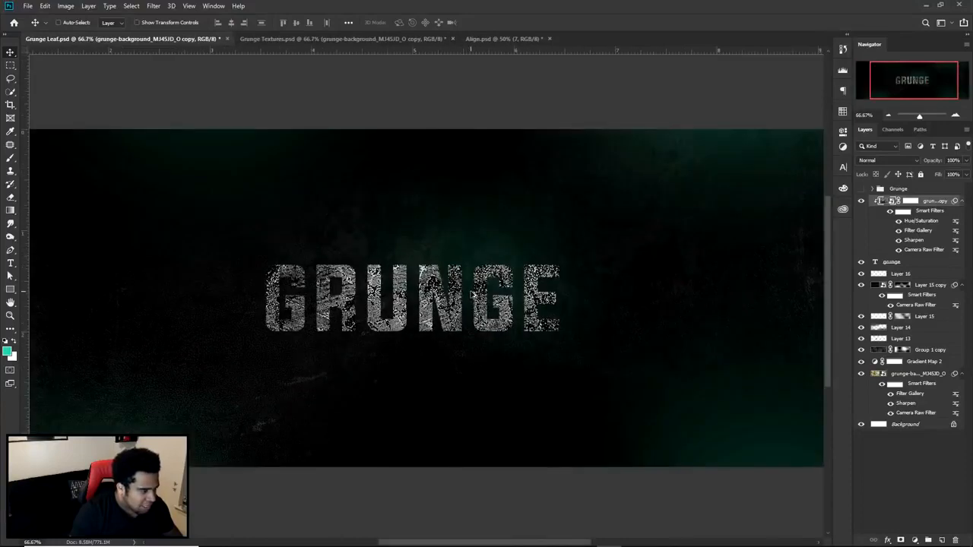
scroll(471, 294, "down", 1)
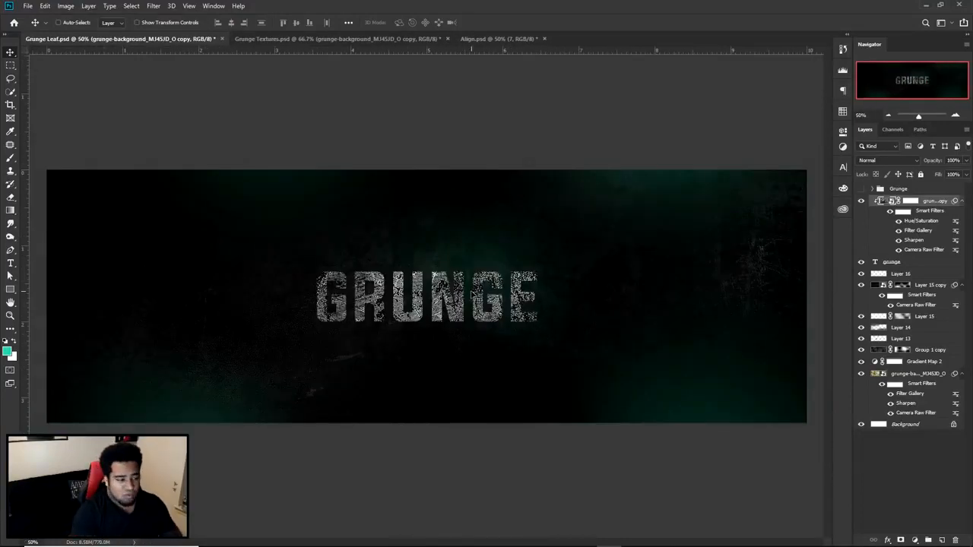
- Compare the textured text with the finished Grunge group artwork and with the plain teal text
left_click(861, 189)
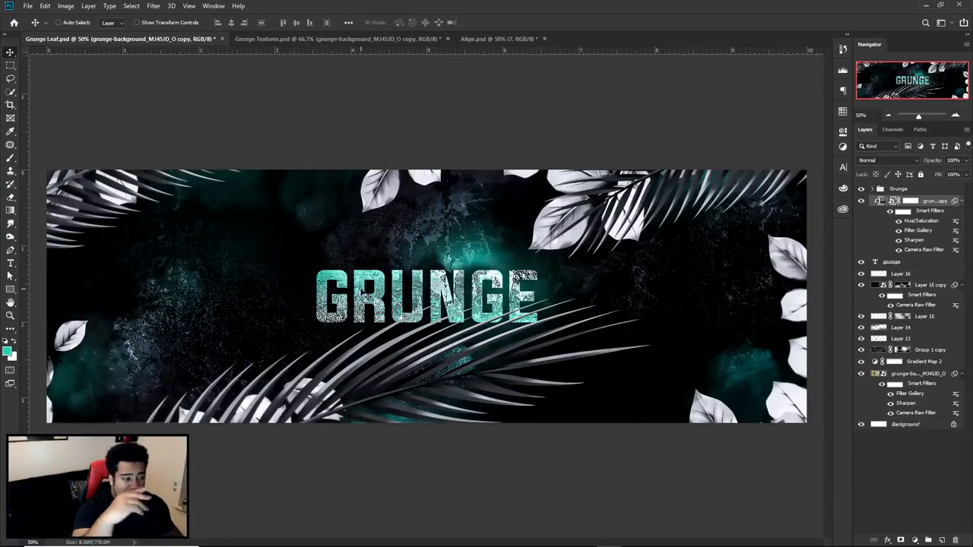
left_click(861, 189)
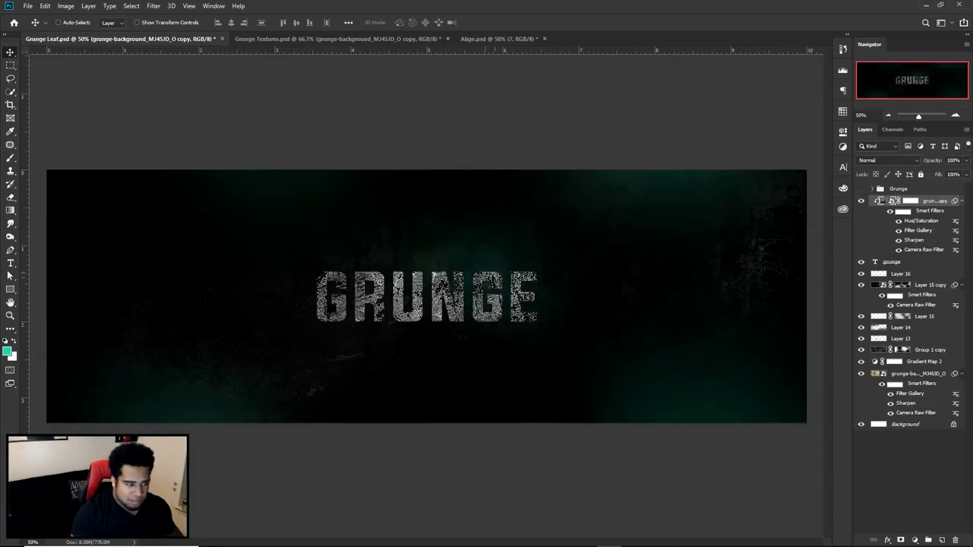
left_click(861, 201)
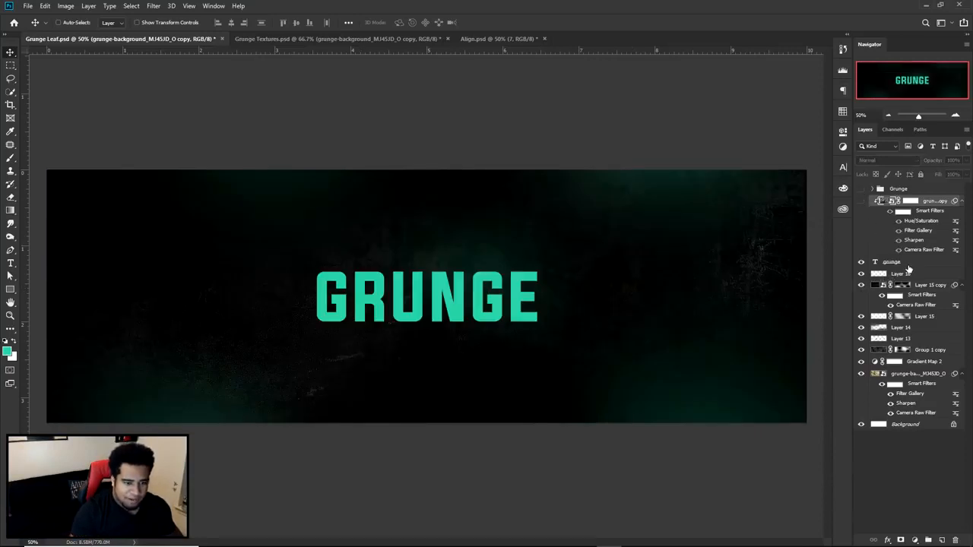
left_click(907, 265)
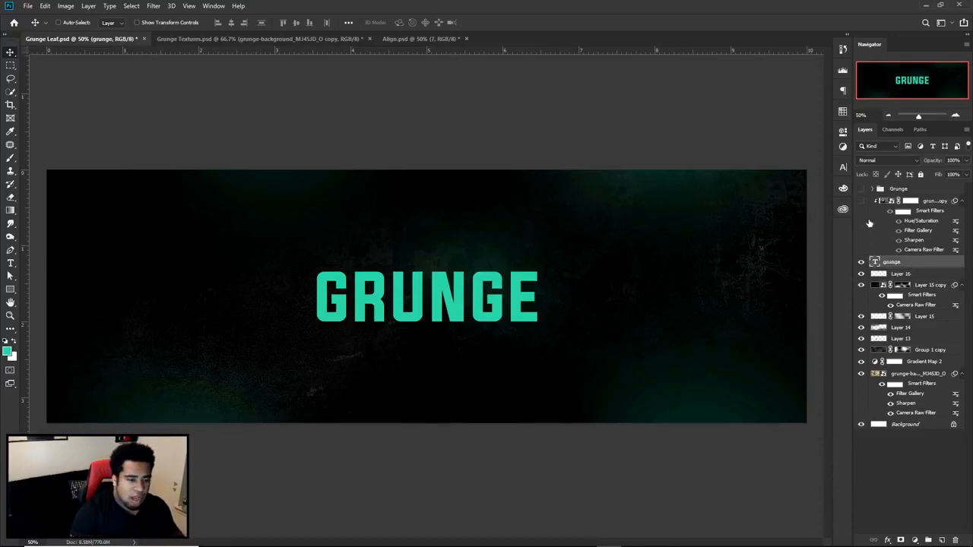
left_click(861, 201)
left_click(920, 202)
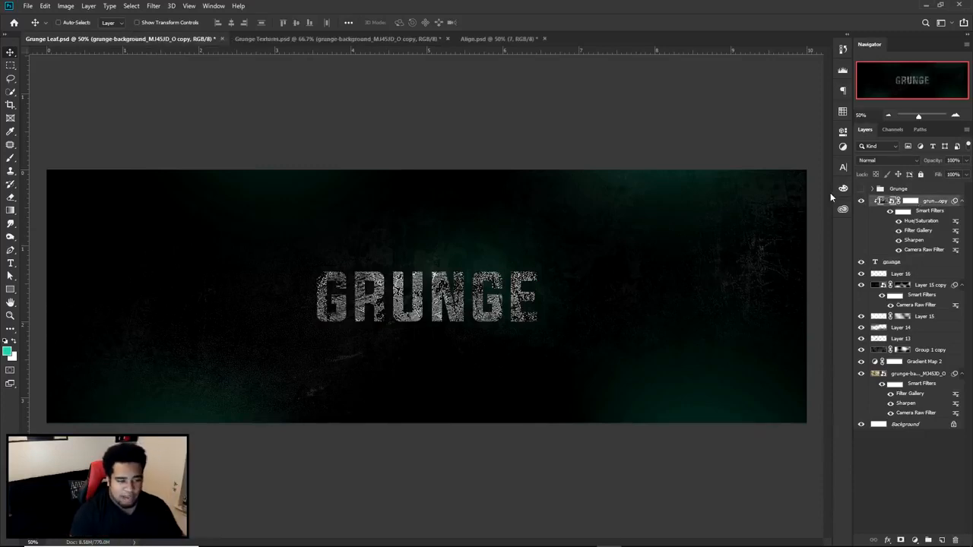
- Paint black on the clipped texture's layer mask around the text's lower-right and upper-left parts to bring back the teal letters
left_click(911, 201)
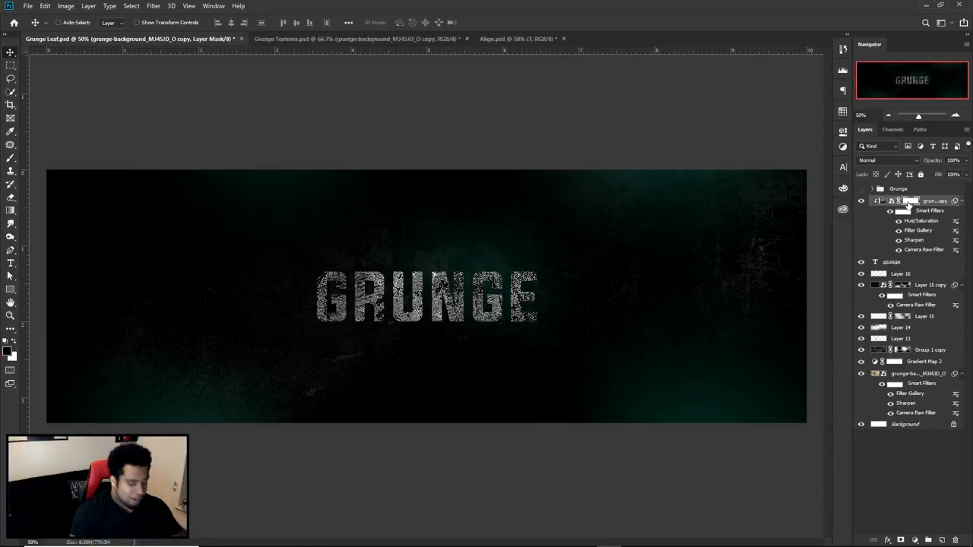
key("b")
left_click_drag(479, 341, 448, 341)
left_click(500, 389)
left_click(498, 401)
mouse_move(361, 220)
left_mouse_down()
mouse_move(360, 176)
mouse_move(332, 158)
left_mouse_up()
key("v")
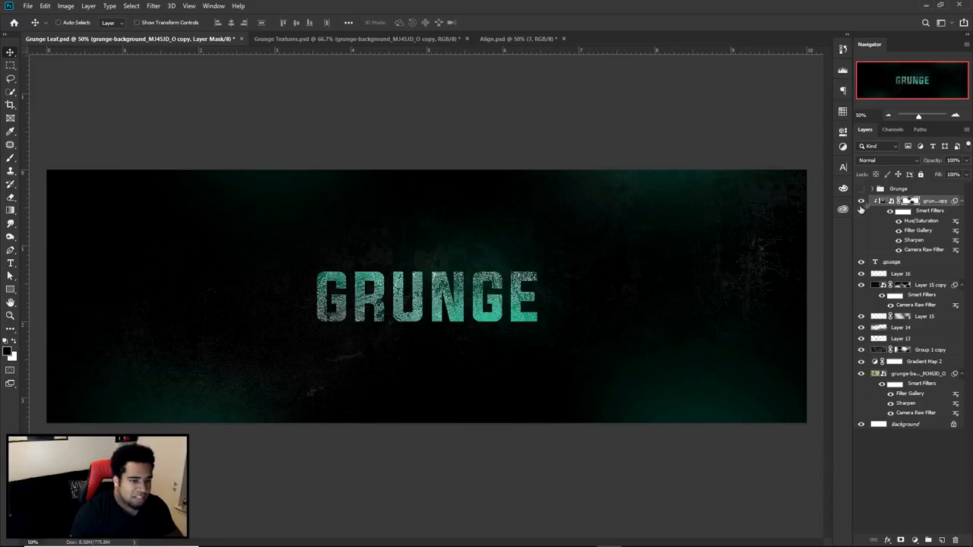
- Switch to Align.psd and preview Smoke/Cloud layers 5, 6 and 7 and the UnLocked Brushes group, leaving only smoke layer 7 shown
left_click(498, 39)
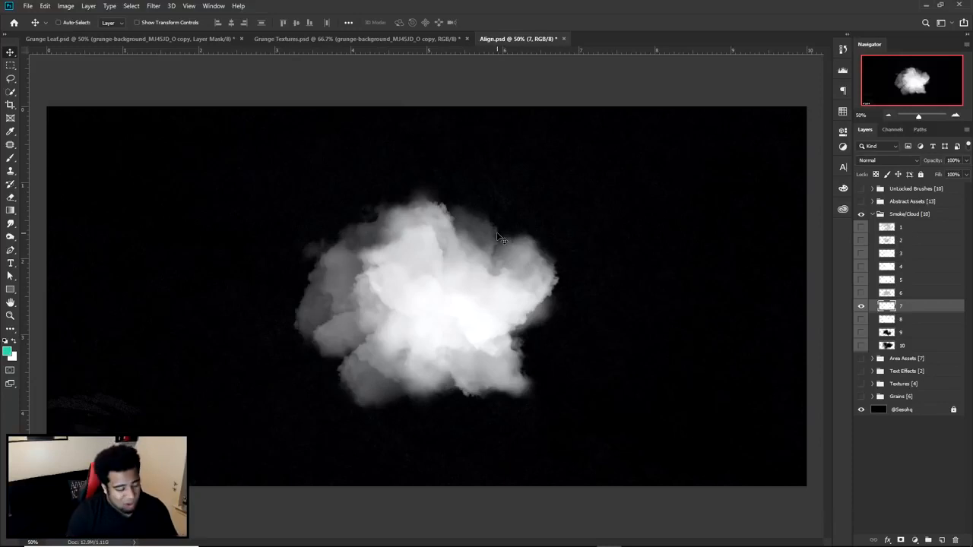
left_click(861, 306)
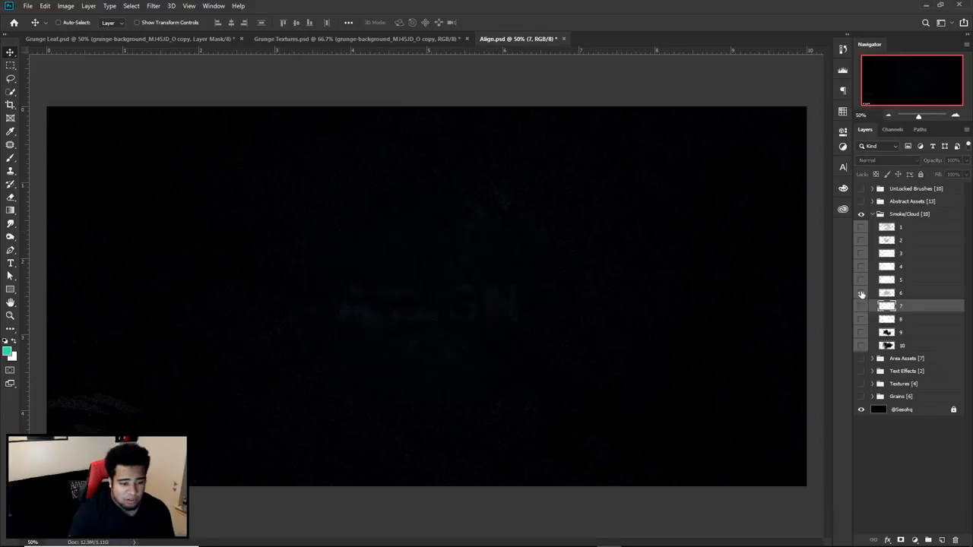
left_click(861, 292)
left_click(860, 279)
left_click(861, 294)
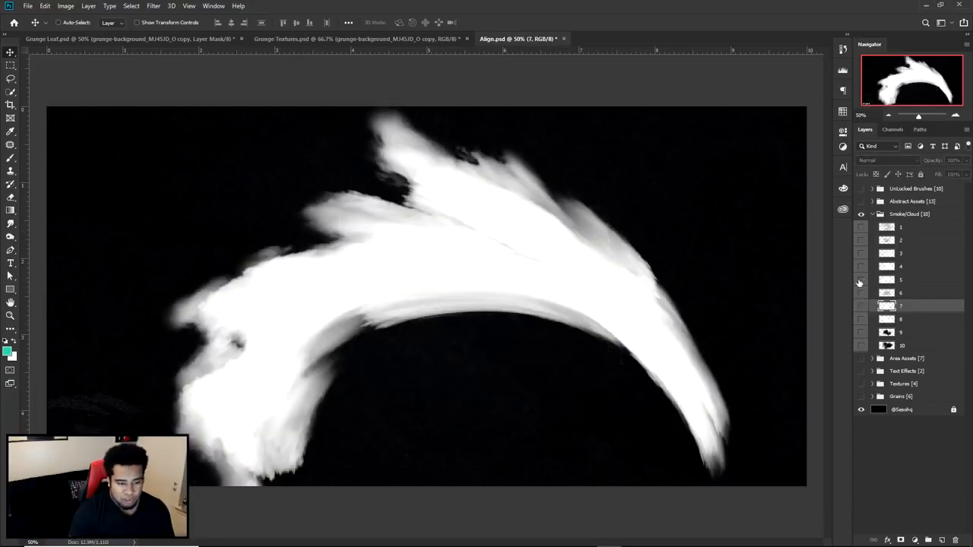
left_click(861, 280)
left_click(861, 307)
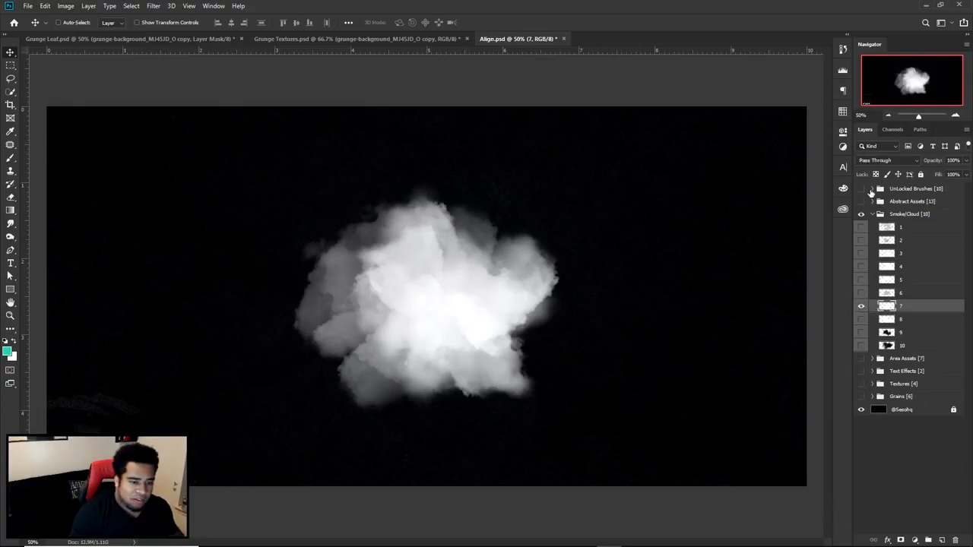
left_click(872, 188)
left_click(861, 189)
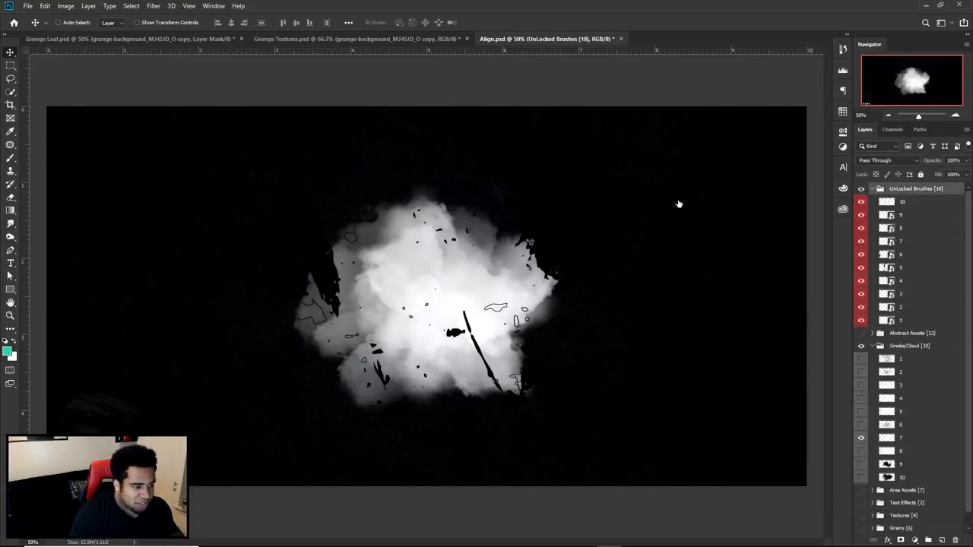
left_click(861, 188)
left_click(872, 188)
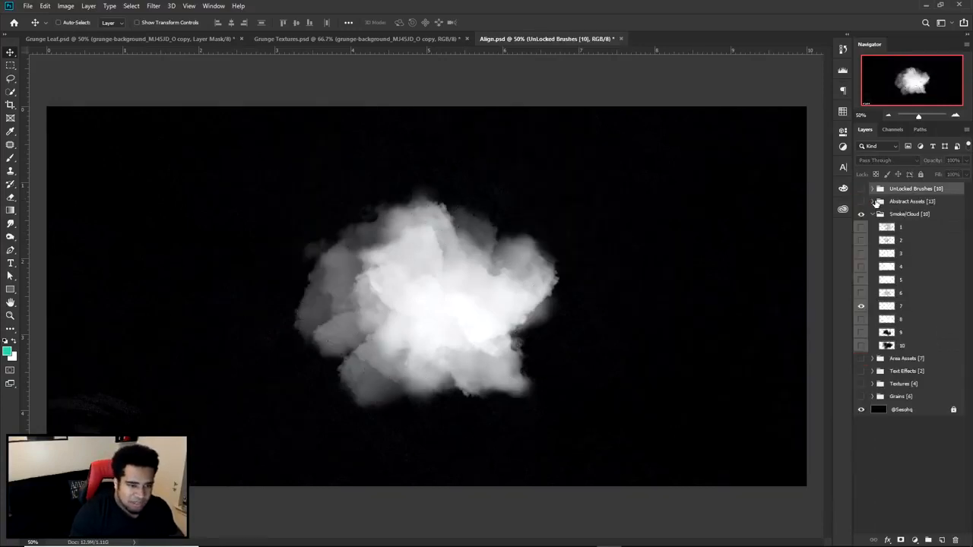
- Preview several layers of the Abstract Assets group over the smoke, then hide and collapse the group
left_click(878, 201)
left_click(873, 202)
left_click(861, 202)
left_click(860, 227)
left_click(860, 241)
left_click(860, 228)
left_click(861, 242)
left_click(860, 266)
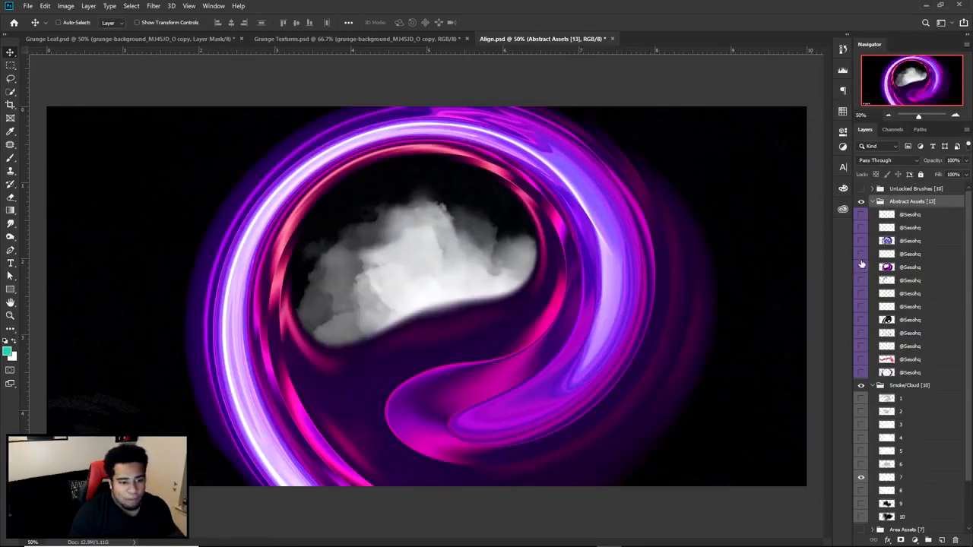
left_click(861, 265)
left_click(871, 202)
left_click(861, 201)
- Copy smoke layer 7 into Grunge Leaf.psd and duplicate it into five clouds along the banner's upper and lower edges
left_click(886, 304)
left_click_drag(883, 295, 451, 163)
left_click_drag(450, 235, 484, 215)
left_click_drag(513, 239, 205, 174)
left_click_drag(142, 184, 654, 459)
left_click_drag(632, 301, 680, 403)
left_click_drag(680, 415, 749, 172)
left_click_drag(702, 261, 738, 190)
left_click_drag(751, 234, 752, 227)
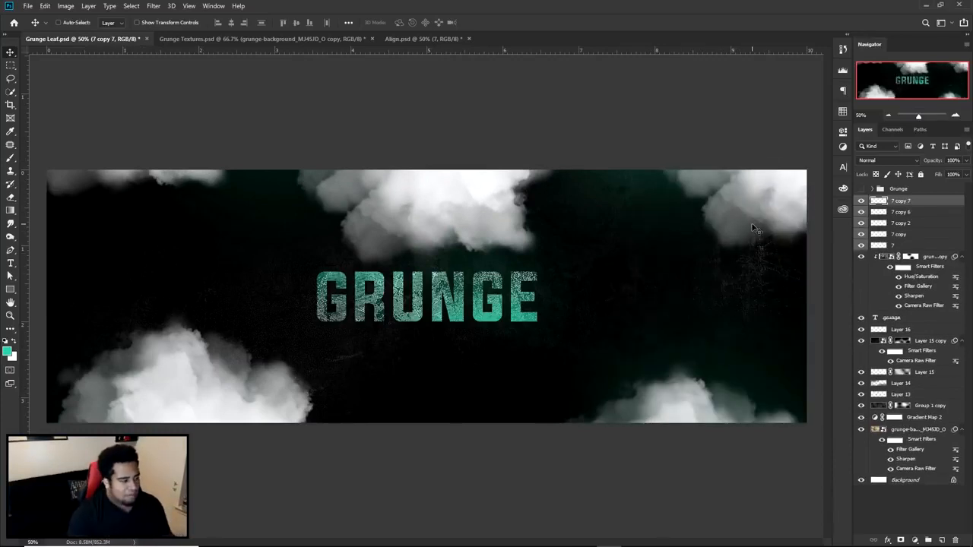
- Circle the five smoke clouds in red on a screen capture and discard the capture
key("Print")
left_click_drag(36, 88, 916, 536)
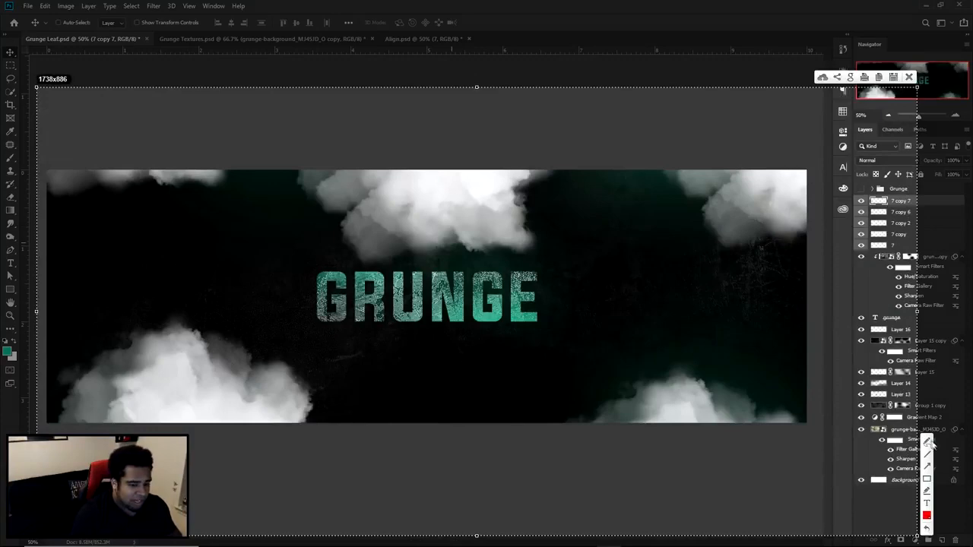
mouse_move(786, 386)
left_mouse_down()
mouse_move(729, 456)
mouse_move(608, 313)
left_mouse_up()
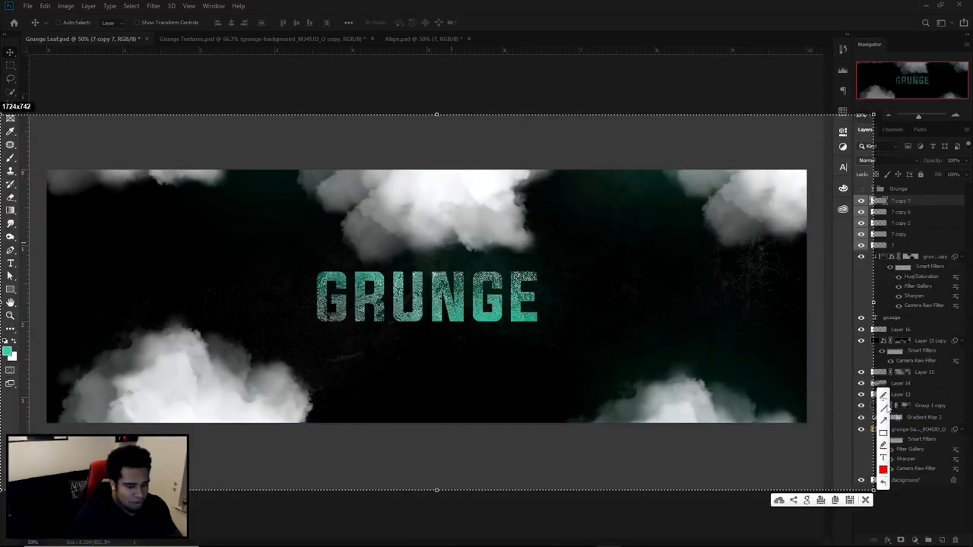
left_click_drag(97, 309, 217, 301)
mouse_move(124, 124)
left_mouse_down()
mouse_move(215, 122)
mouse_move(110, 95)
left_mouse_up()
left_click_drag(777, 145, 666, 130)
left_click_drag(623, 343, 745, 367)
left_click_drag(470, 132, 434, 152)
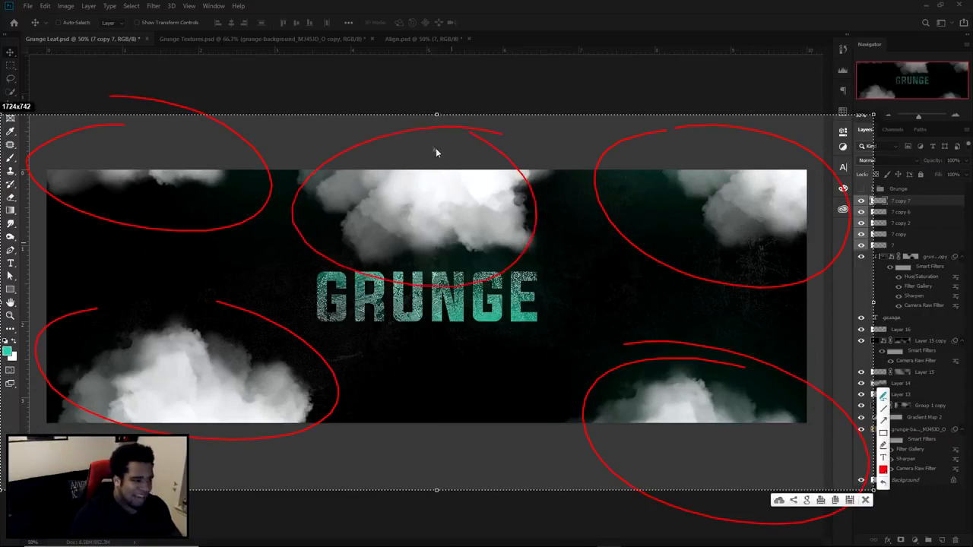
left_click(864, 500)
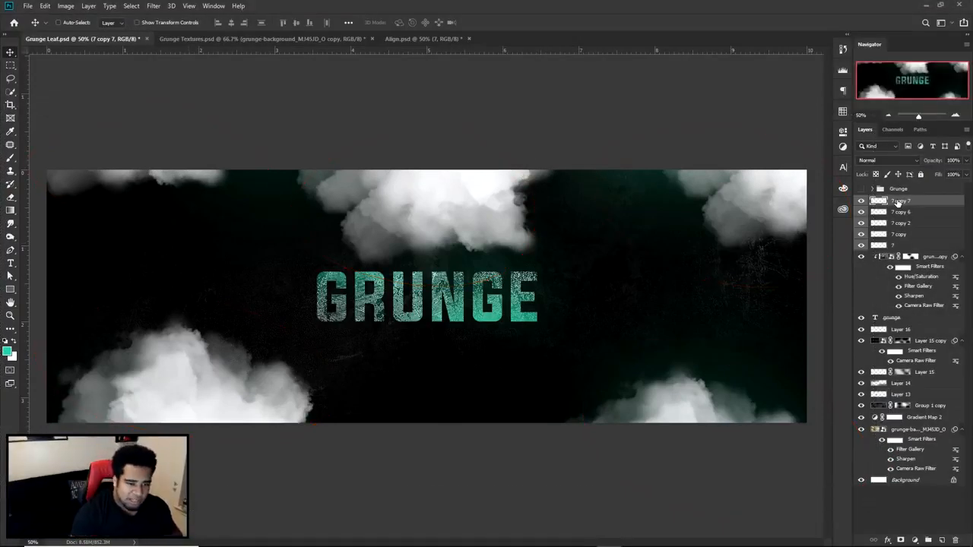
- Set the blend mode of all five smoke layers, 7 through 7 copy 7, to Vivid Light
left_click(860, 201)
left_click(861, 201)
left_click(909, 245, "shift")
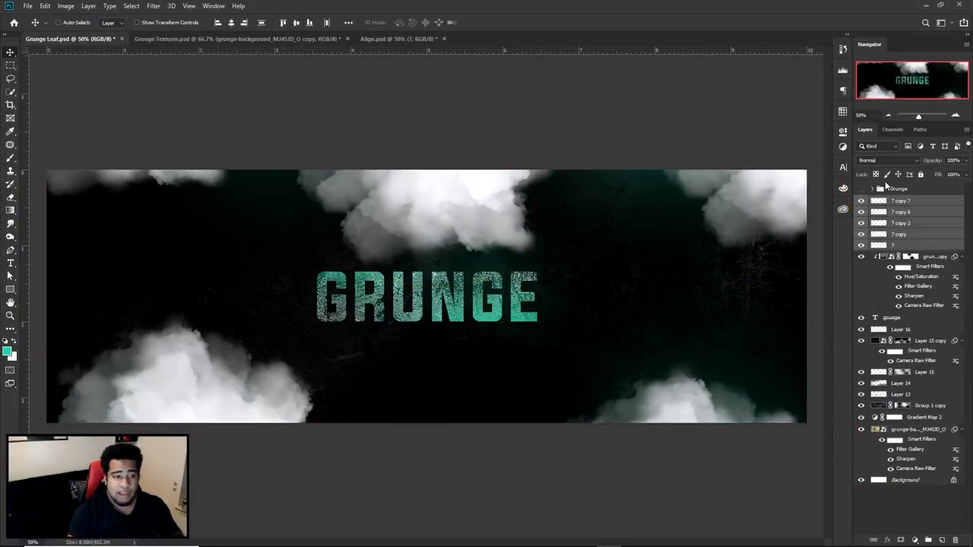
left_click(890, 158)
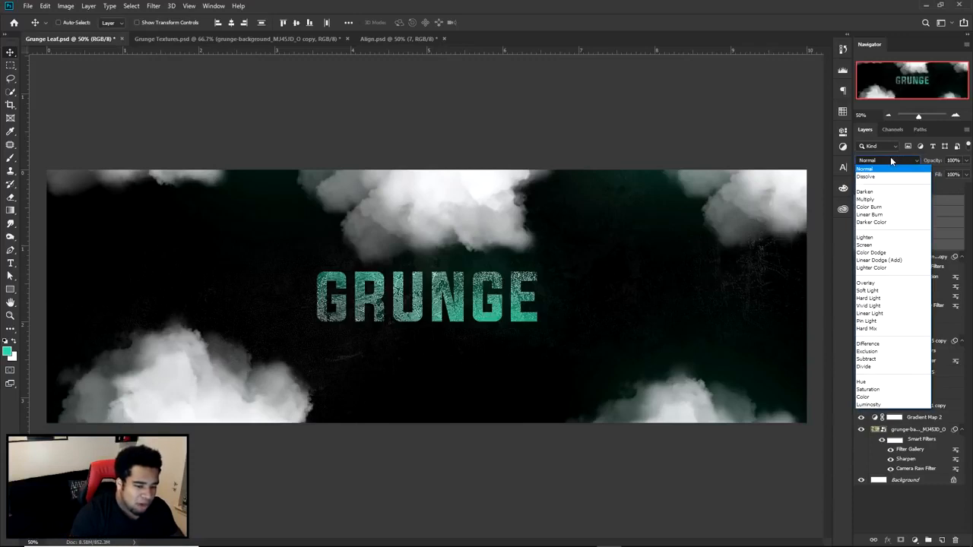
left_click(870, 305)
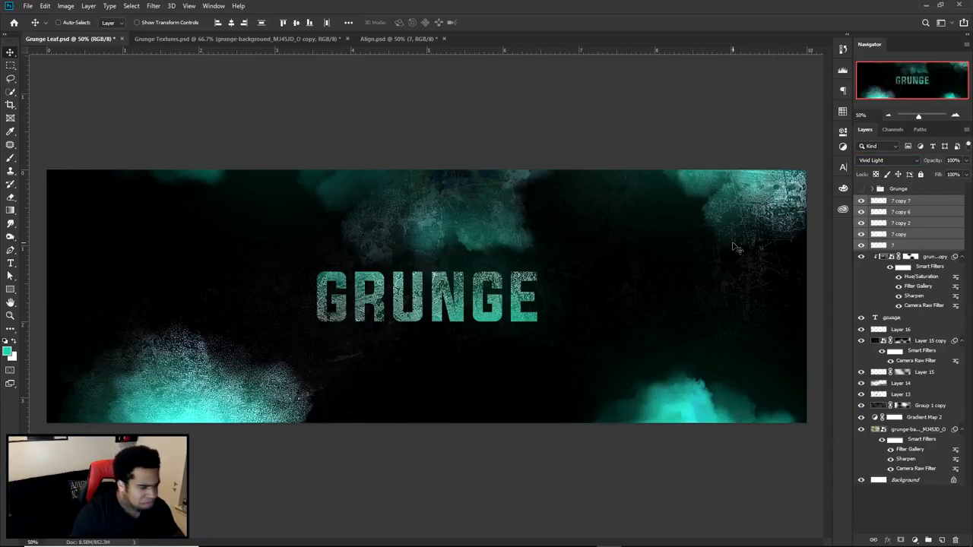
- Reposition the upper-middle smoke cloud slightly and bring the upper-left cloud further into the banner
left_click(902, 203)
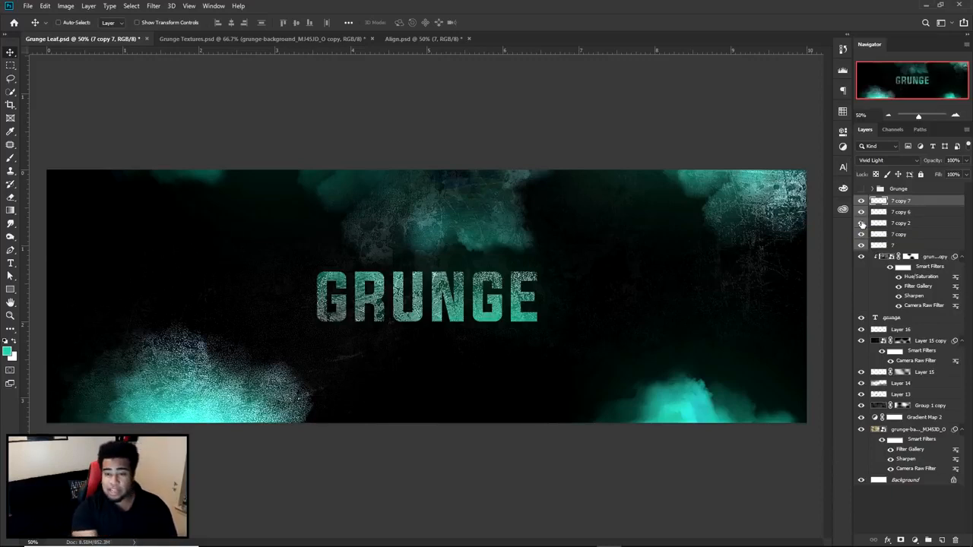
left_click(861, 224)
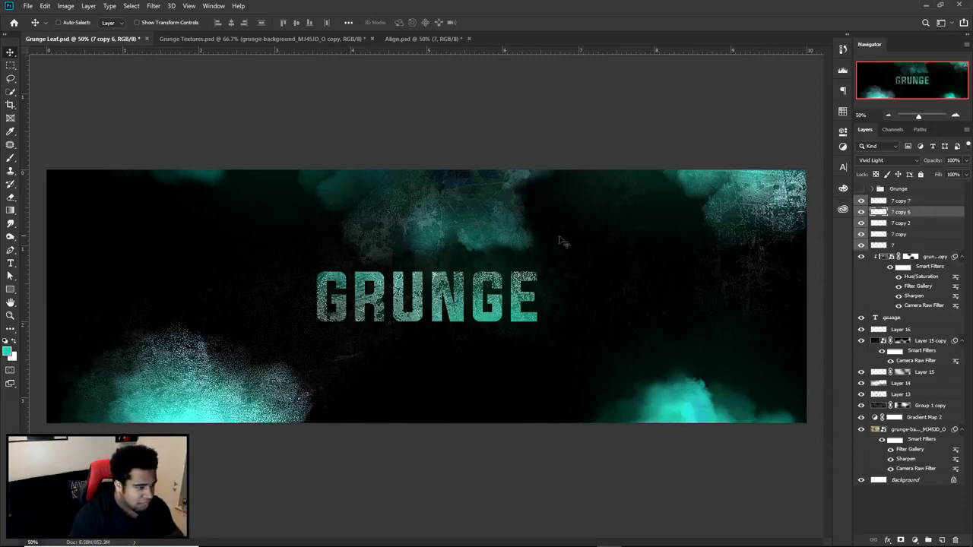
left_click_drag(490, 221, 470, 221)
left_click_drag(221, 184, 179, 207)
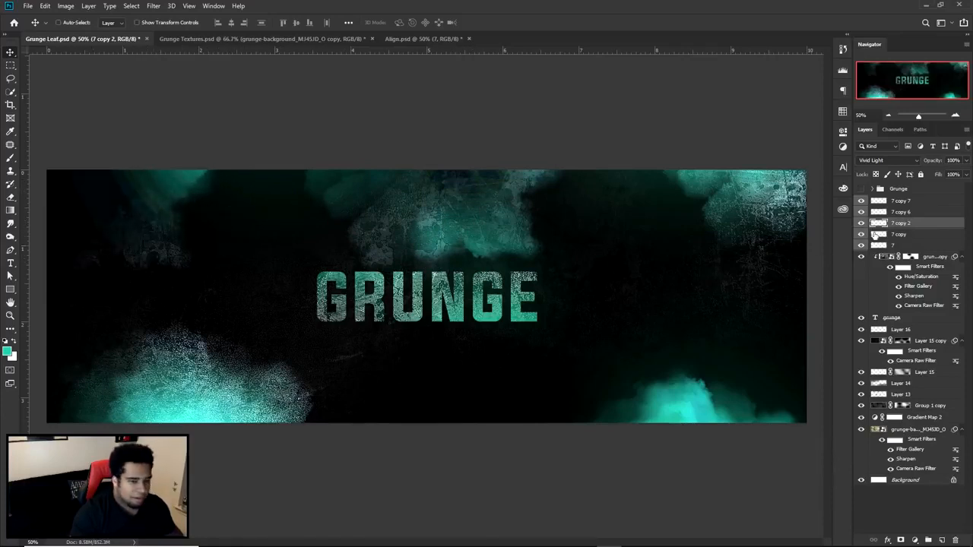
- Fade the upper-left smoke cloud on layer 7 copy 2 with a large soft Eraser at 42% opacity
key("e")
left_click(190, 26)
left_click_drag(170, 38, 161, 38)
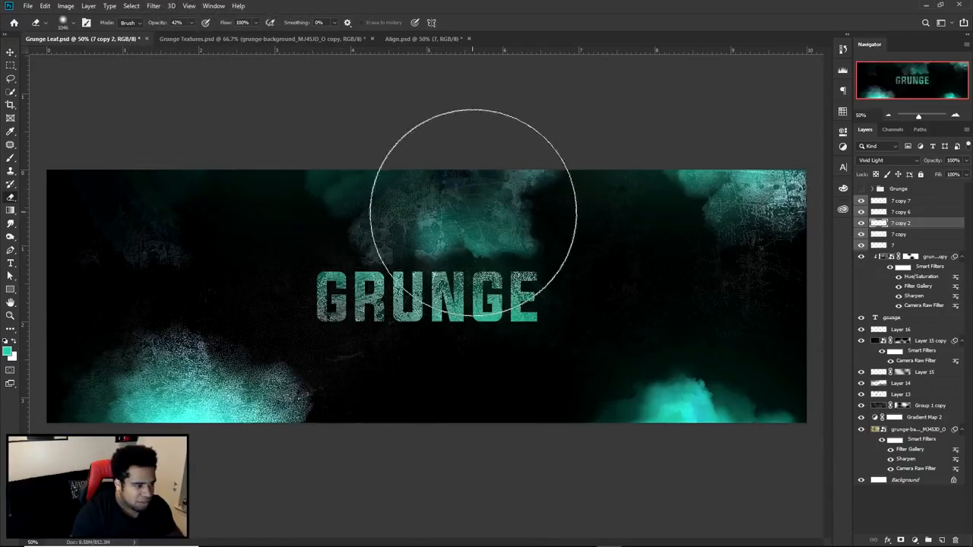
key("v")
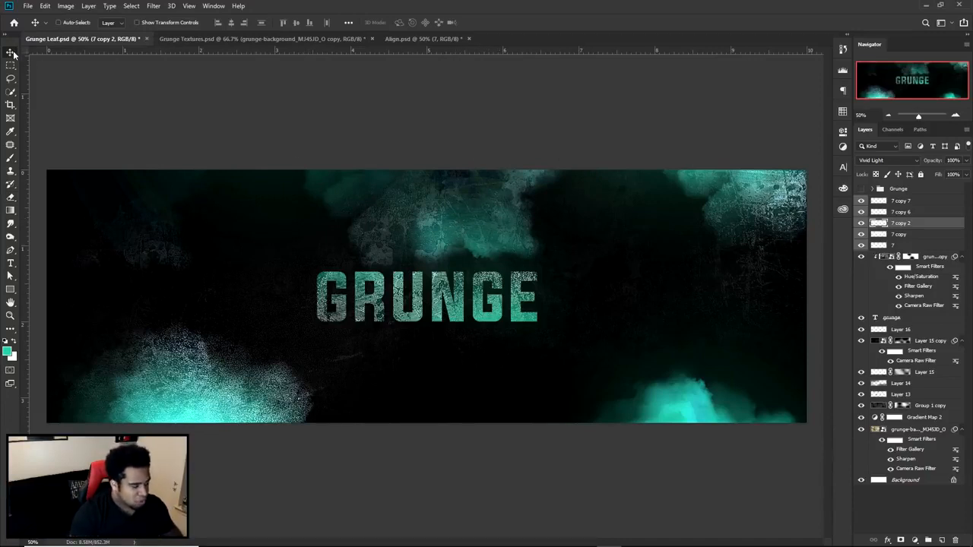
- Soften the upper-middle cloud on layer 7 copy and the lower-left cloud on layer 7 with the soft Eraser
left_click(203, 377, "ctrl")
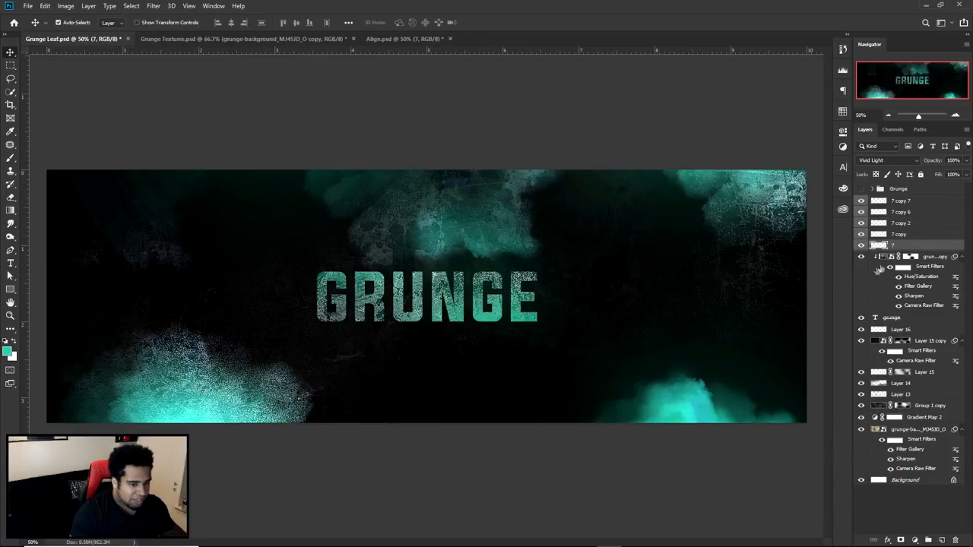
left_click(704, 372, "ctrl")
left_click(731, 216, "ctrl")
left_click(430, 206, "ctrl")
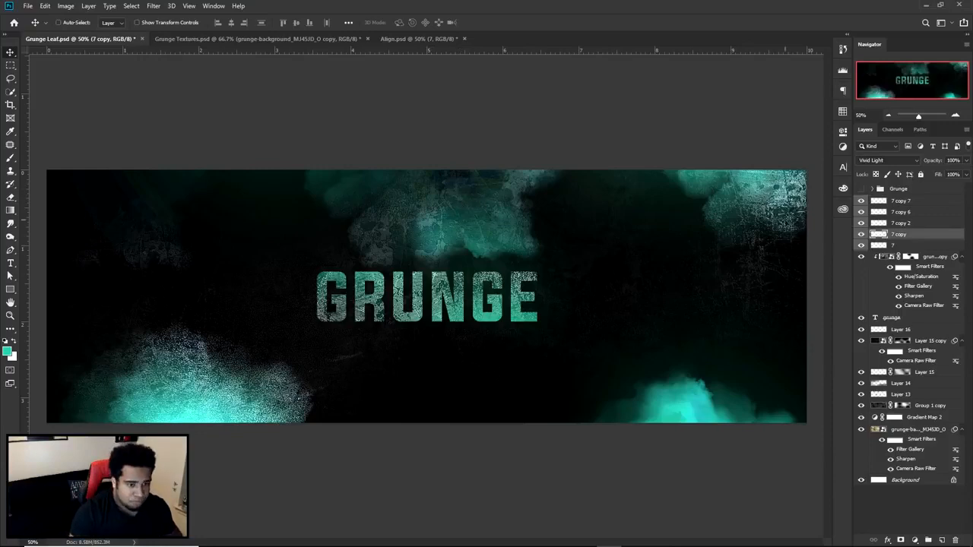
key("e")
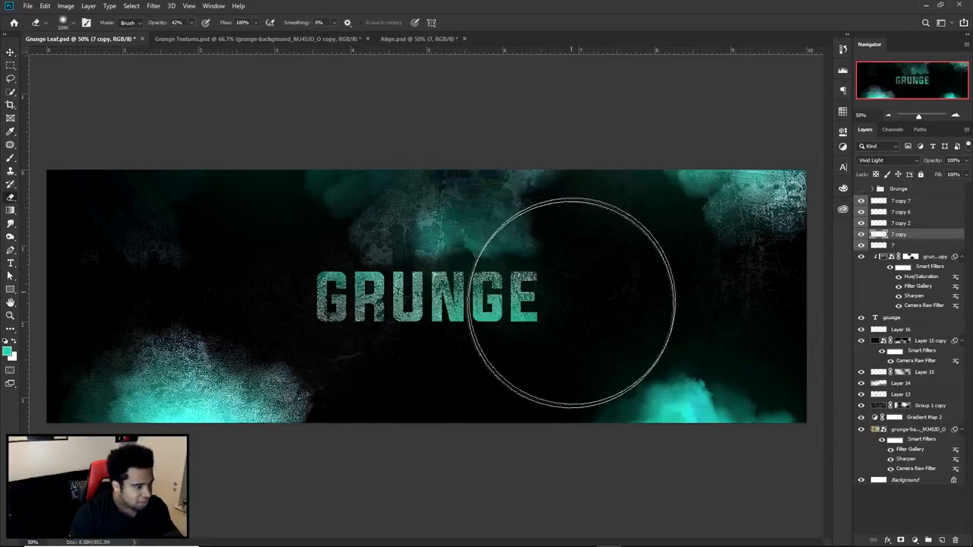
left_click(228, 393, "ctrl")
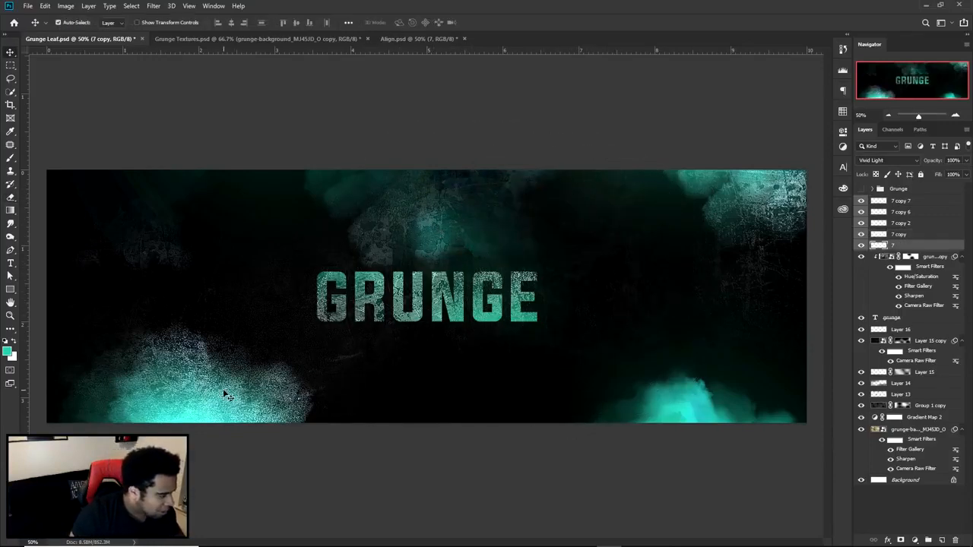
mouse_move(196, 327)
left_mouse_down()
mouse_move(110, 314)
mouse_move(243, 254)
mouse_move(311, 325)
mouse_move(419, 388)
left_mouse_up()
key("v")
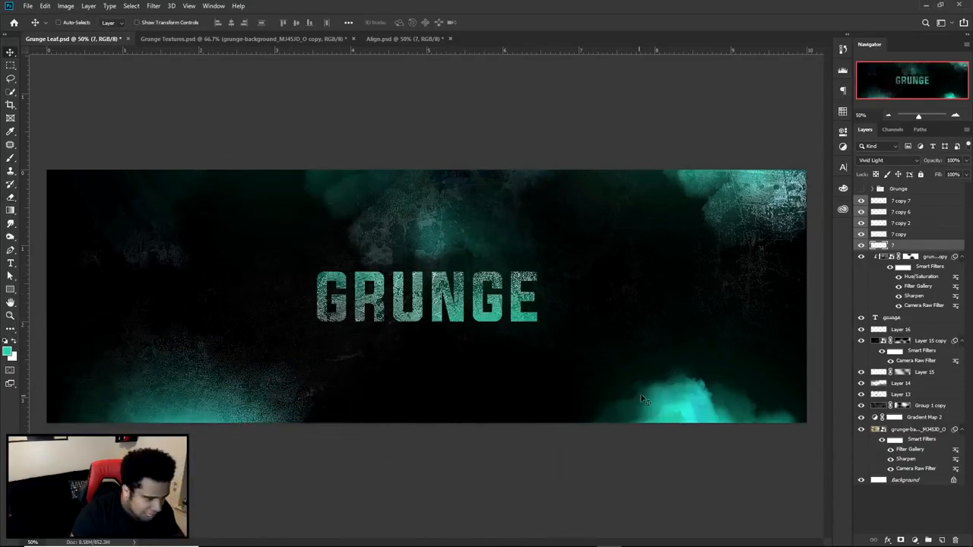
- Erase softly over the lower-right cloud on layer 7 copy 6 and the upper-right cloud on layer 7 copy 7
left_click(682, 418, "ctrl")
left_click_drag(696, 393, 707, 393)
key("e")
left_click_drag(617, 389, 586, 393)
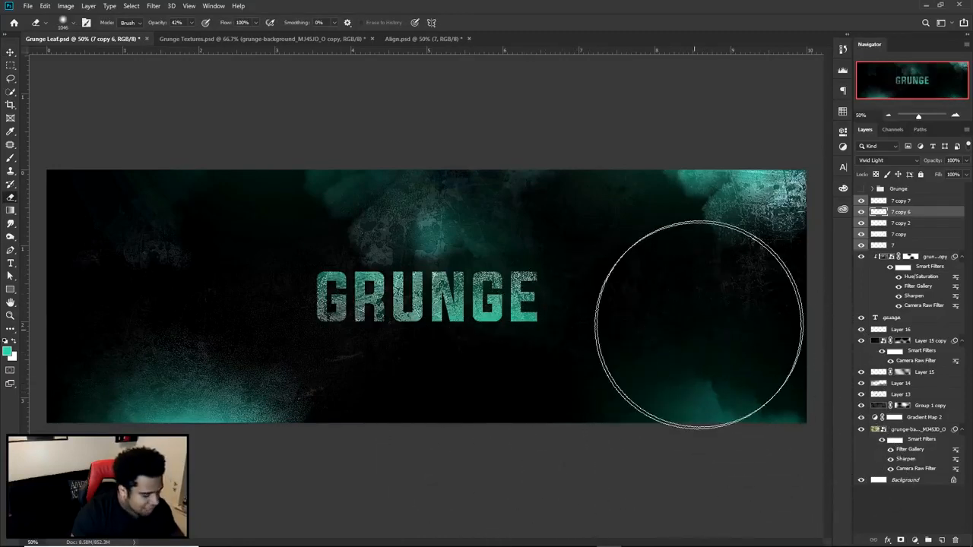
left_click(747, 215, "ctrl")
left_click_drag(679, 187, 627, 198)
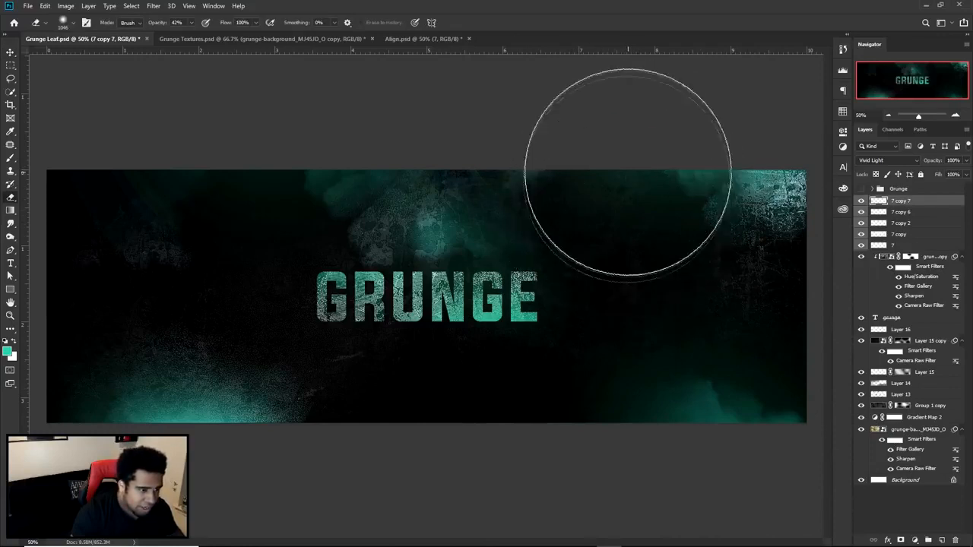
key("v")
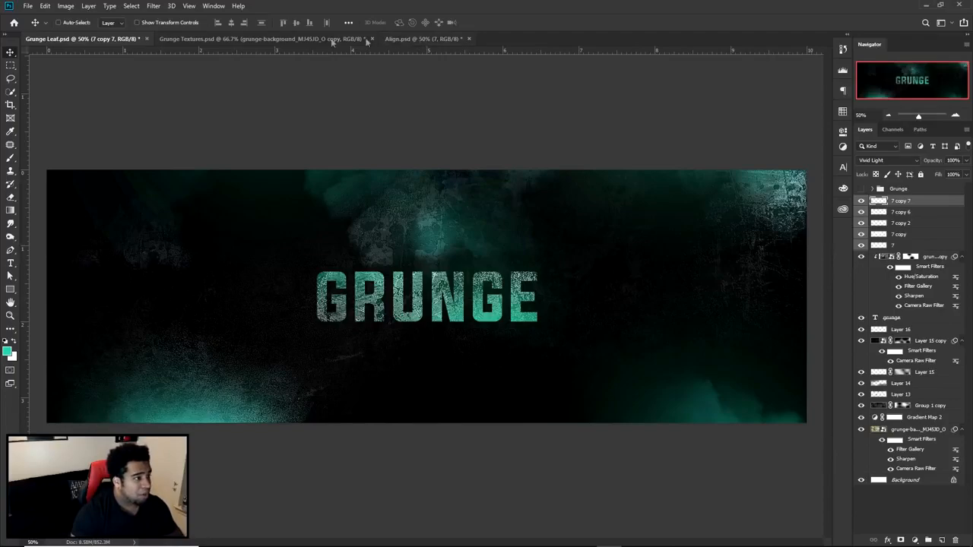
- Copy the green leaf branch from Grunge Textures.psd into Grunge Leaf.psd and rotate it upright at the banner's right end
left_click(355, 39)
left_click(887, 205)
left_click_drag(654, 203, 648, 323)
key("ctrl+t")
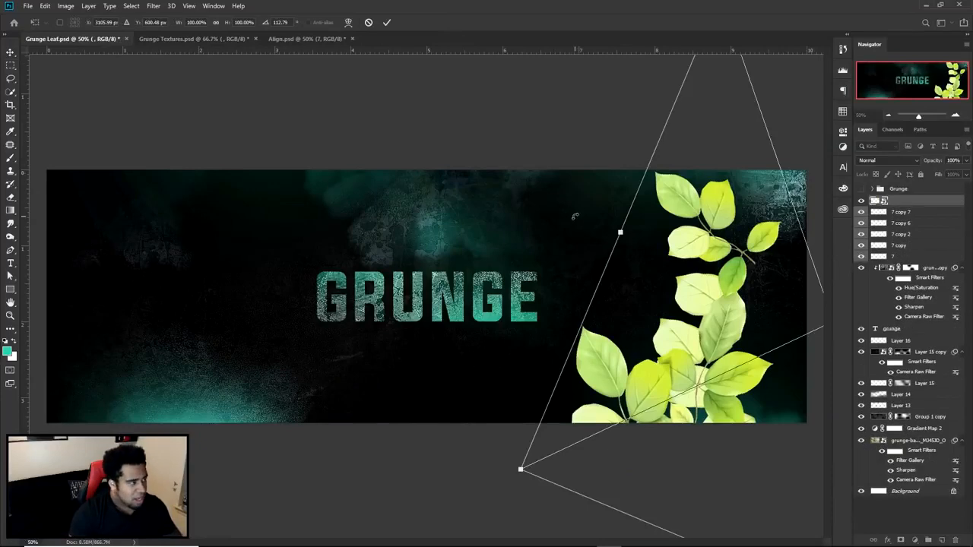
left_click_drag(578, 219, 607, 181)
key("Return")
- Rotate the leaf branch further and tuck it into the banner's lower-right corner
left_click_drag(682, 261, 788, 350)
key("ctrl+t")
left_click_drag(654, 234, 686, 193)
key("Return")
left_click_drag(779, 351, 772, 365)
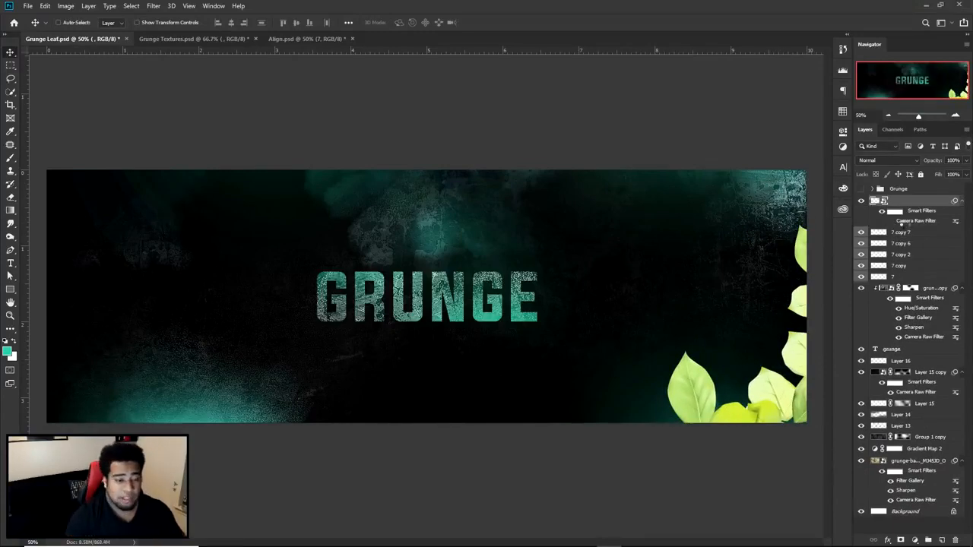
- Open the leaf layer's Camera Raw Filter and show the leaves in a side-by-side before/after view
double_click(912, 220)
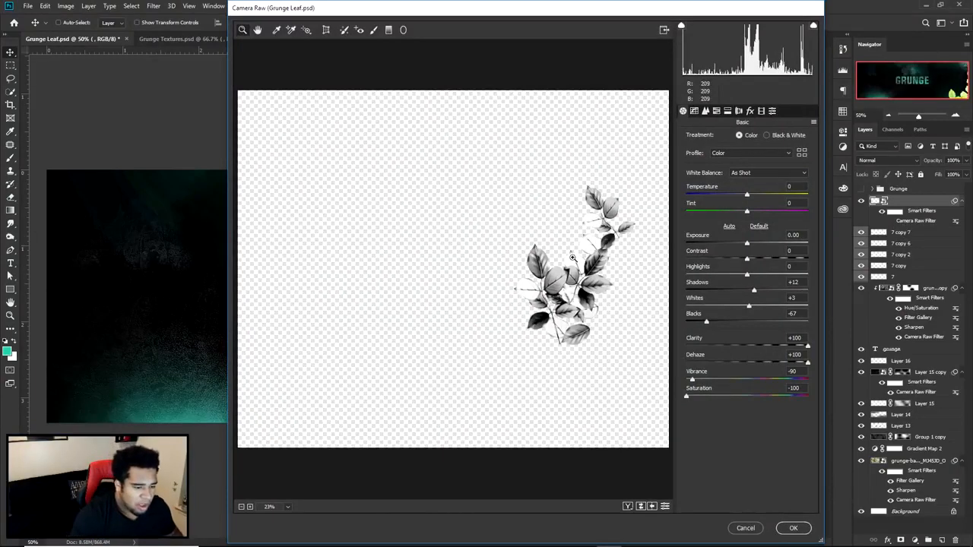
left_click(552, 230)
left_click(556, 286)
key("q")
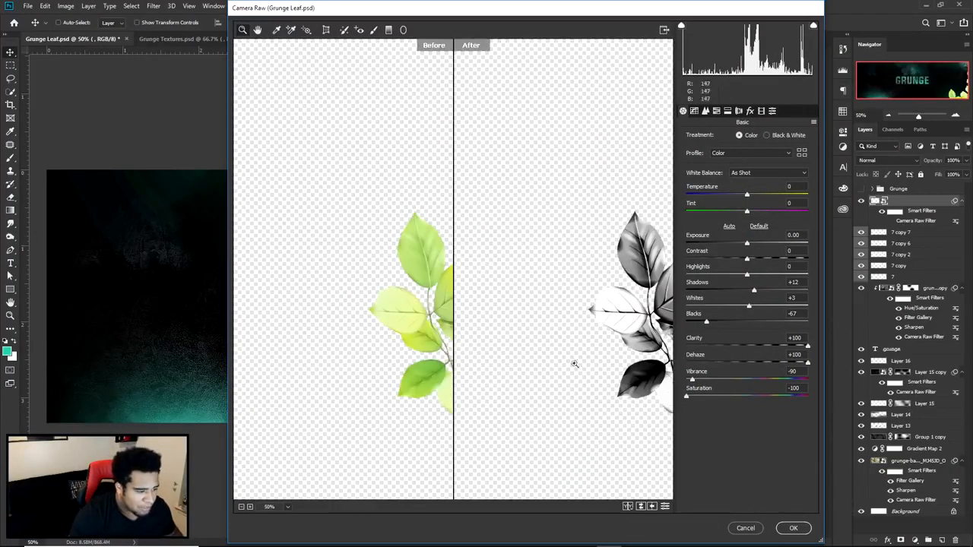
left_click_drag(628, 316, 586, 314)
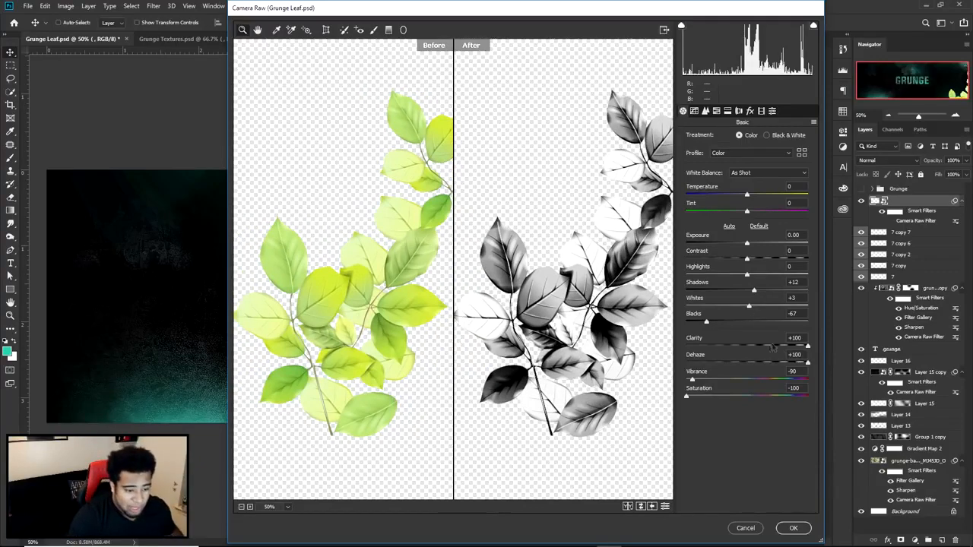
- Set the leaves' Dehaze to +6 and Clarity to +100, checking the leaf detail up close
left_click(750, 359)
left_click(749, 345)
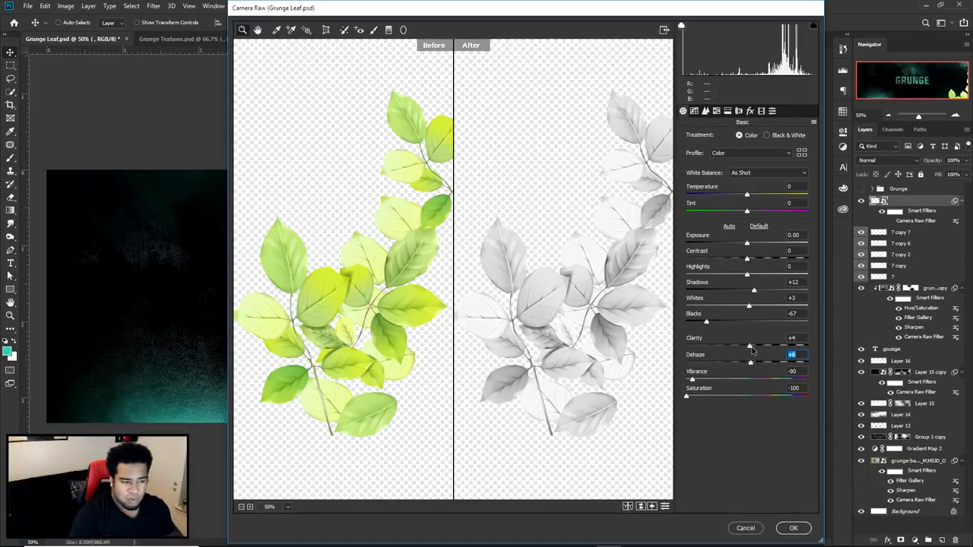
left_click_drag(751, 349, 840, 354)
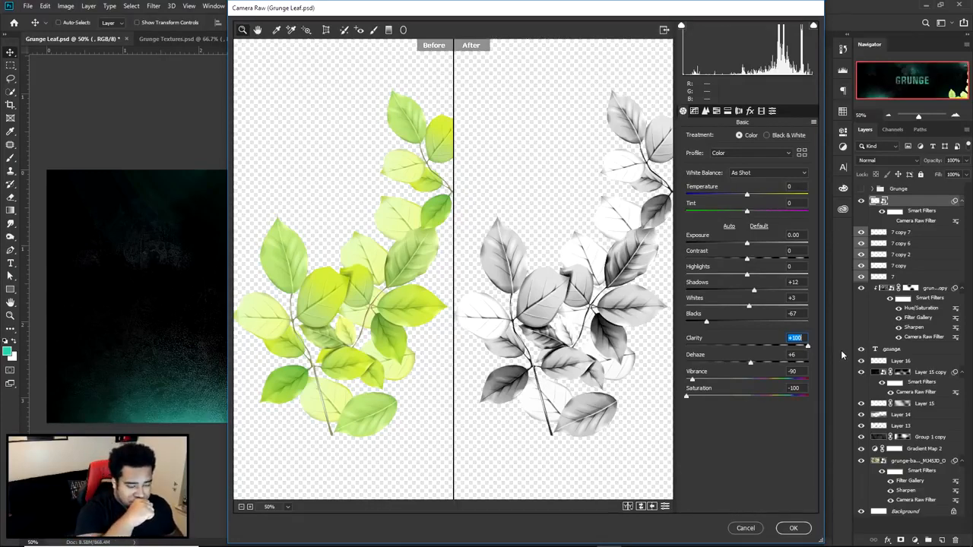
left_click_drag(761, 347, 817, 342)
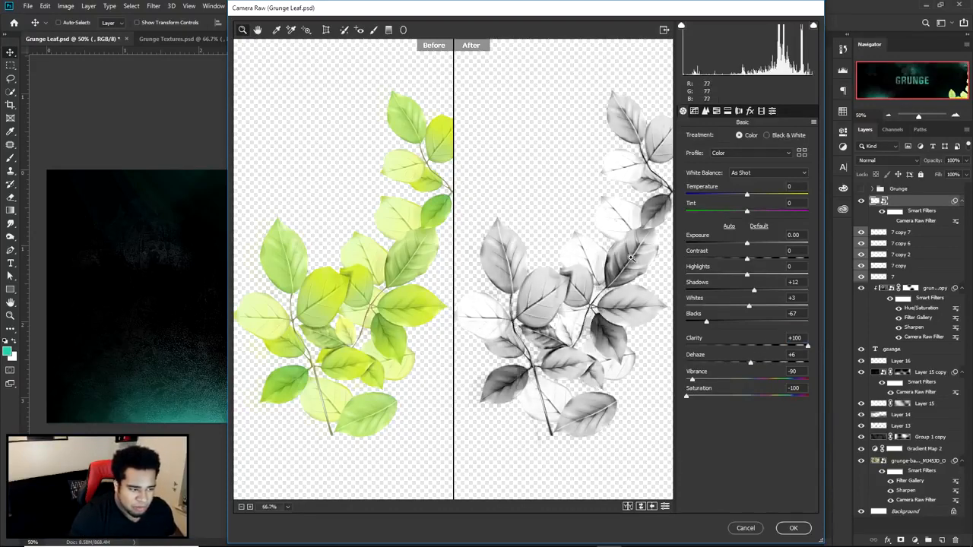
left_click(502, 265)
left_click_drag(477, 276, 605, 285)
scroll(604, 285, "down", 2)
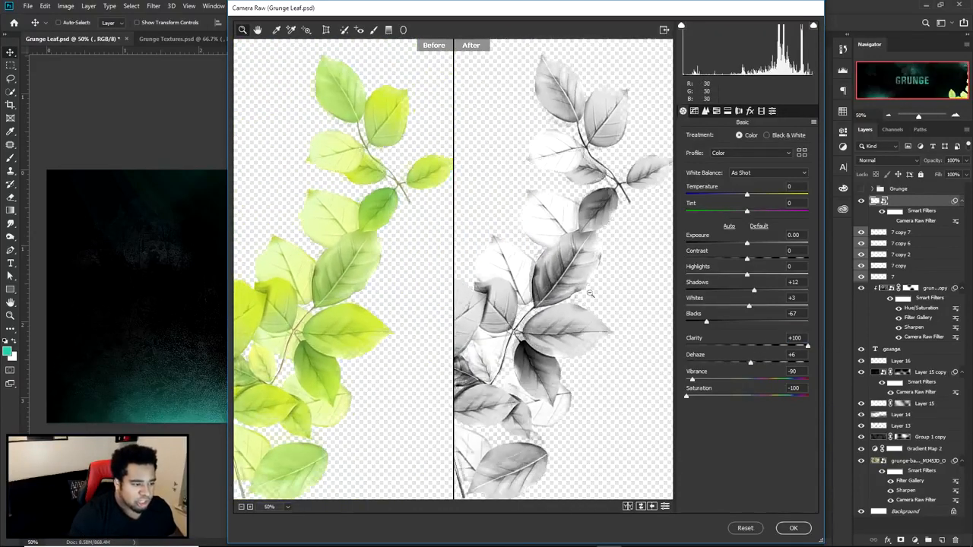
left_click_drag(532, 425, 656, 307)
mouse_move(754, 364)
left_mouse_down()
mouse_move(770, 364)
mouse_move(751, 363)
left_mouse_up()
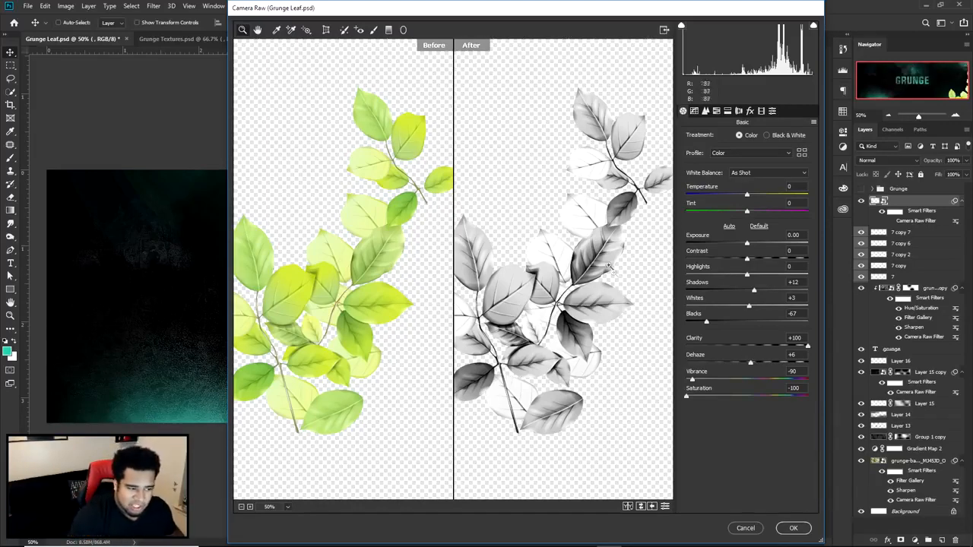
- Set the leaves' Vibrance to -100 and Blacks to -61
left_click_drag(691, 378, 651, 375)
key("Tab")
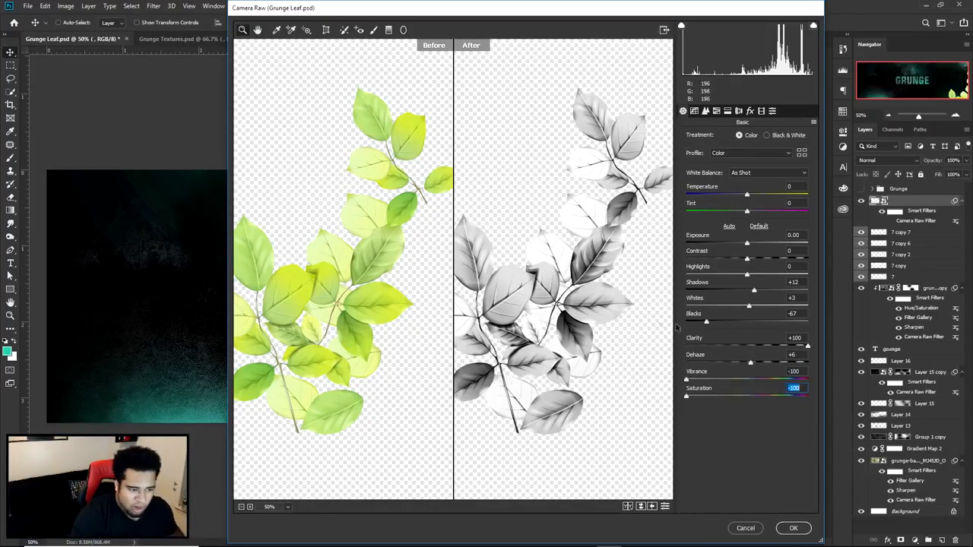
left_click_drag(706, 322, 748, 324)
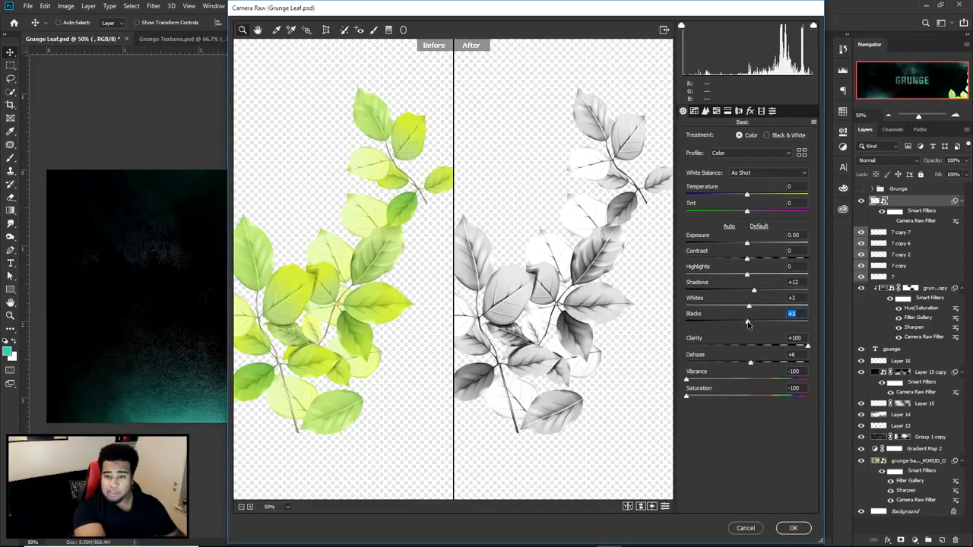
left_click_drag(747, 324, 709, 322)
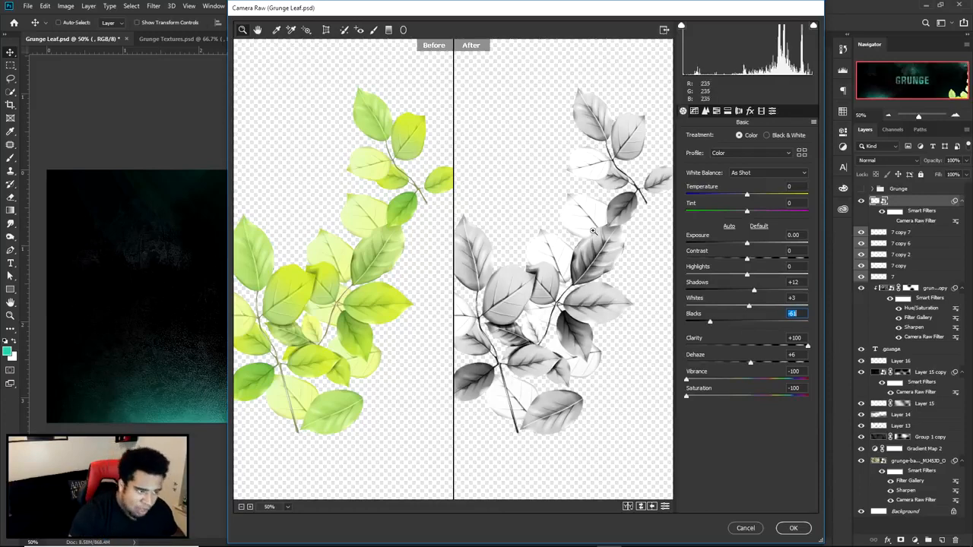
- Apply the leaves' Camera Raw adjustments, then duplicate the leaf branch and rotate the copy
left_click(794, 529)
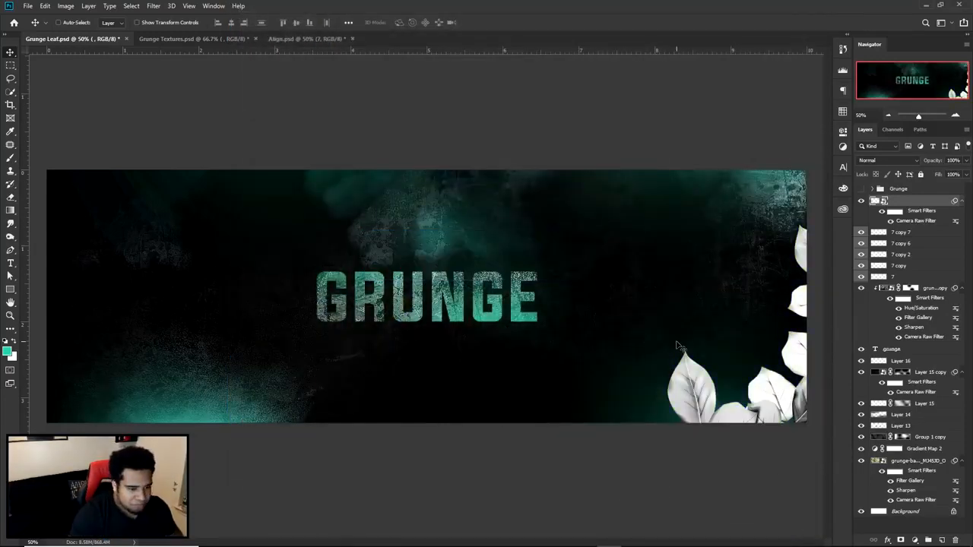
left_click_drag(762, 374, 619, 216, "alt")
key("ctrl+t")
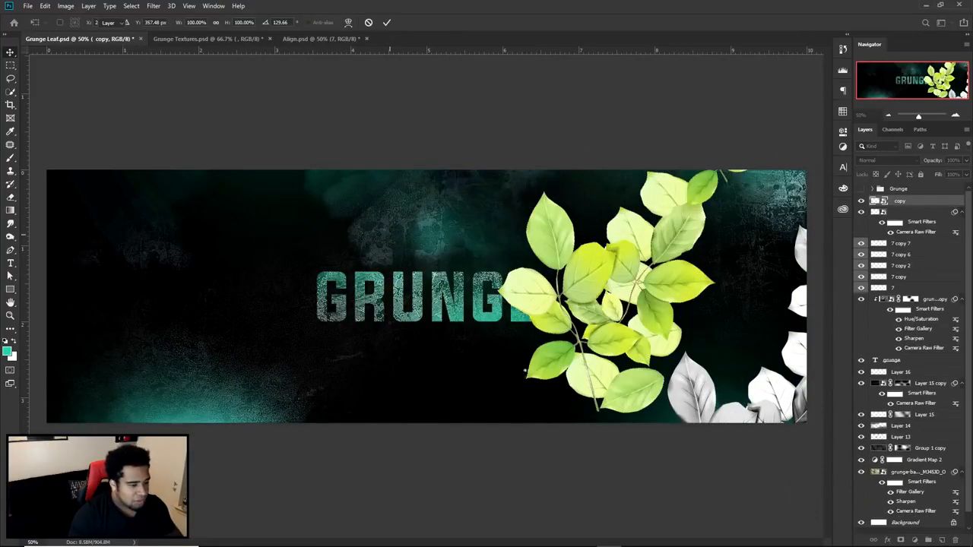
left_click_drag(435, 313, 809, 305)
key("Return")
- Add two more rotated leaf branch copies so leaves also frame the banner's top edge and upper-left corner
left_click_drag(773, 374, 527, 132)
left_click_drag(612, 197, 630, 164)
key("ctrl+t")
key("Return")
left_click_drag(674, 195, 312, 126)
left_click_drag(336, 266, 342, 259)
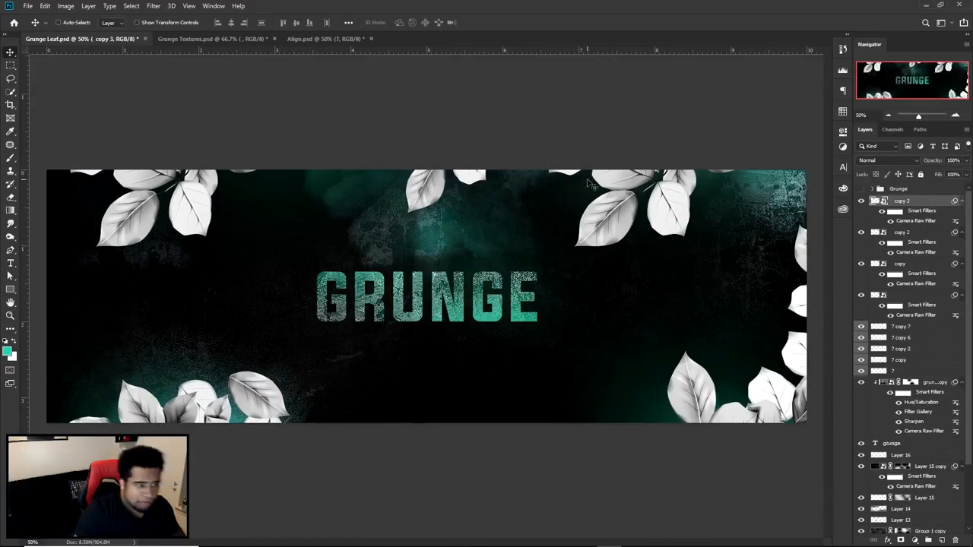
- Bring the green palm leaf from Grunge Textures.psd into Grunge Leaf.psd and position it along the banner's lower edge
left_click(203, 38)
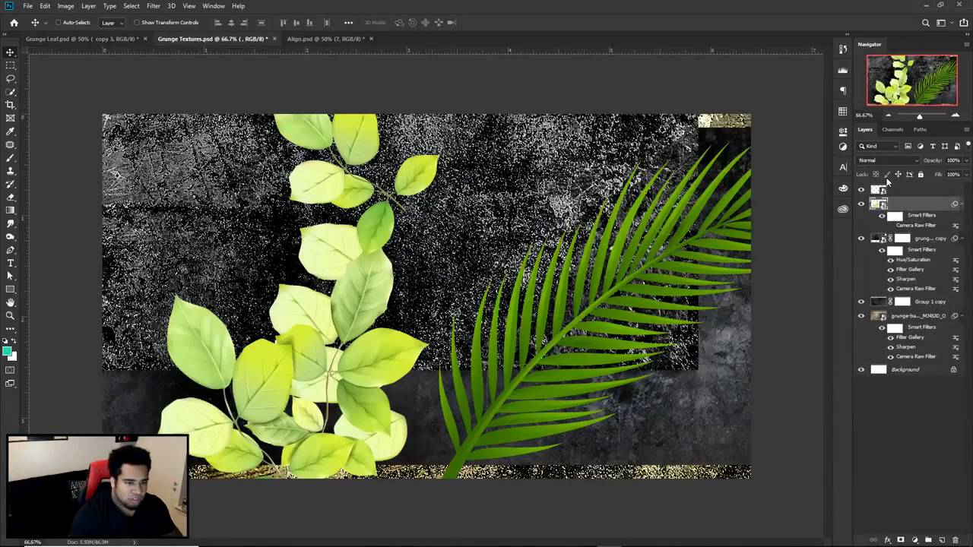
left_click(126, 38)
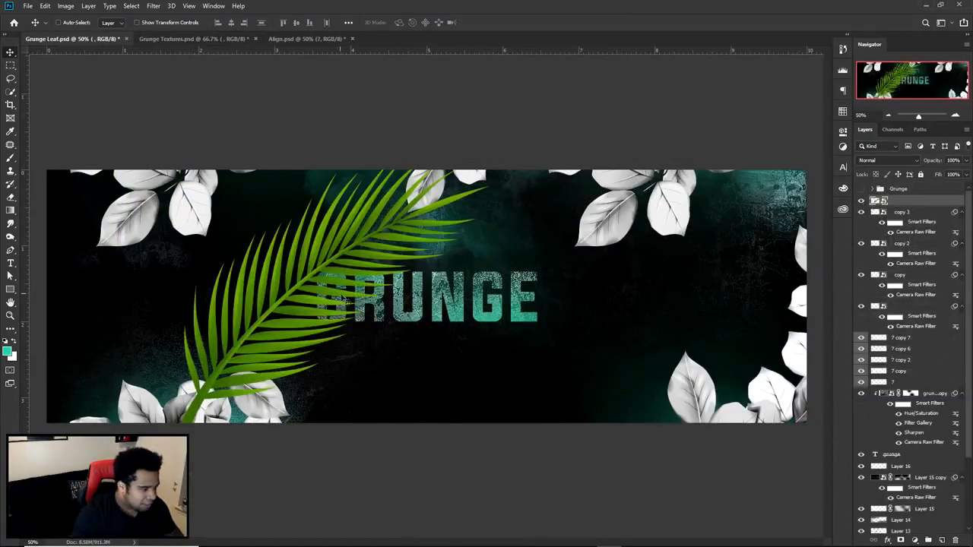
left_click_drag(534, 221, 620, 255)
key("Return")
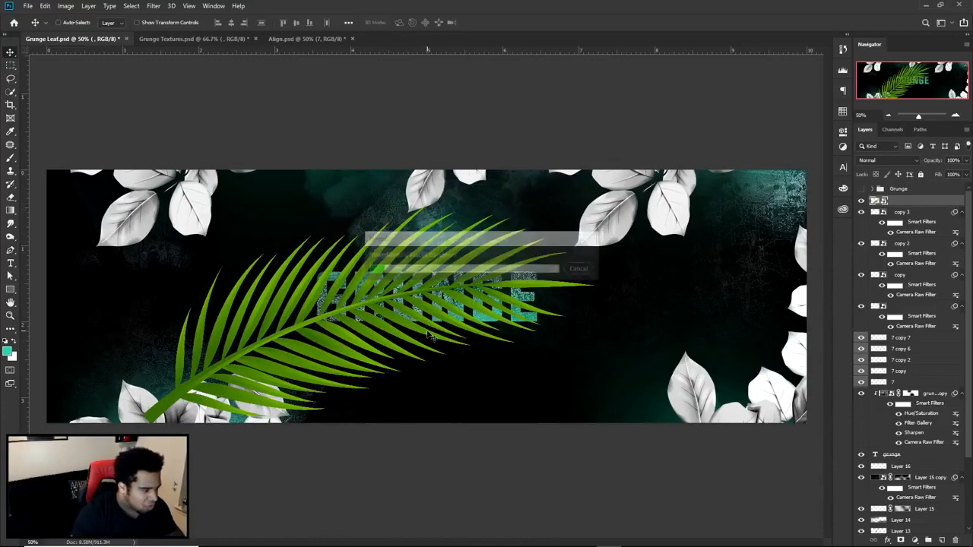
left_click_drag(408, 288, 417, 364)
- Open the palm leaf's Camera Raw Filter, set Clarity to +100, Vibrance and Saturation to -100, and show before/after views
left_click(152, 6)
left_click(167, 68)
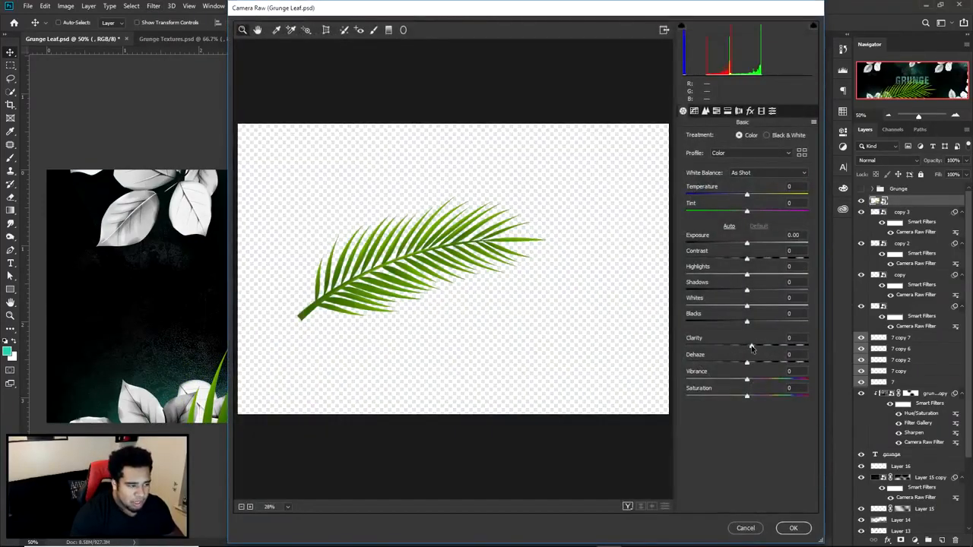
left_click_drag(752, 348, 807, 346)
left_click_drag(747, 379, 636, 390)
left_click(422, 260)
left_click(627, 507)
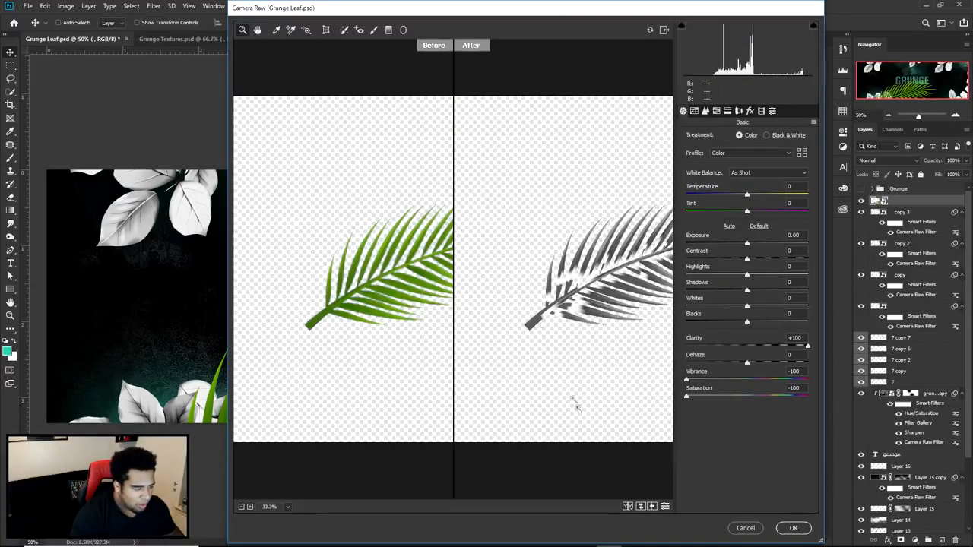
- Lower the palm leaf's Clarity to +71 while inspecting its fronds up close
left_click(541, 287)
left_click(627, 282)
left_click_drag(628, 282, 595, 337)
mouse_move(807, 346)
left_mouse_down()
mouse_move(743, 348)
mouse_move(791, 348)
left_mouse_up()
left_click_drag(636, 316, 675, 348)
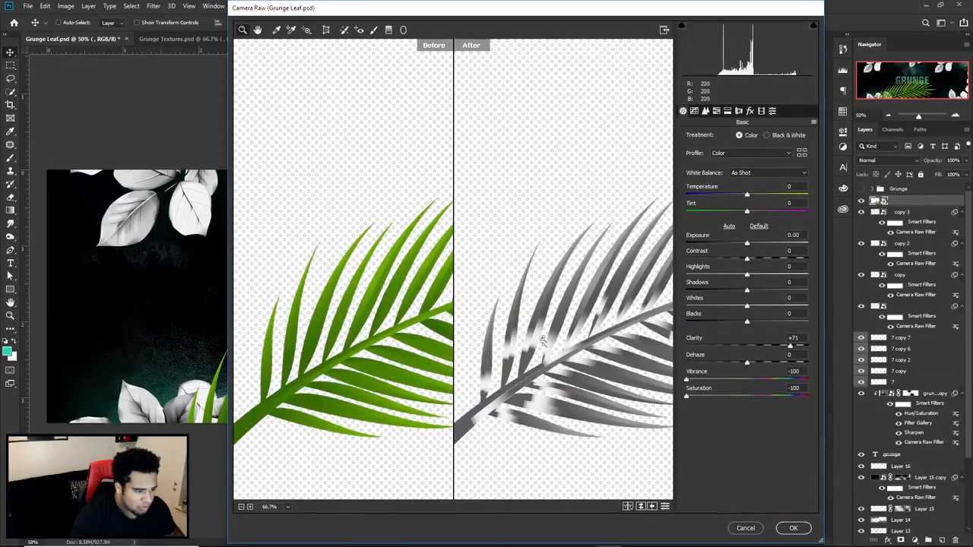
- Set the palm leaf's Whites to -14, Blacks to +48 and Dehaze to +16, checking the fronds
left_click_drag(746, 306, 776, 324)
mouse_move(748, 362)
left_mouse_down()
mouse_move(769, 364)
mouse_move(757, 365)
left_mouse_up()
key("space")
left_click_drag(627, 358, 402, 402)
left_click_drag(565, 388, 616, 323)
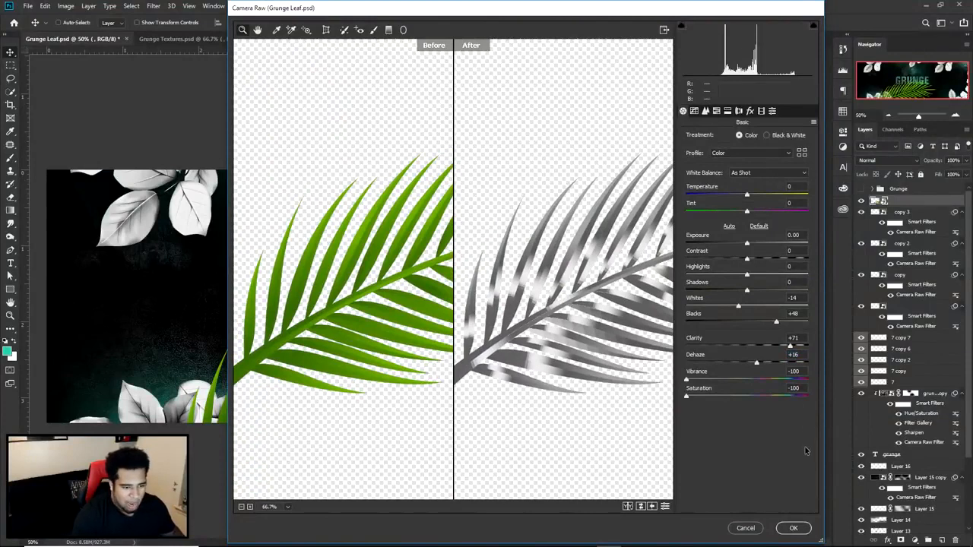
- Go over the palm leaf's Camera Raw values and round Clarity to +70 and Dehaze to +15
left_click_drag(805, 336, 715, 338)
left_click_drag(806, 354, 563, 355)
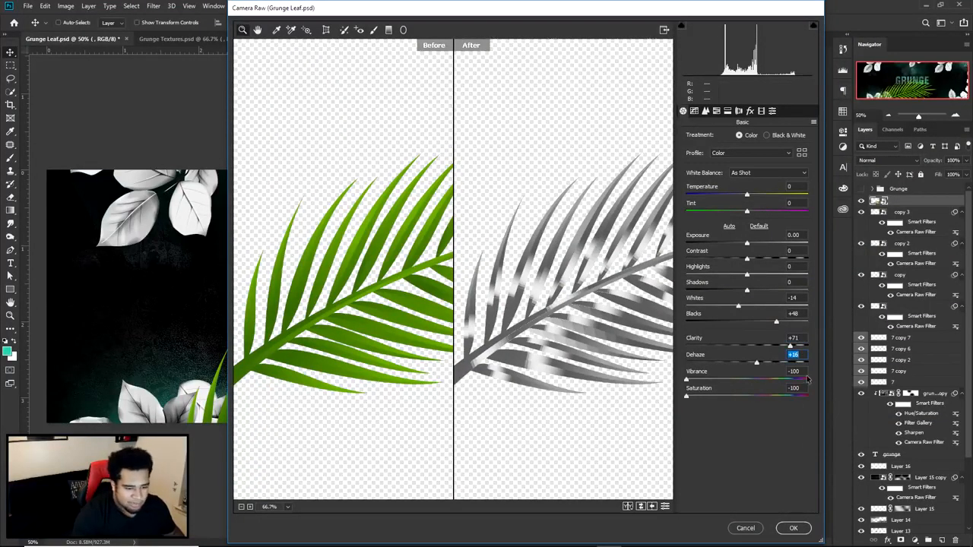
left_click_drag(806, 372, 708, 381)
left_click_drag(807, 390, 705, 395)
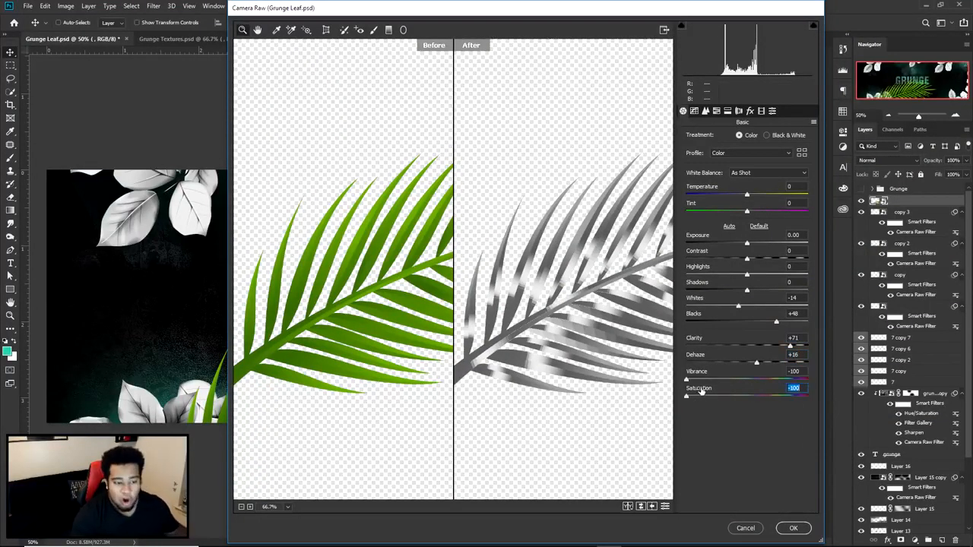
left_click(793, 337)
type("7015")
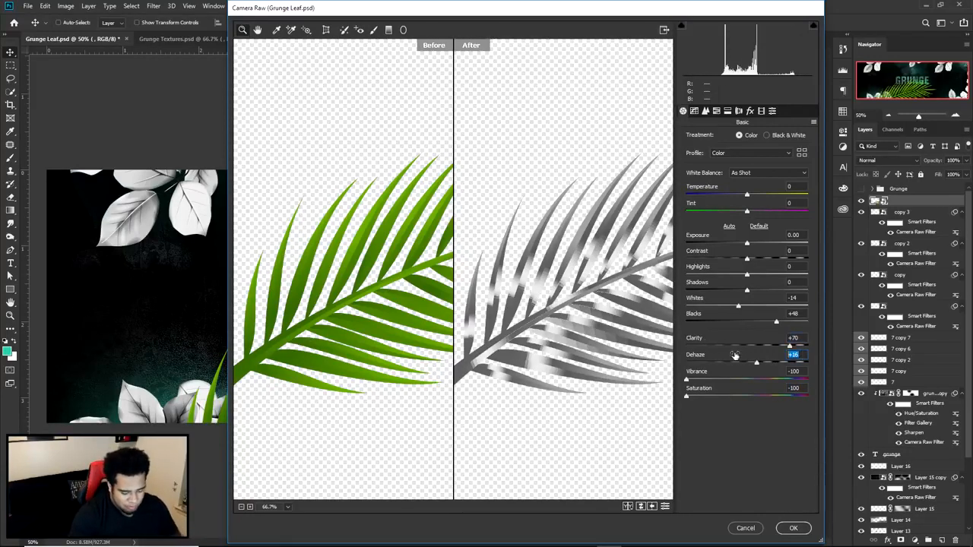
- Set the palm leaf's Whites to -15 and Blacks to +45, and apply the filter
left_click(794, 298)
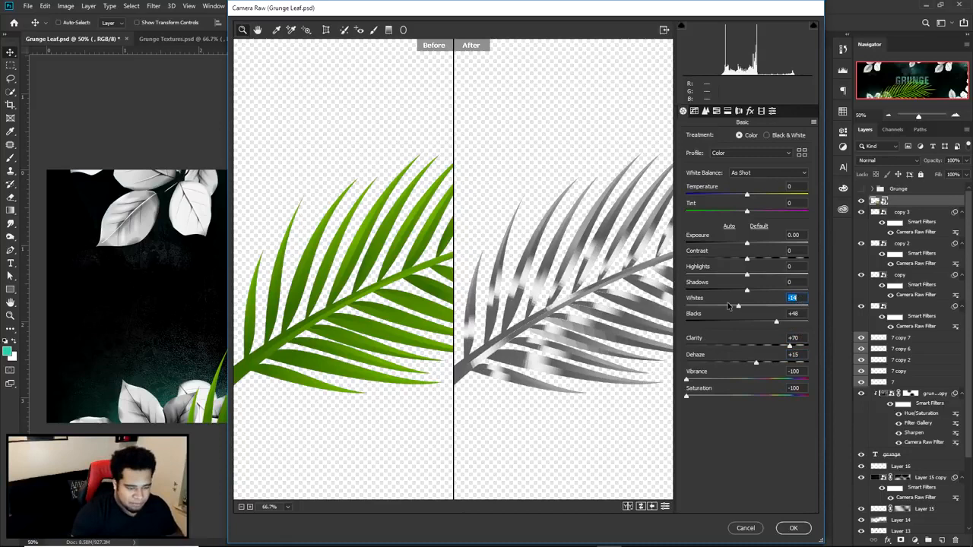
type("-15")
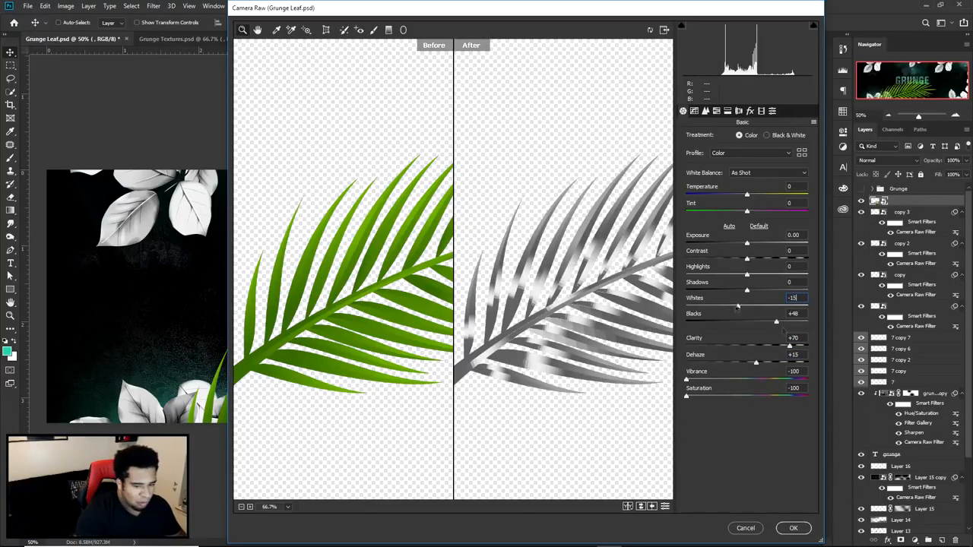
type("40")
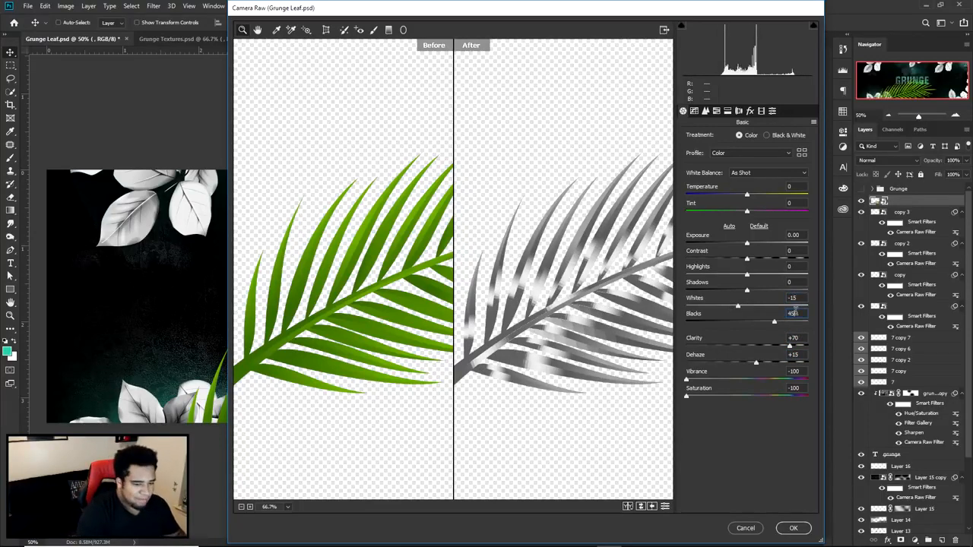
left_click(793, 527)
- Rotate the palm leaf slightly and settle it along the banner's bottom edge beneath the GRUNGE text
left_click_drag(490, 351, 489, 371)
key("ctrl+t")
left_click_drag(624, 332, 619, 319)
left_click_drag(530, 343, 516, 353)
key("Return")
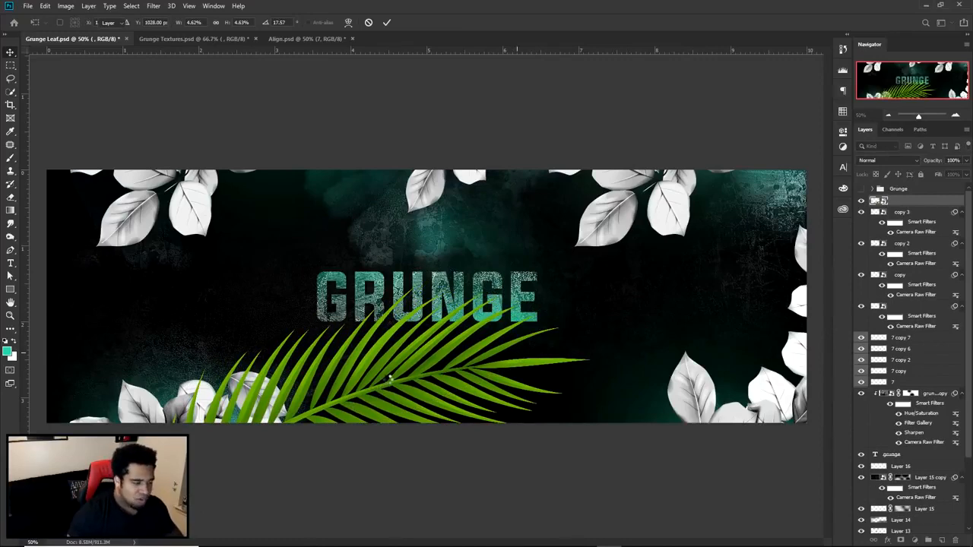
- Duplicate the palm leaf, shrink the copy, rotate it to about -159° and place it in the banner's upper-right corner
left_click_drag(371, 379, 699, 216)
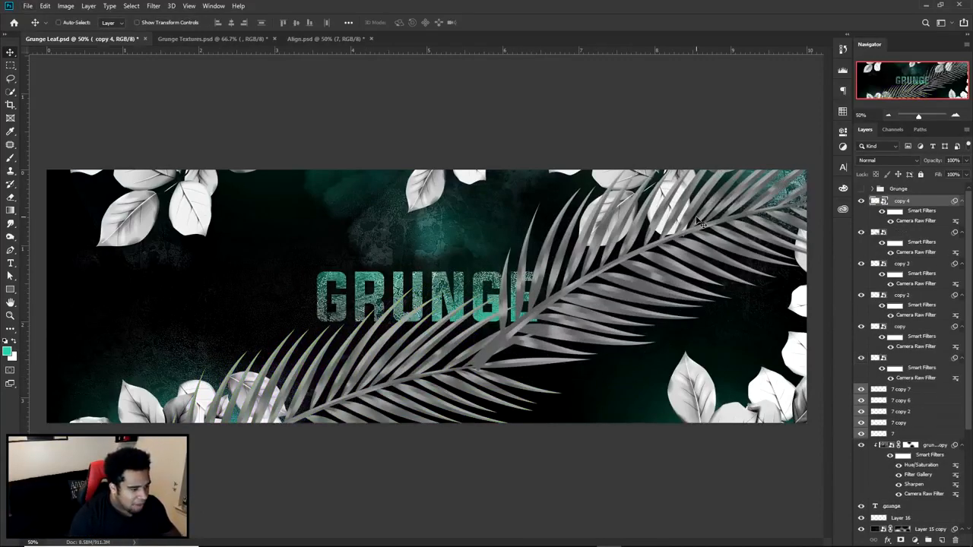
key("ctrl+t")
left_click_drag(463, 369, 576, 320)
left_click_drag(557, 261, 768, 272)
key("Return")
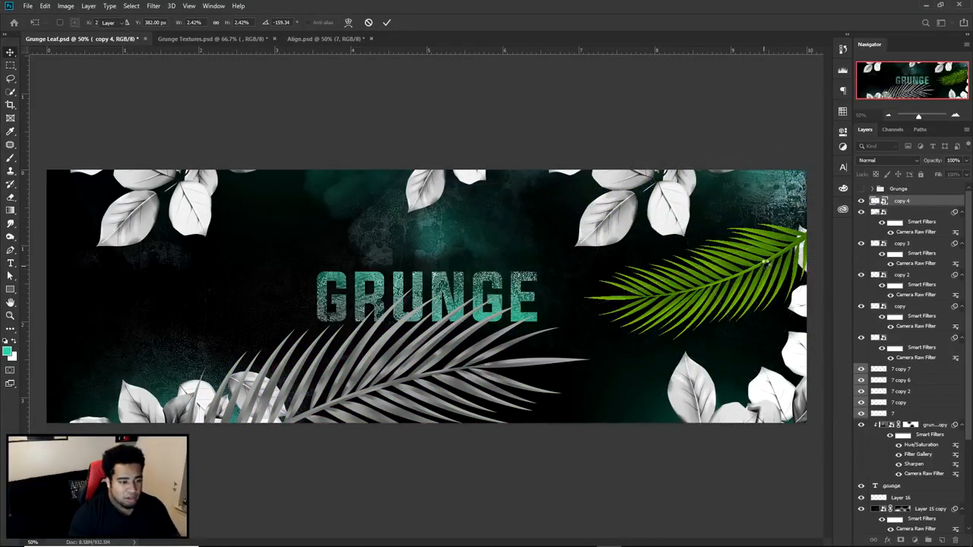
left_click_drag(763, 262, 758, 182)
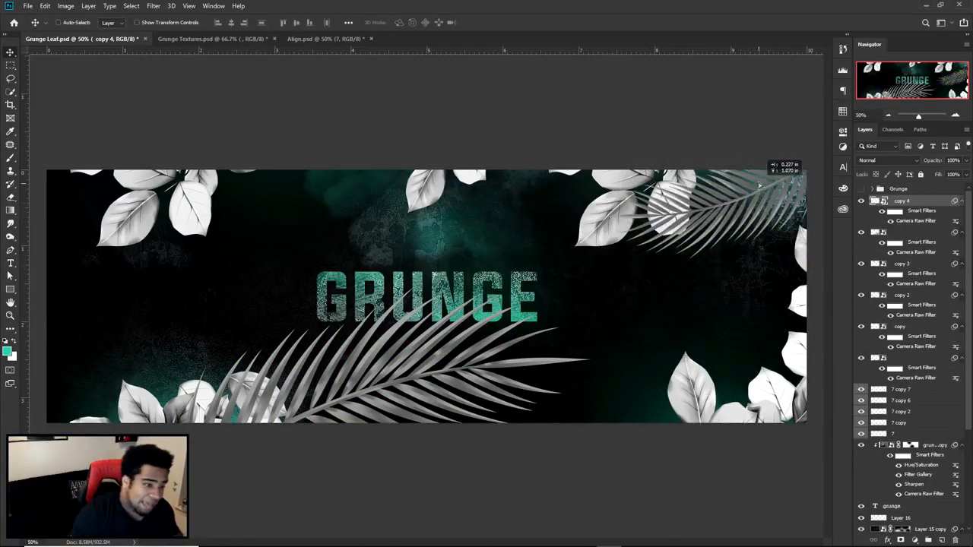
- Reopen the Camera Raw Filter of the large bottom palm leaf and raise its Whites to brighten it
left_click(901, 252)
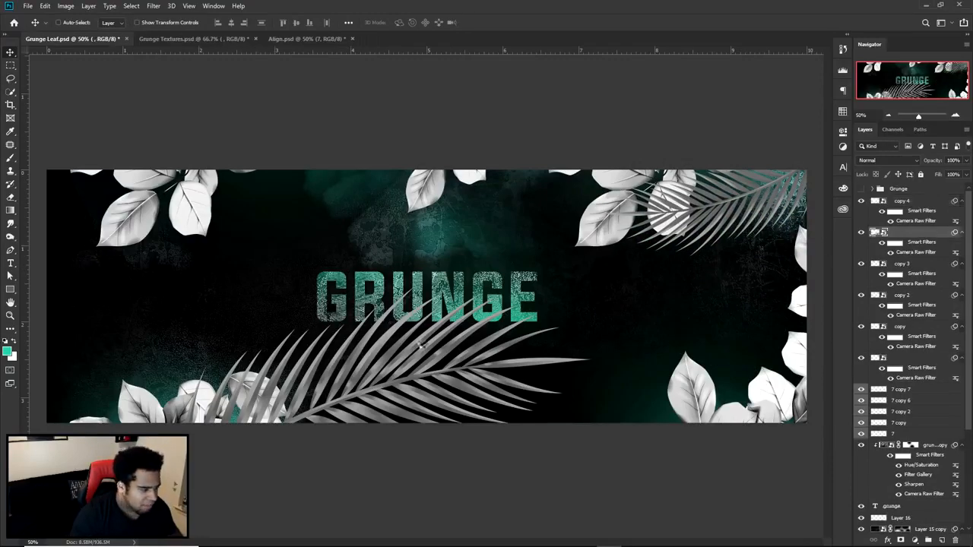
key("ctrl+shift+a")
left_click(427, 277)
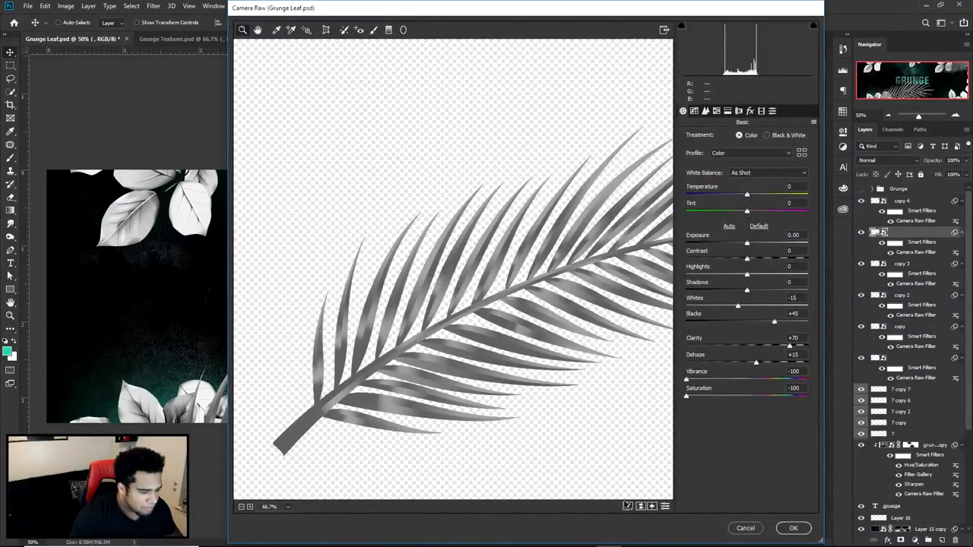
left_click(627, 505)
left_click_drag(760, 306, 779, 305)
left_click(794, 528)
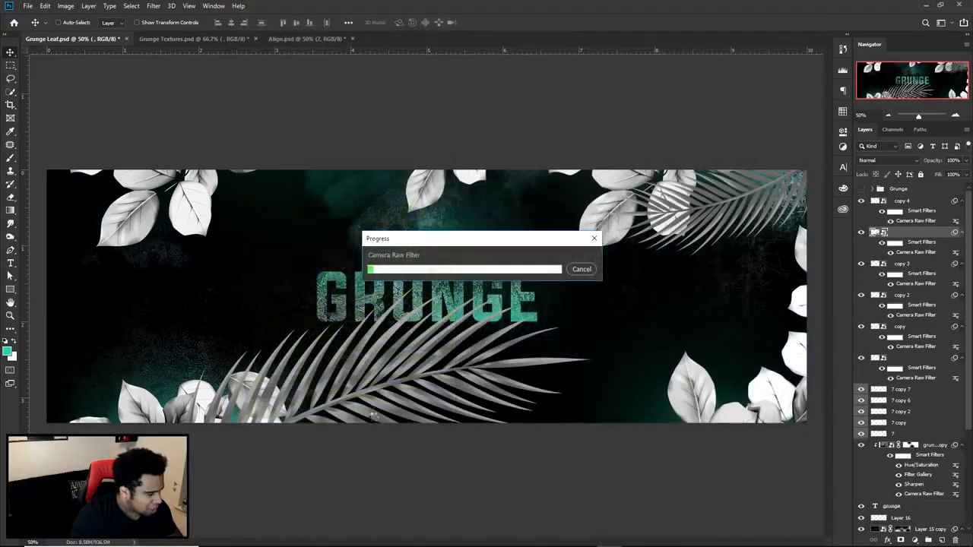
- Raise the upper-right palm copy's Camera Raw Whites to +46
double_click(916, 220)
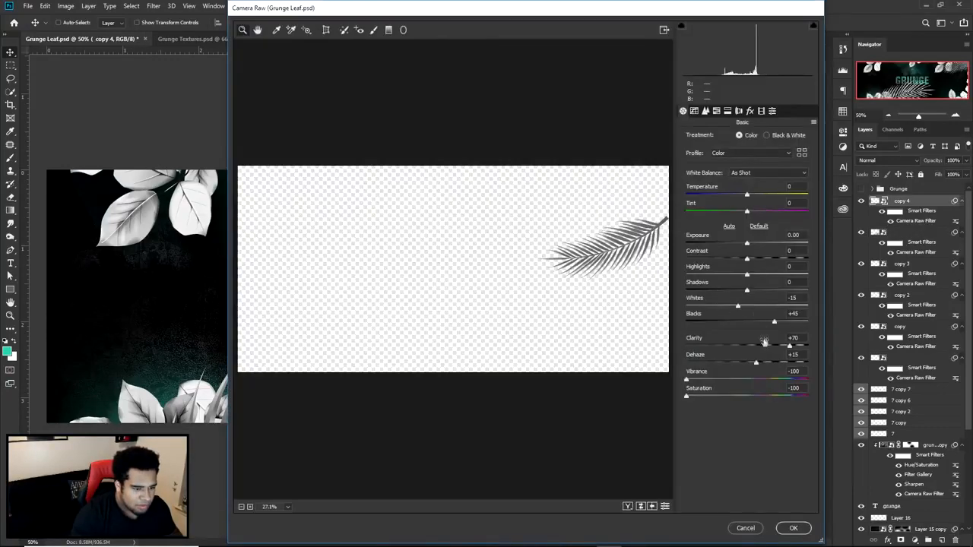
left_click_drag(754, 307, 776, 312)
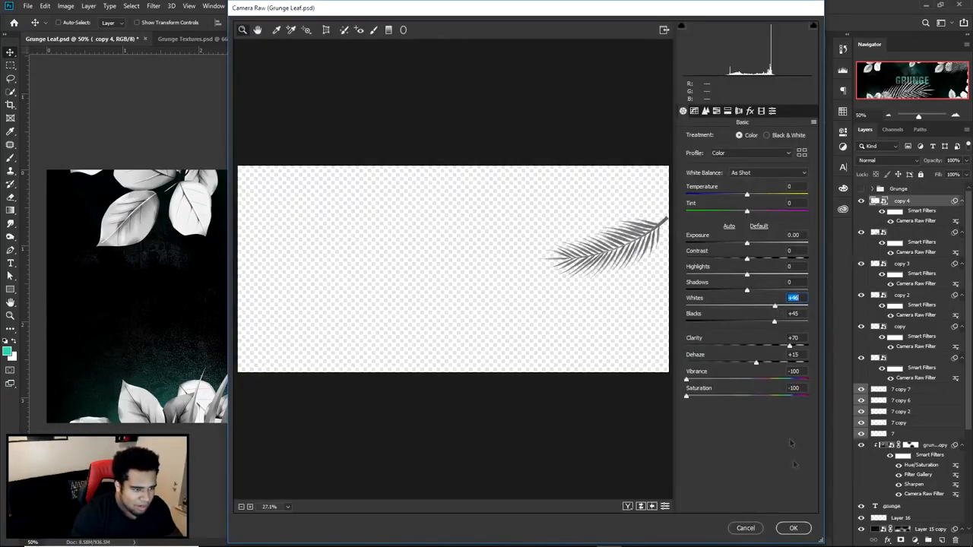
left_click(798, 525)
- Nudge the upper-right palm leaf toward the corner and warp its tip and lower edge upward
left_click_drag(752, 207, 757, 206)
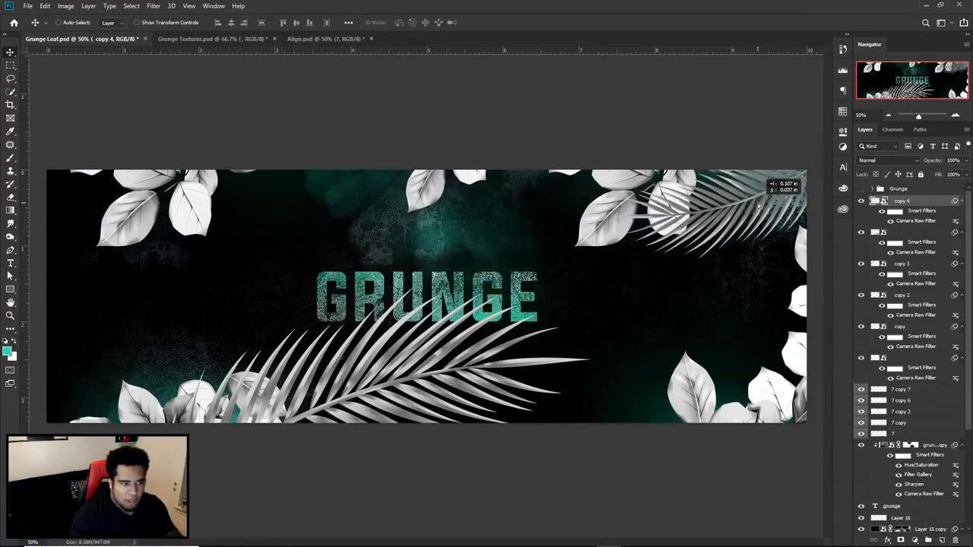
key("ctrl+t")
right_click(758, 205)
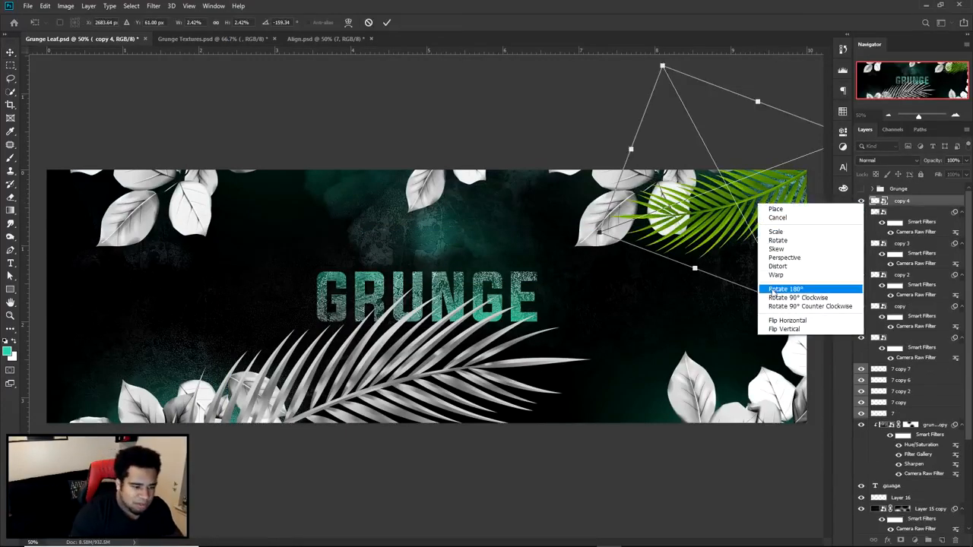
left_click(772, 289)
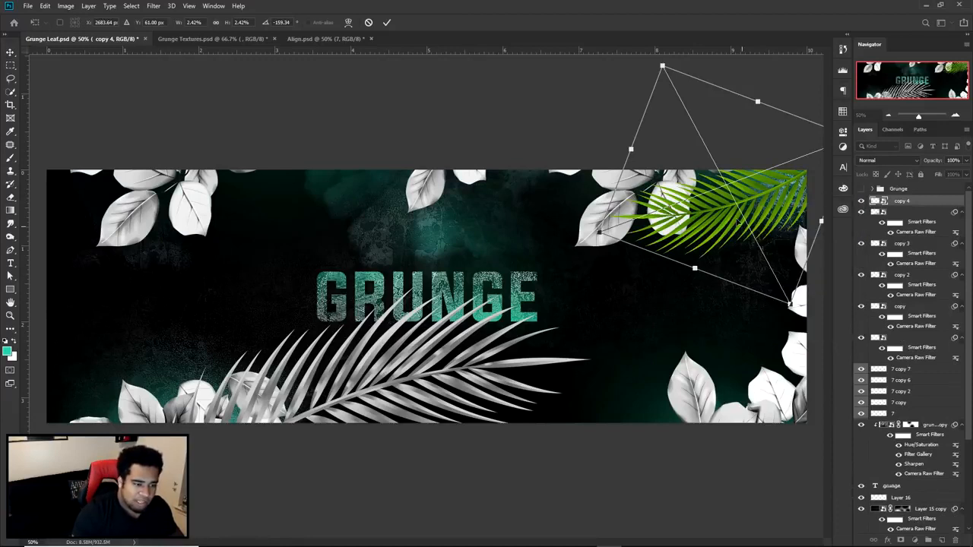
right_click(737, 222)
left_click(749, 289)
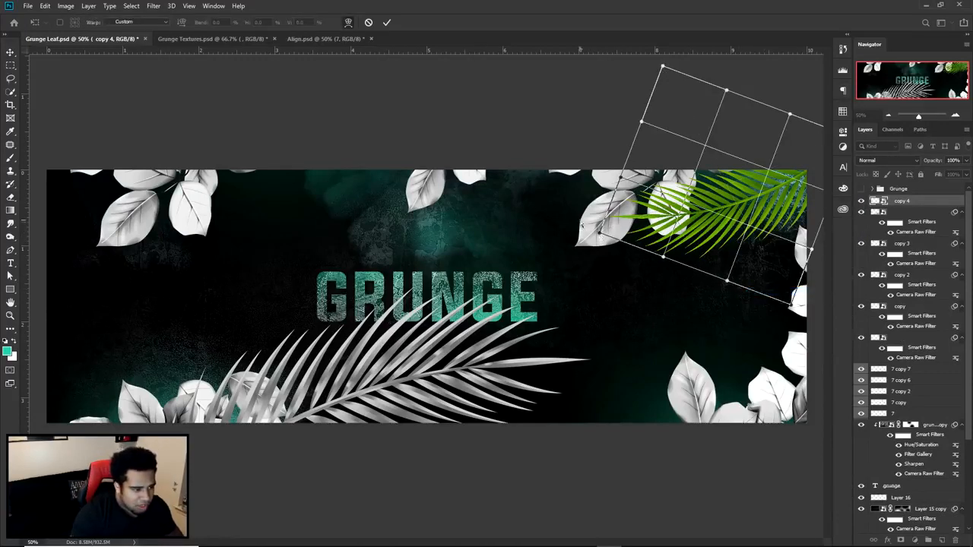
left_click_drag(600, 234, 585, 184)
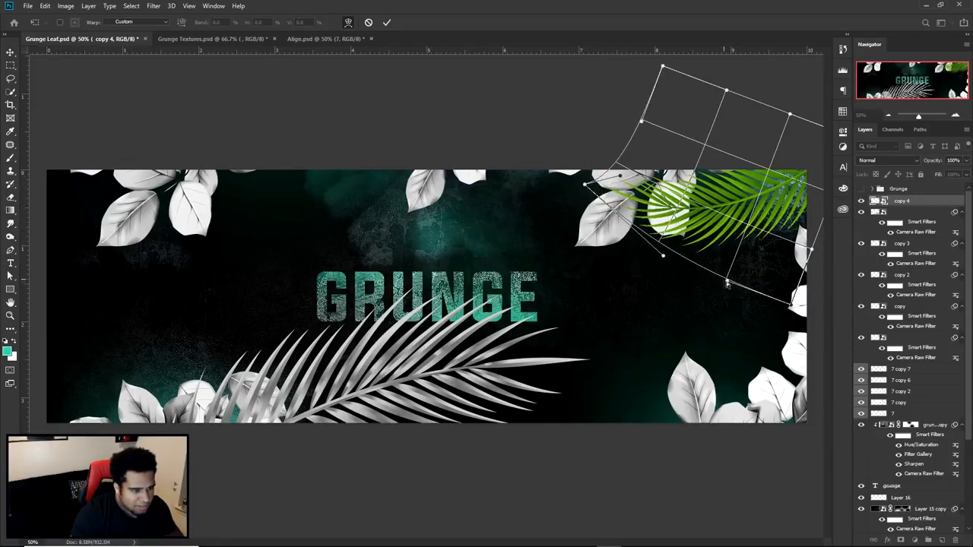
left_click_drag(727, 283, 719, 259)
key("Return")
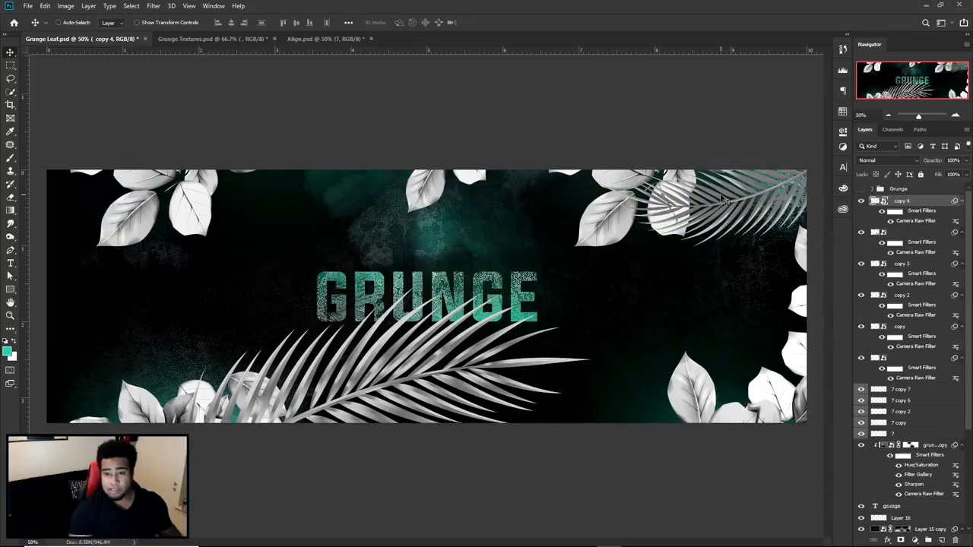
- Duplicate the upper-right palm leaf and place the copy, rotated to about -178°, in the banner's upper-left corner
left_click_drag(723, 200, 175, 196)
key("ctrl+t")
left_click_drag(351, 181, 167, 162)
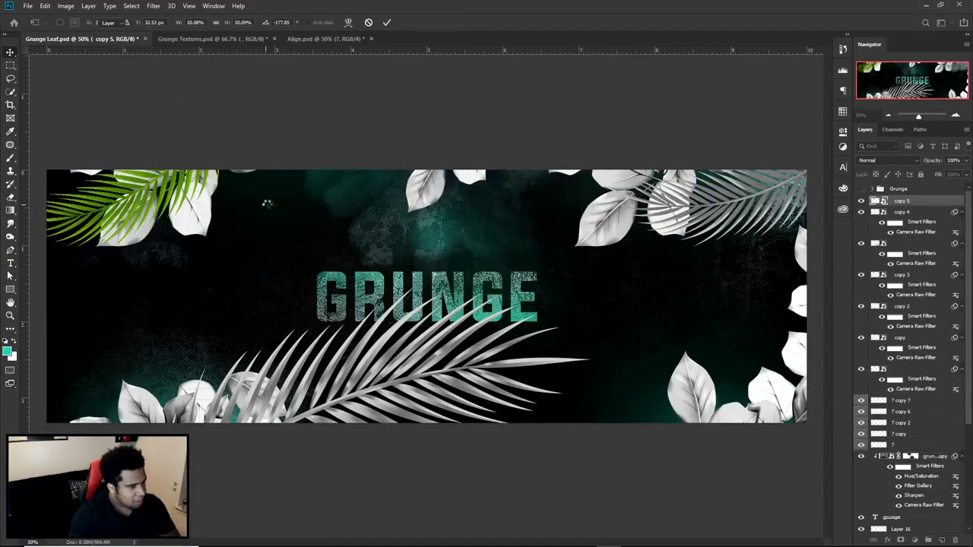
key("Return")
- Move and rotate the upper-left leaf branch so its leaves spread around the palm leaf in that corner
left_click_drag(207, 225, 269, 239)
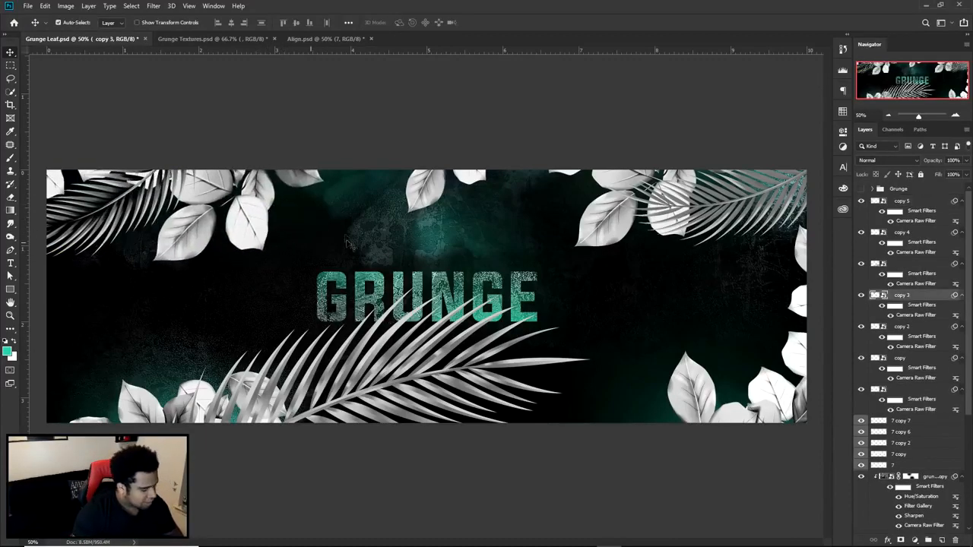
key("ctrl+t")
left_click_drag(327, 164, 226, 173)
key("Return")
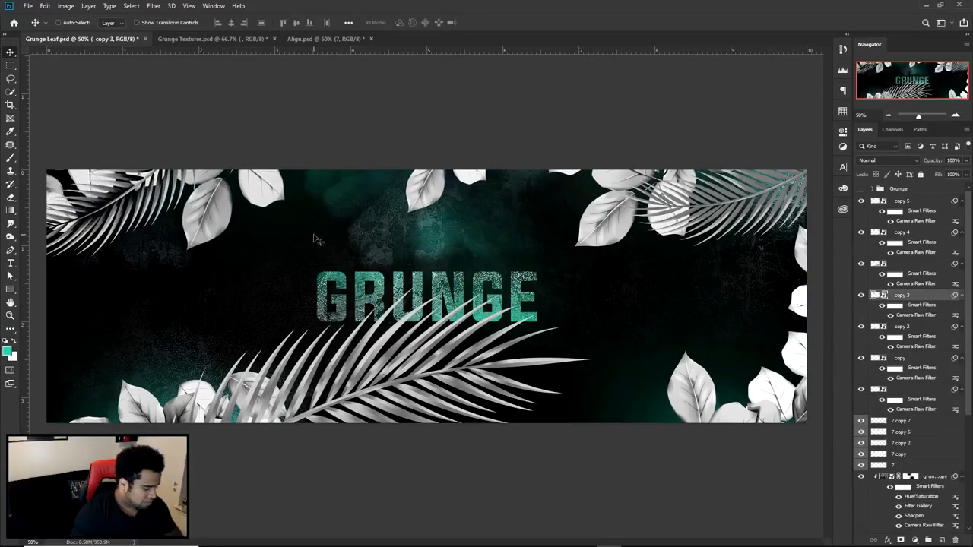
key("ctrl+t")
left_click_drag(346, 222, 268, 163)
key("Return")
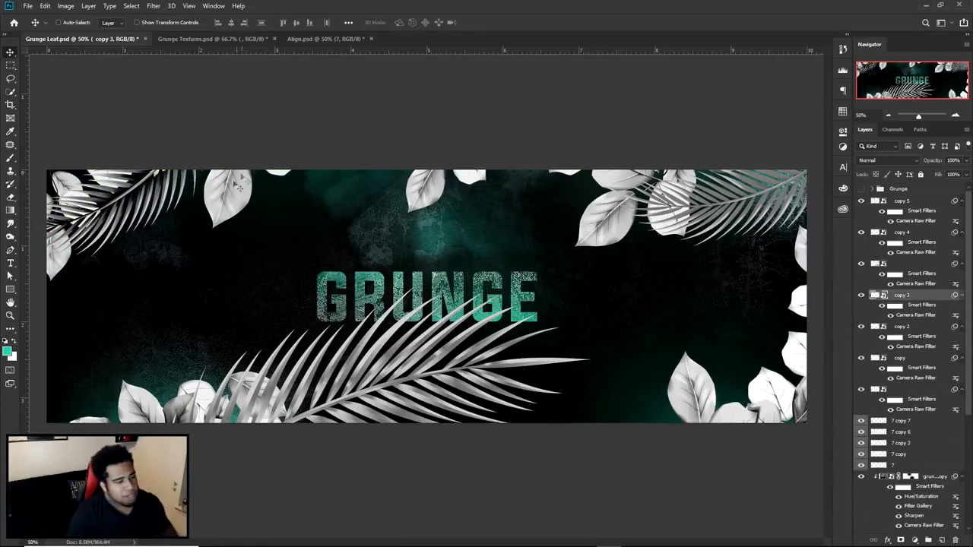
- Warp the upper-left palm leaf (copy 5) by pulling its lower inner corner outward toward the banner's centre
left_click(902, 201)
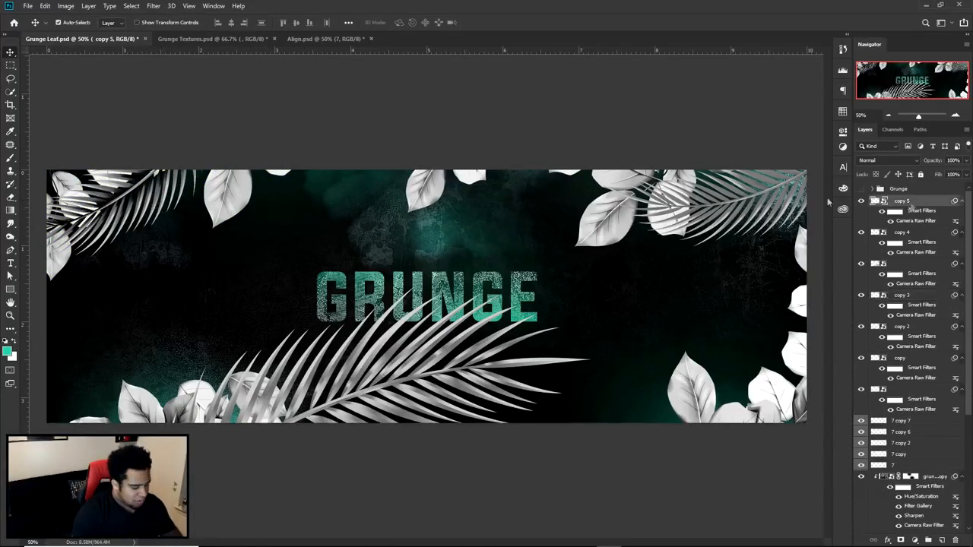
key("ctrl+t")
right_click(210, 226)
left_click(233, 300)
left_click_drag(202, 280, 349, 247)
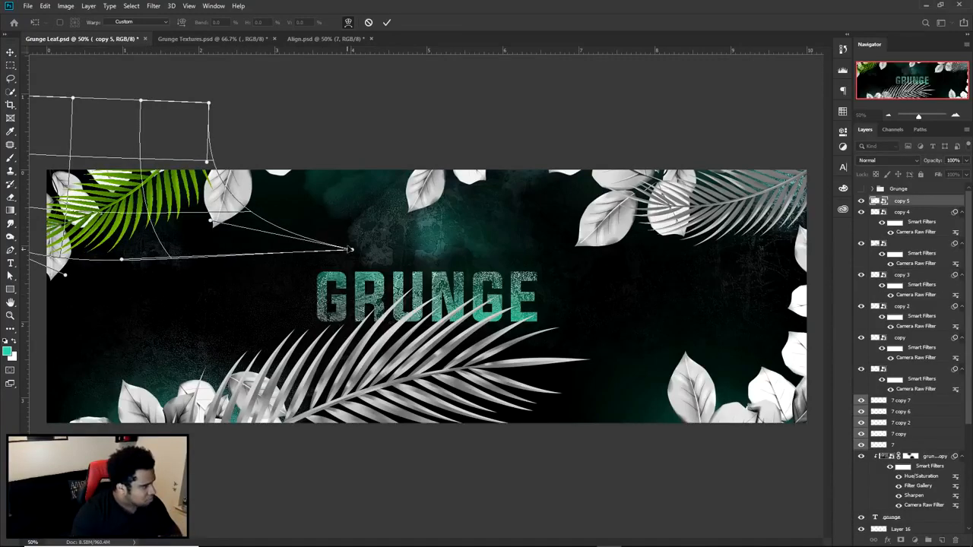
left_click(388, 23)
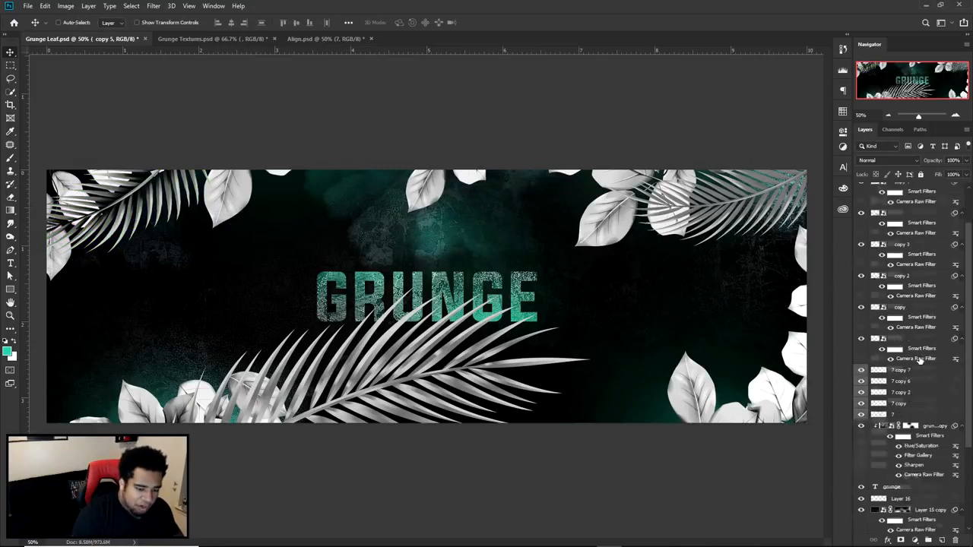
- Collapse the Smart Filters lists of the uppermost five palm leaf layers, from copy 5 down to copy 2
left_click(962, 200)
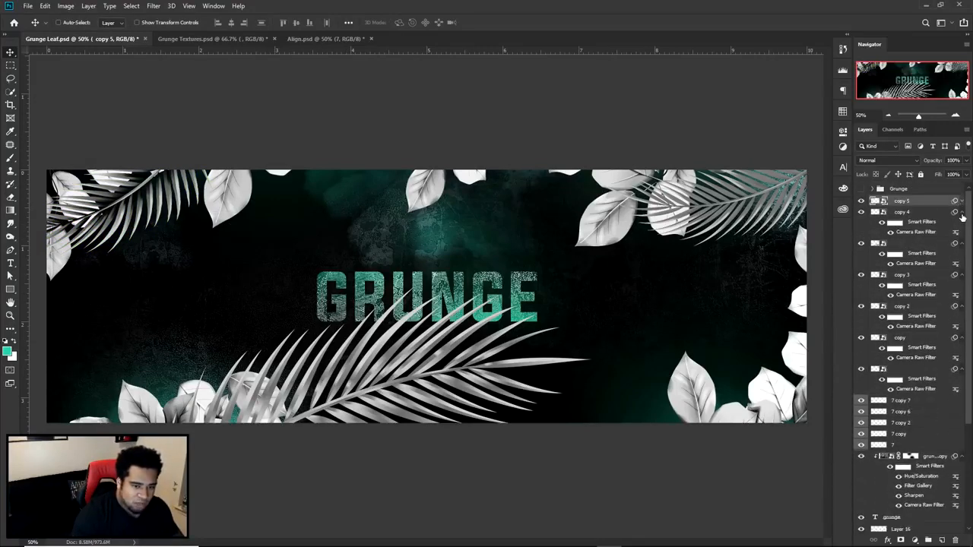
left_click(962, 212)
left_click(962, 223)
left_click(962, 234)
left_click(963, 245)
left_click(962, 257)
left_click(962, 258)
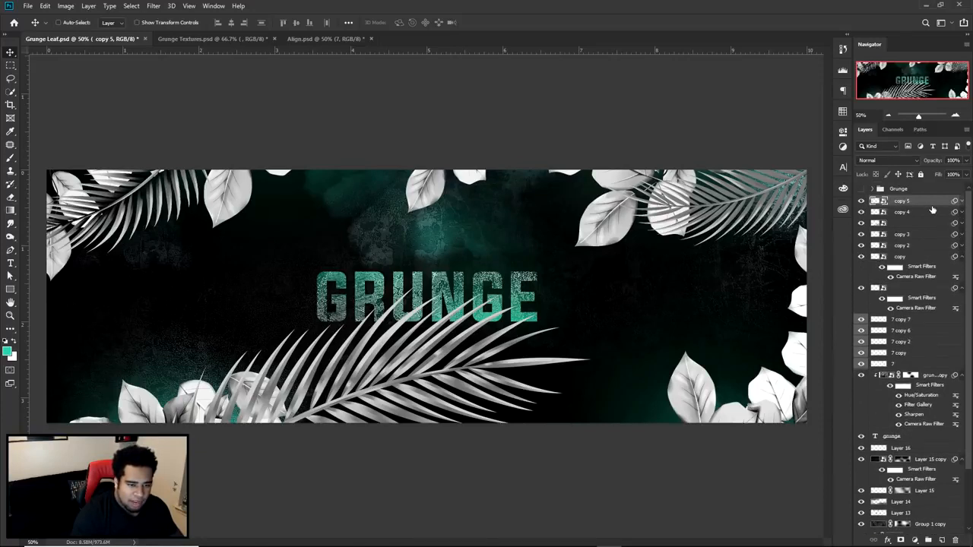
- Select all banner layers from copy 5 down to Background and duplicate them
scroll(942, 471, "down", 3)
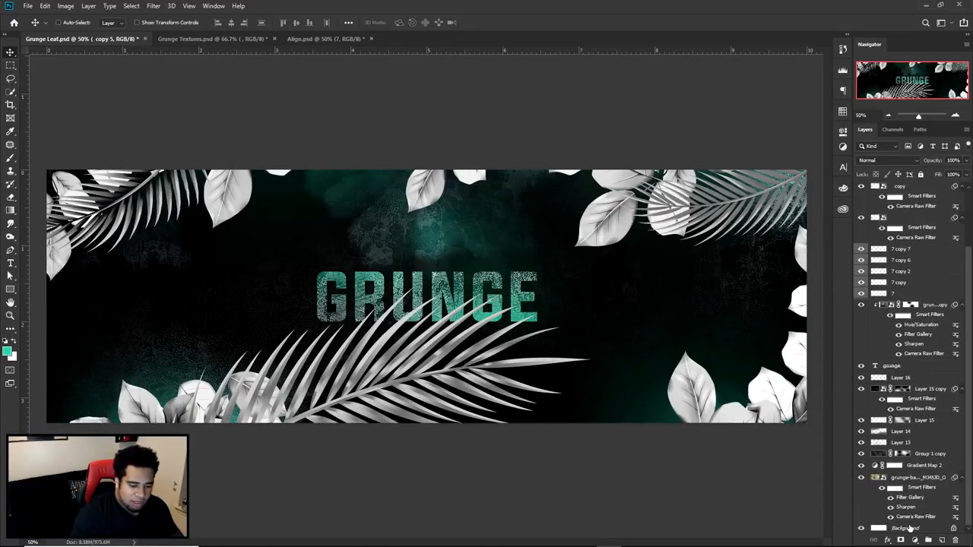
left_click(911, 527, "shift")
key("ctrl+j")
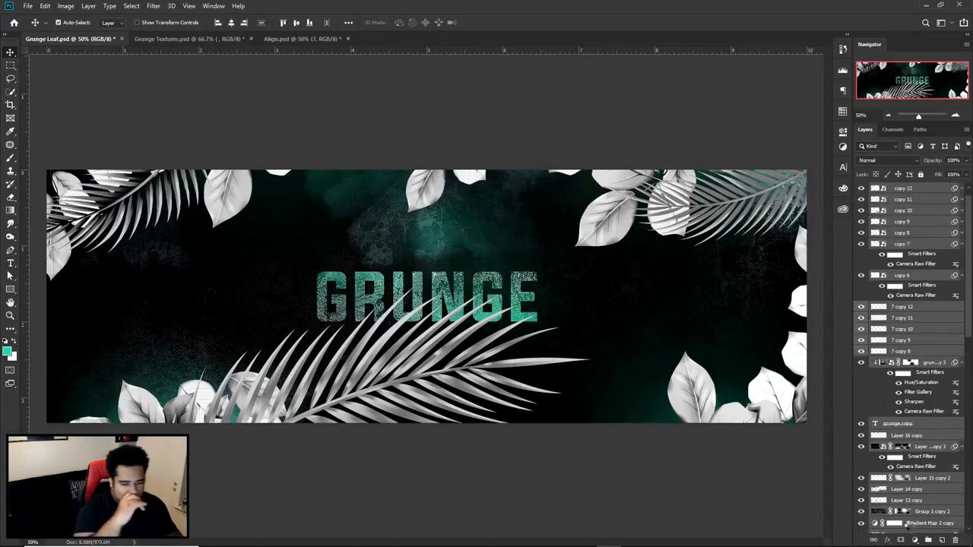
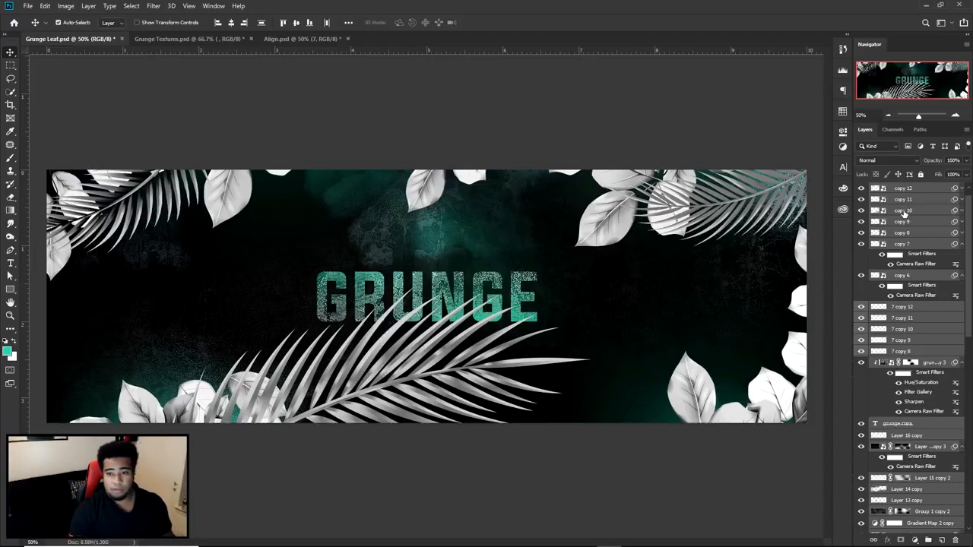
- Merge the duplicated banner layers into a single layer above copy 5
key("ctrl+z")
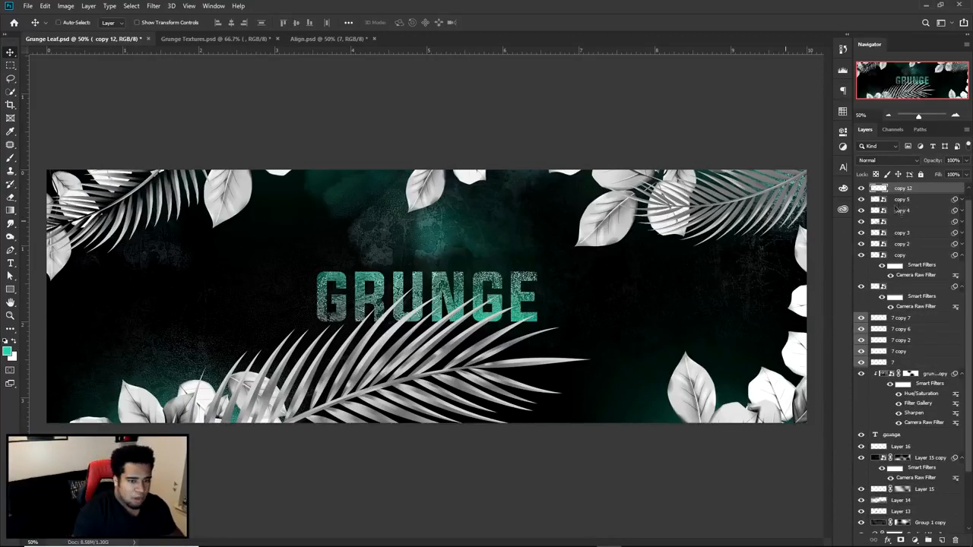
scroll(902, 201, "up", 1)
key("ctrl+i")
- Apply a Gaussian Blur with a radius of 2.6 pixels to the merged copy 12 layer
left_click(155, 8)
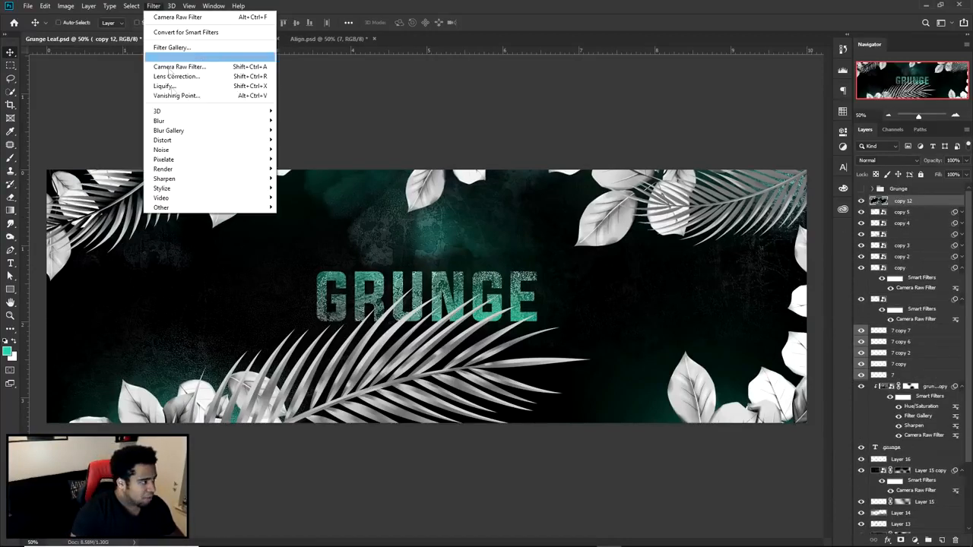
mouse_move(169, 121)
left_click(302, 160)
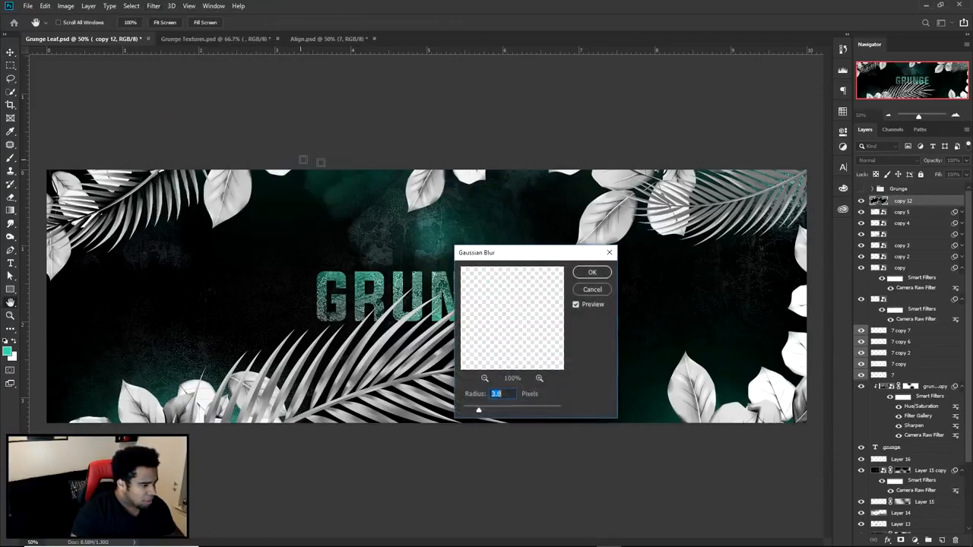
type("2")
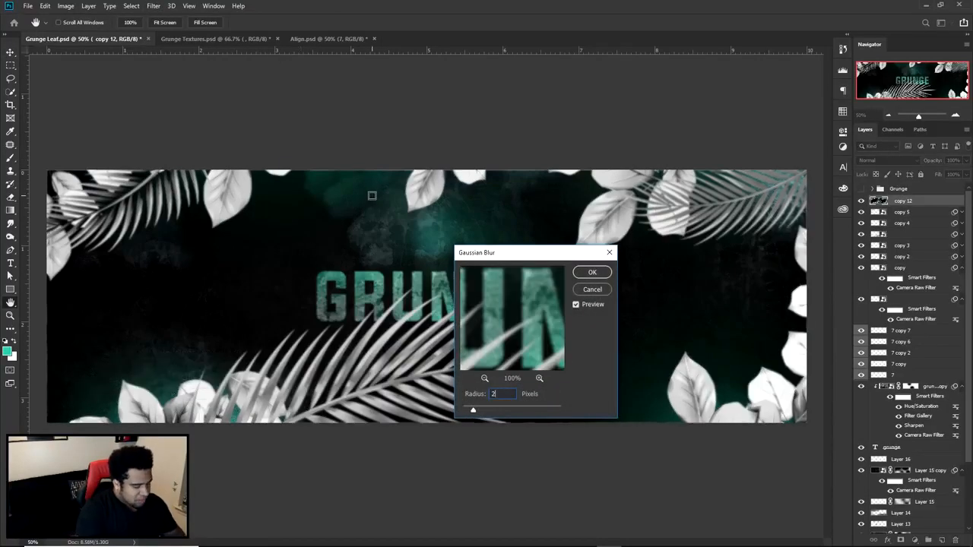
type(".6")
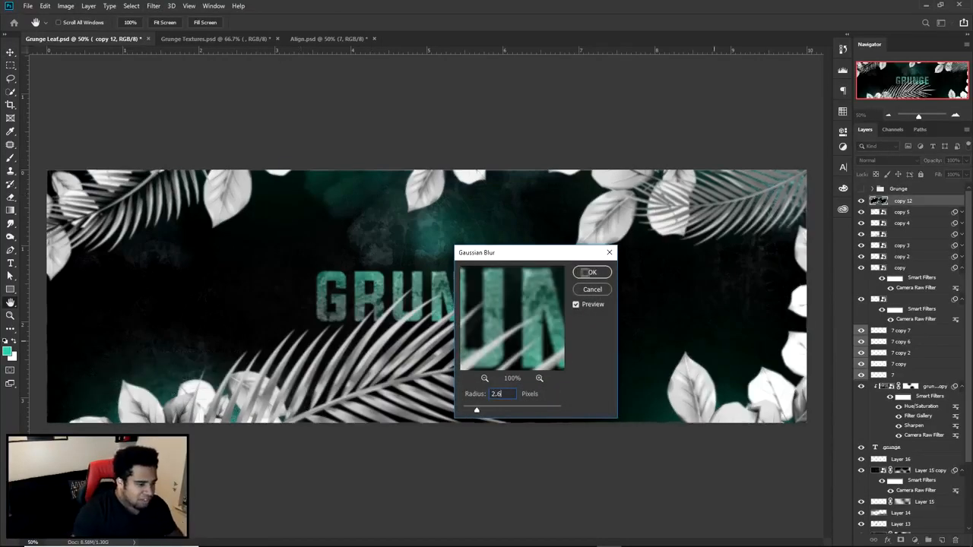
left_click(586, 275)
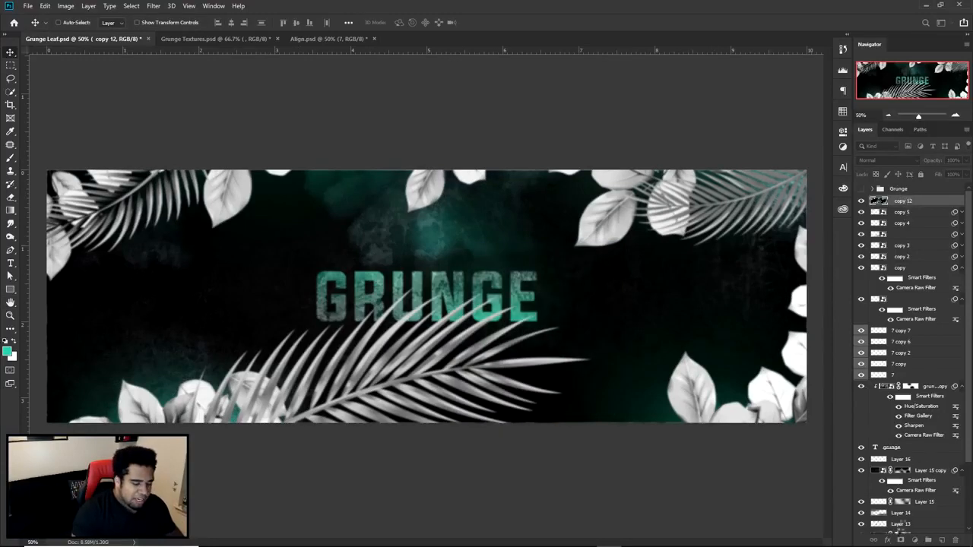
- Add a layer mask to copy 12 and paint it black at 87% brush opacity across the banner's middle, uncovering the sharp GRUNGE text
left_click(900, 540)
key("b")
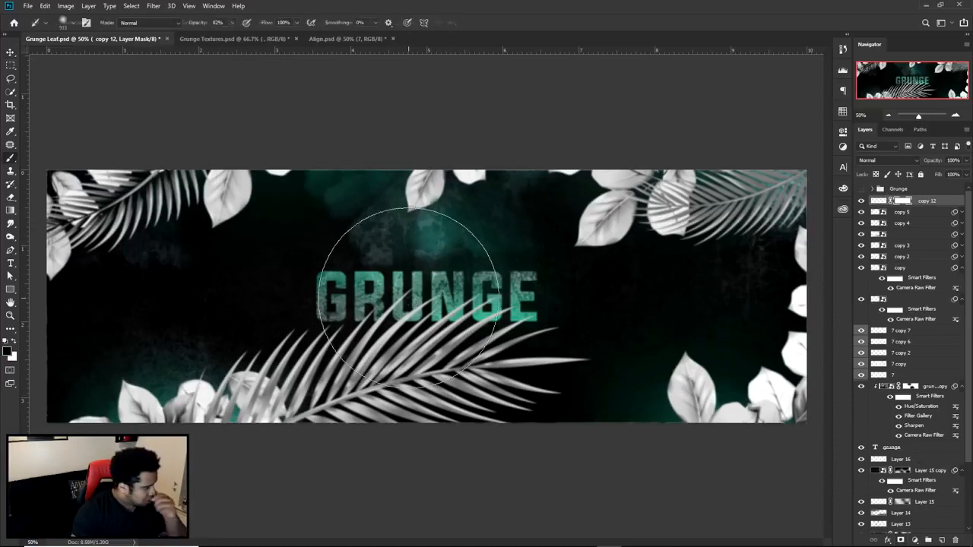
left_click(233, 24)
left_click_drag(236, 37, 235, 36)
right_click(309, 218, "alt")
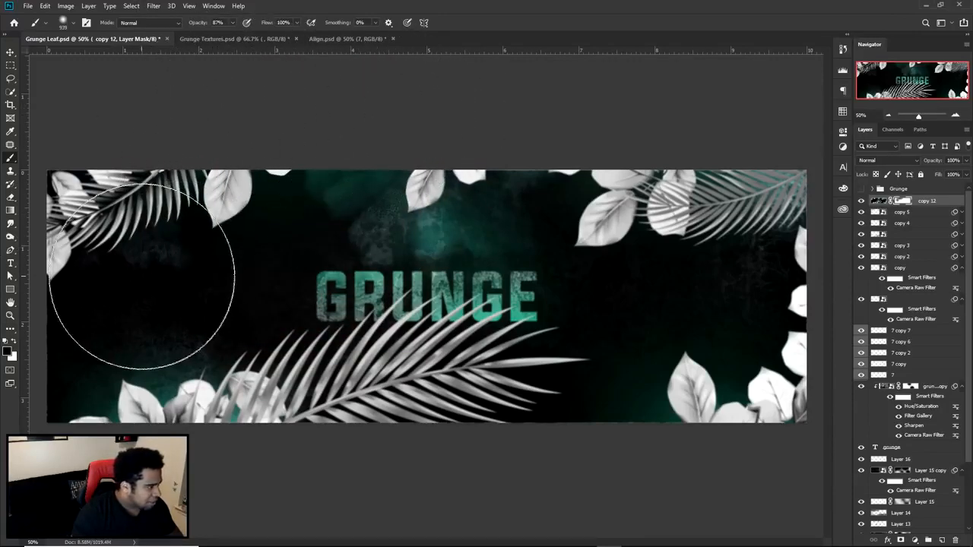
mouse_move(483, 294)
left_mouse_down()
mouse_move(372, 294)
mouse_move(455, 300)
mouse_move(371, 294)
mouse_move(378, 285)
left_mouse_up()
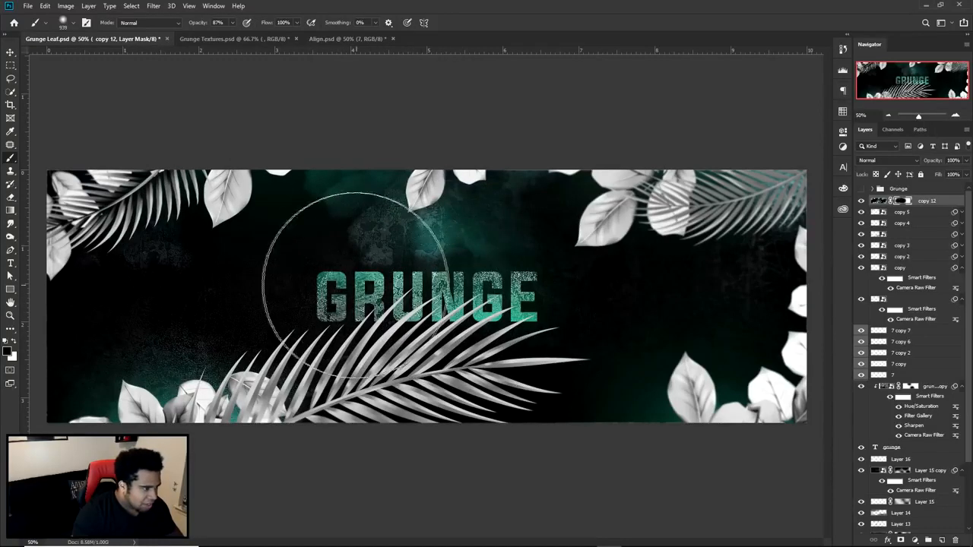
left_click_drag(313, 274, 266, 278, "alt")
left_click_drag(399, 257, 357, 257)
mouse_move(723, 271)
left_mouse_down()
mouse_move(632, 324)
mouse_move(579, 401)
mouse_move(634, 400)
mouse_move(703, 376)
left_mouse_up()
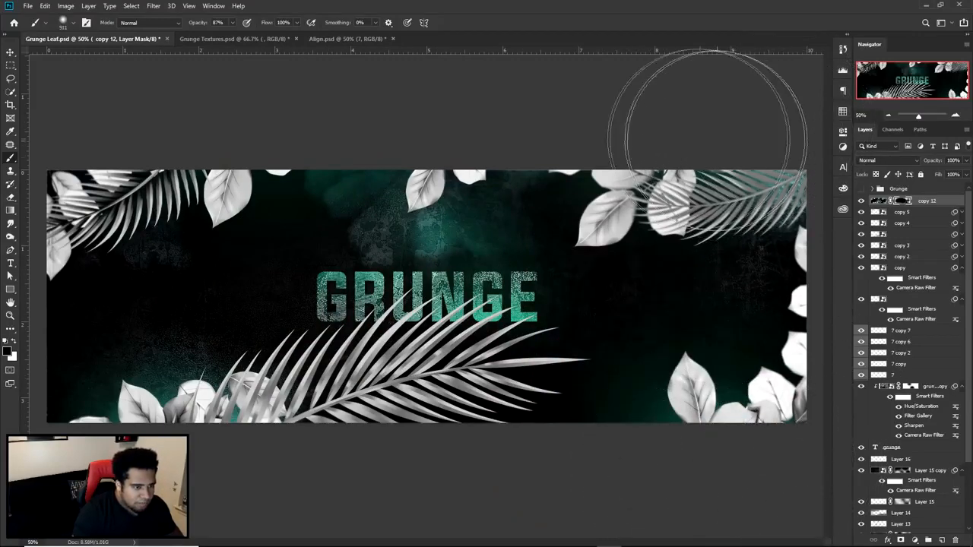
key("c")
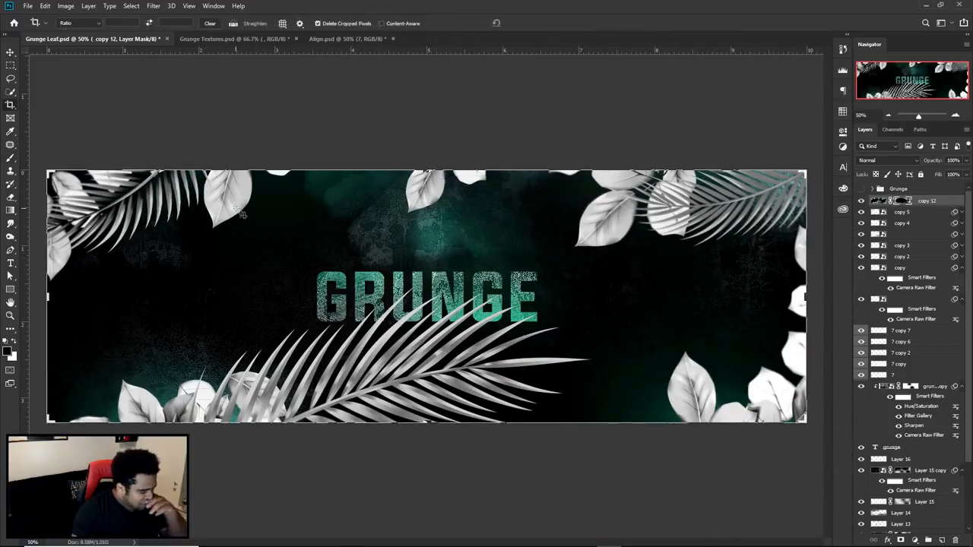
key("v")
- Compare the banner with and without the masked blur layer copy 12
left_click(861, 201)
left_click(861, 202)
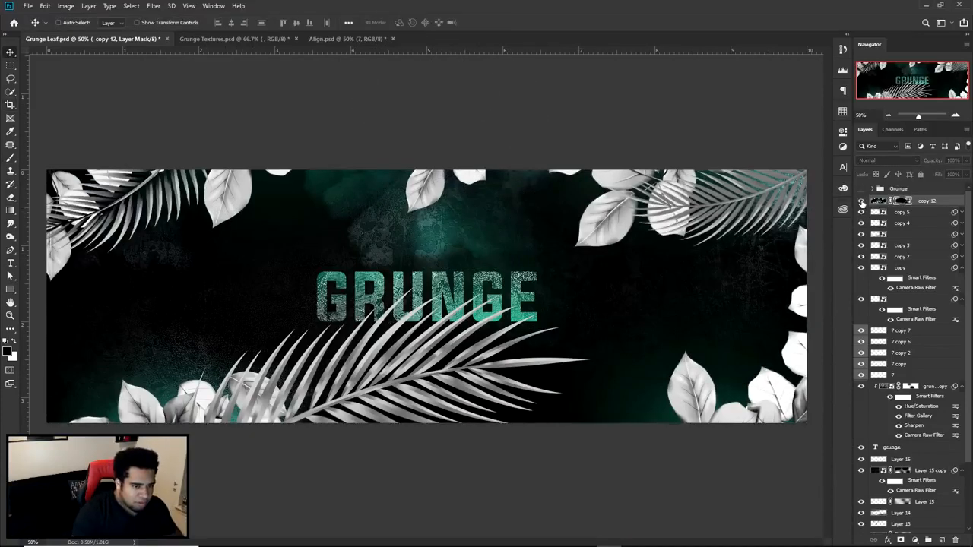
left_click(861, 202)
left_click(861, 202)
left_click(861, 202)
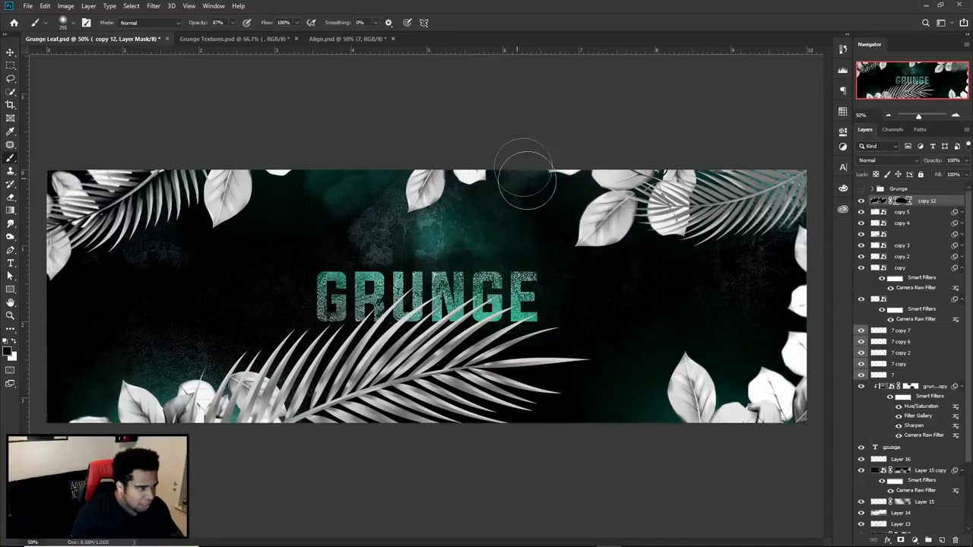
left_click(863, 203)
left_click(862, 203)
left_click(862, 203)
left_click(863, 203)
left_click(863, 203)
- Paint white on copy 12's mask with a large soft brush at 49% opacity, restoring some blur along the banner's lower edge
key("b")
key("x")
left_click_drag(84, 342, 219, 355)
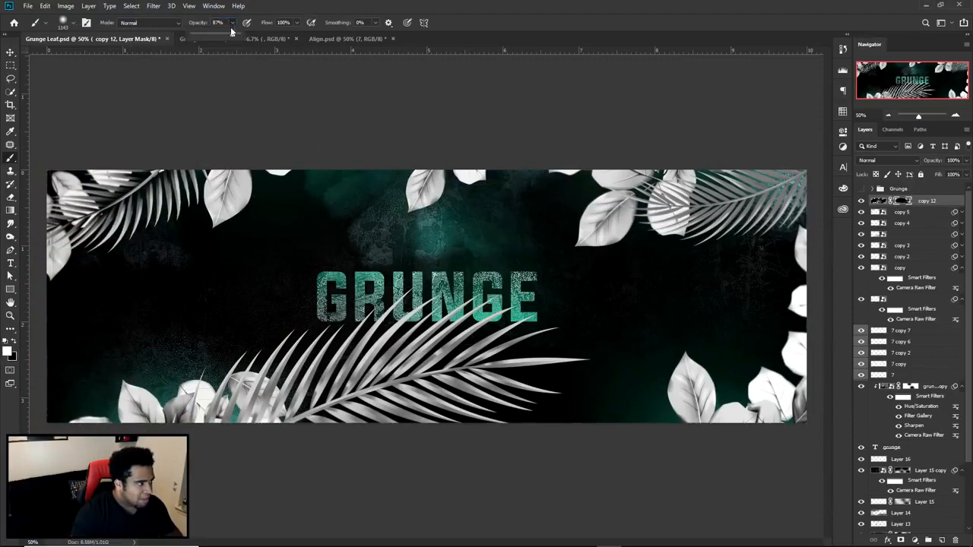
left_click(215, 35)
left_click_drag(429, 456, 413, 414)
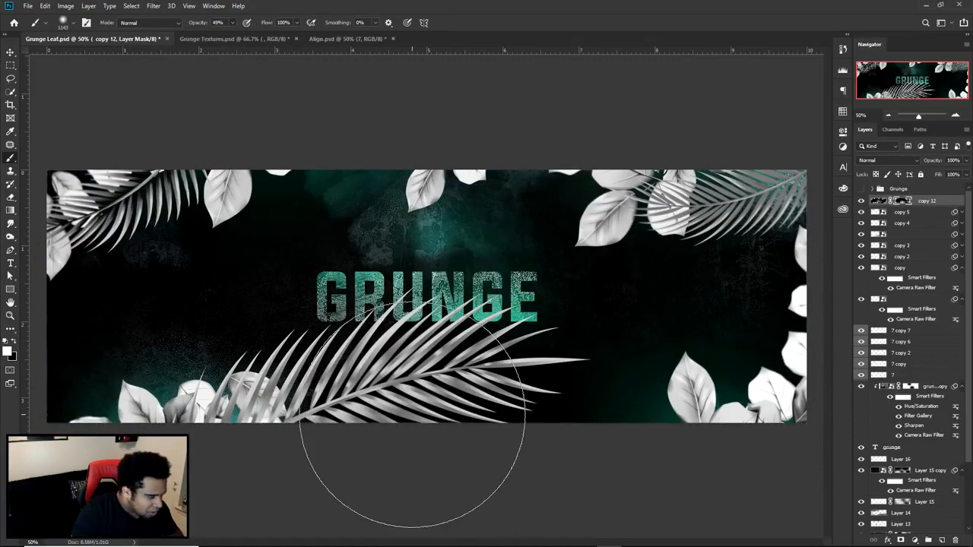
key("v")
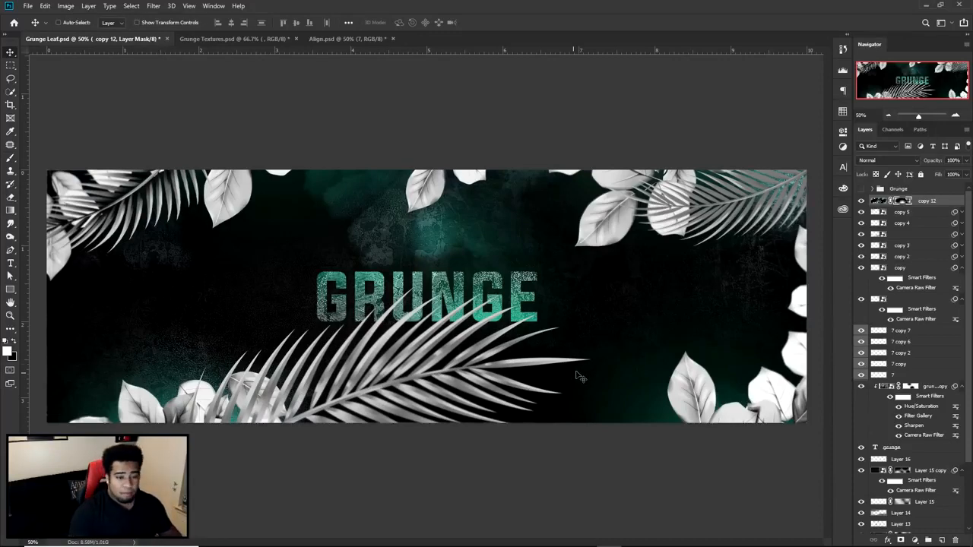
- Merge duplicates of all banner layers from copy 12 down to Background into one layer and convert it to a smart object
scroll(878, 431, "down", 3)
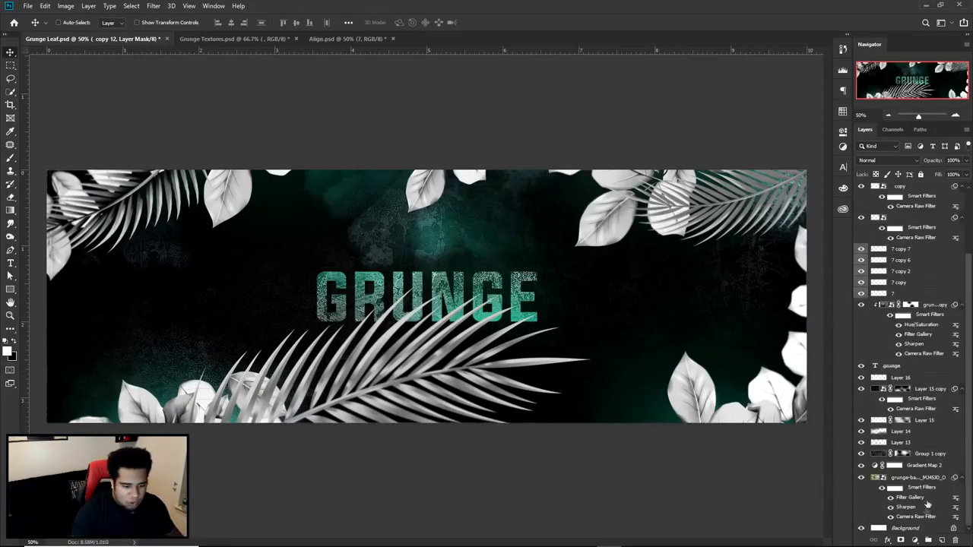
key("ctrl+alt+a")
key("ctrl+j")
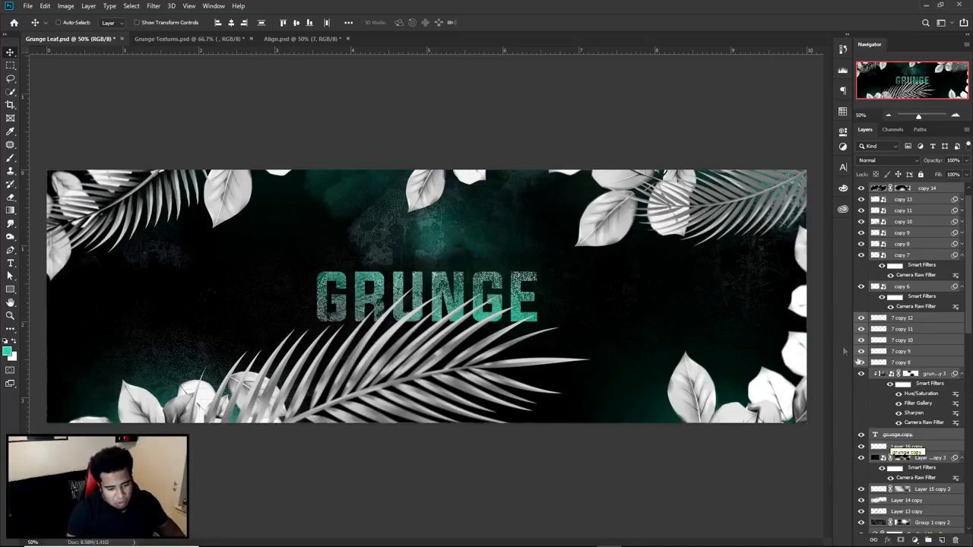
key("ctrl")
key("ctrl+e")
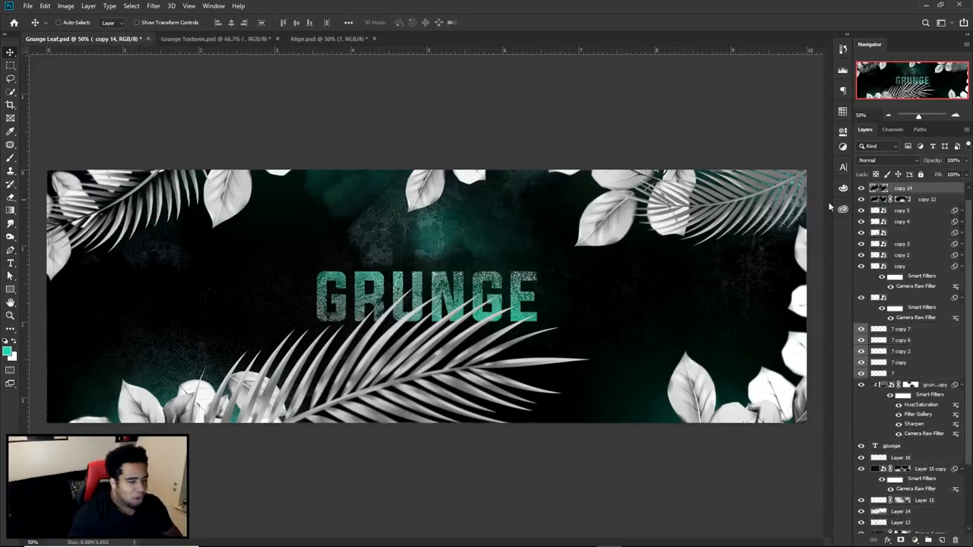
right_click(918, 191)
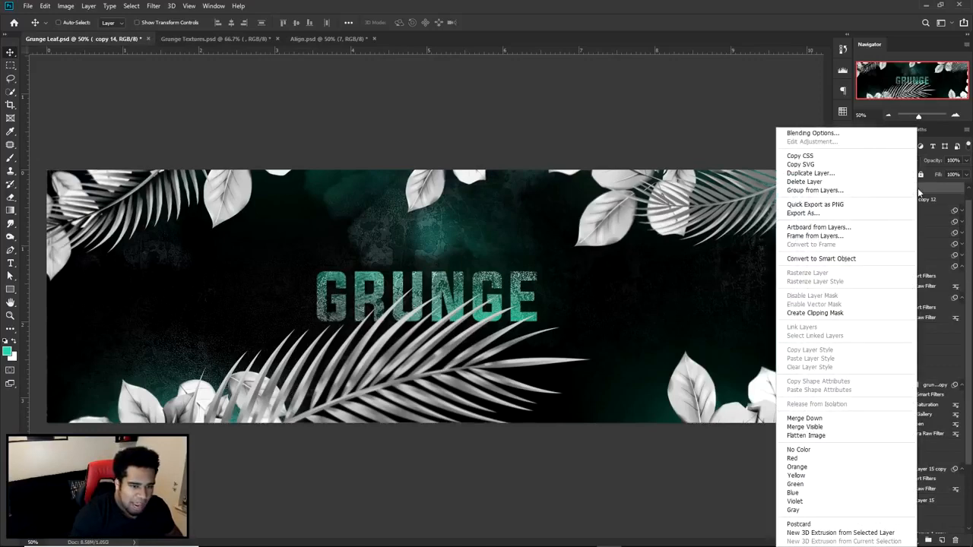
left_click(816, 259)
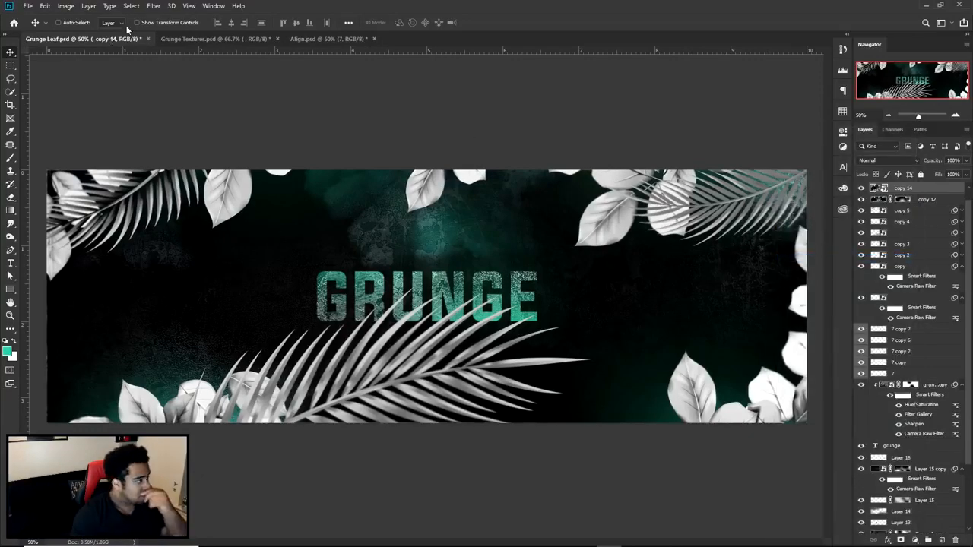
- Apply the Camera Raw Filter to copy 14 with a side-by-side before/after view and set Clarity to +60
left_click(155, 7)
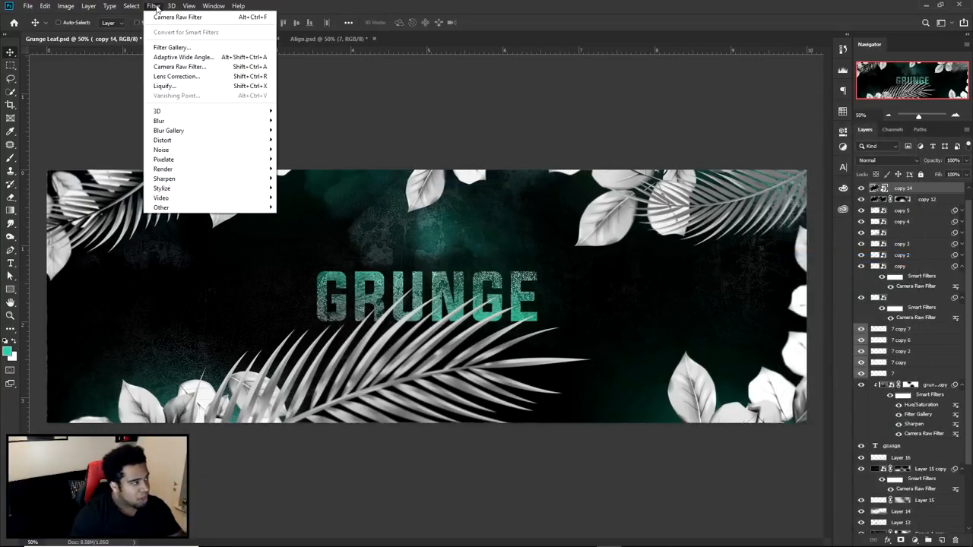
left_click(170, 66)
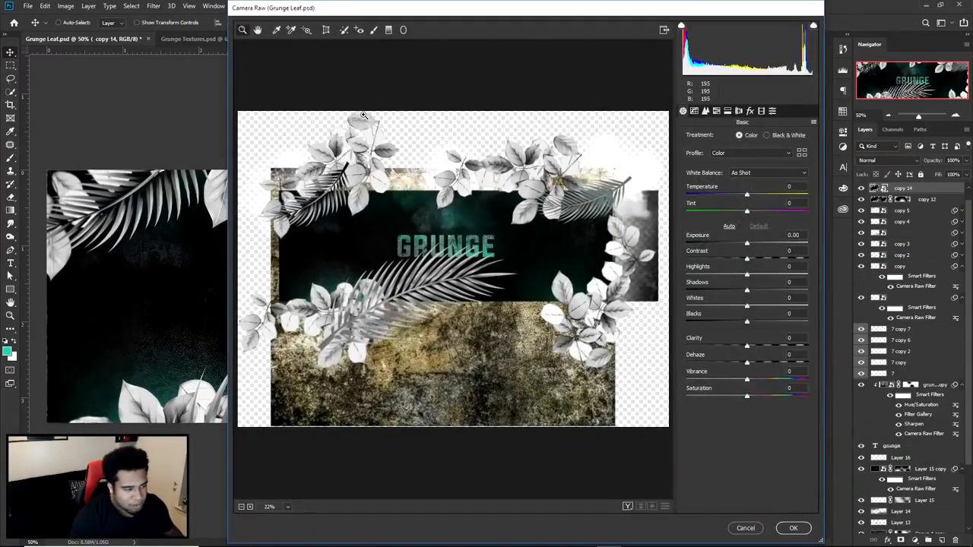
double_click(475, 230)
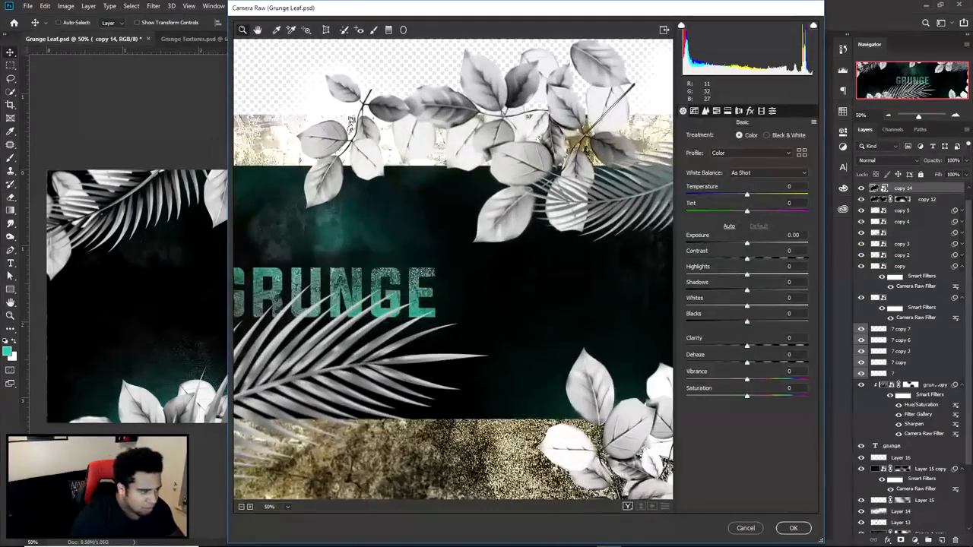
left_click(628, 507)
left_click_drag(526, 377, 640, 382)
left_click_drag(747, 346, 784, 350)
- Check the clarity effect across the banner and set the Camera Raw Vibrance to +15
left_click_drag(560, 353, 459, 392)
left_click_drag(615, 406, 462, 339)
left_click_drag(587, 369, 670, 418)
left_click_drag(549, 421, 731, 387)
left_click_drag(585, 401, 721, 385)
left_click_drag(569, 373, 504, 373)
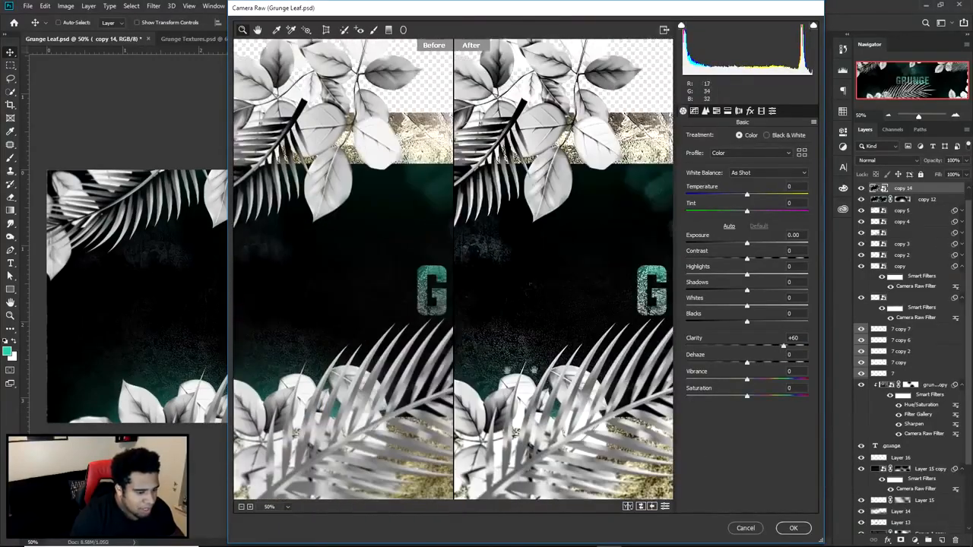
left_click_drag(748, 382, 755, 382)
left_click_drag(647, 345, 455, 364)
- Set the Camera Raw Blacks to -4 and Shadows to +6
left_click_drag(555, 340, 745, 324)
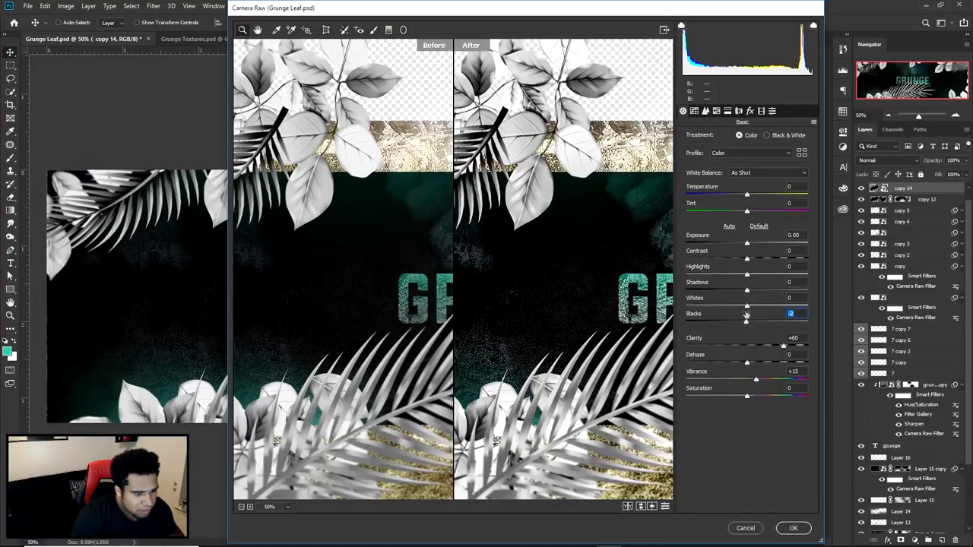
key("Down")
key("Down")
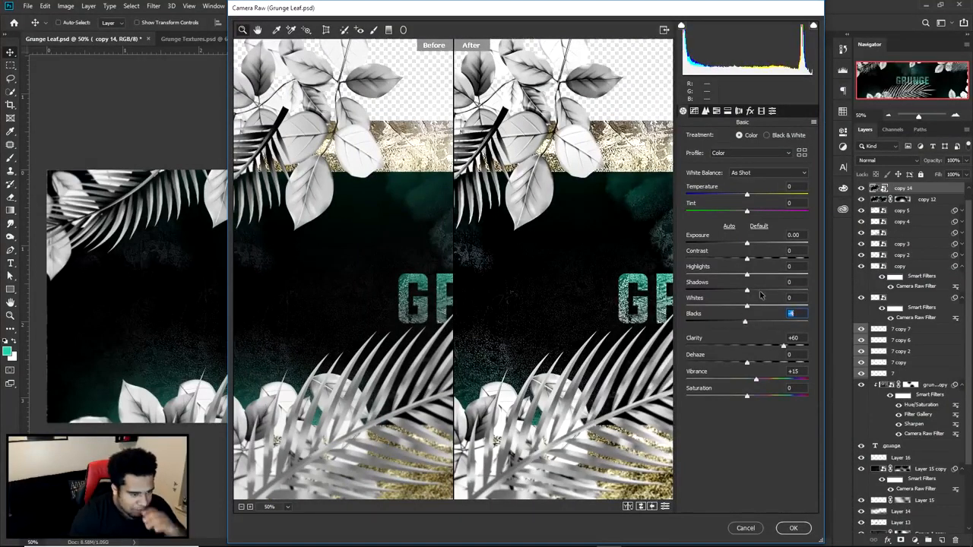
key("Up")
key("Up")
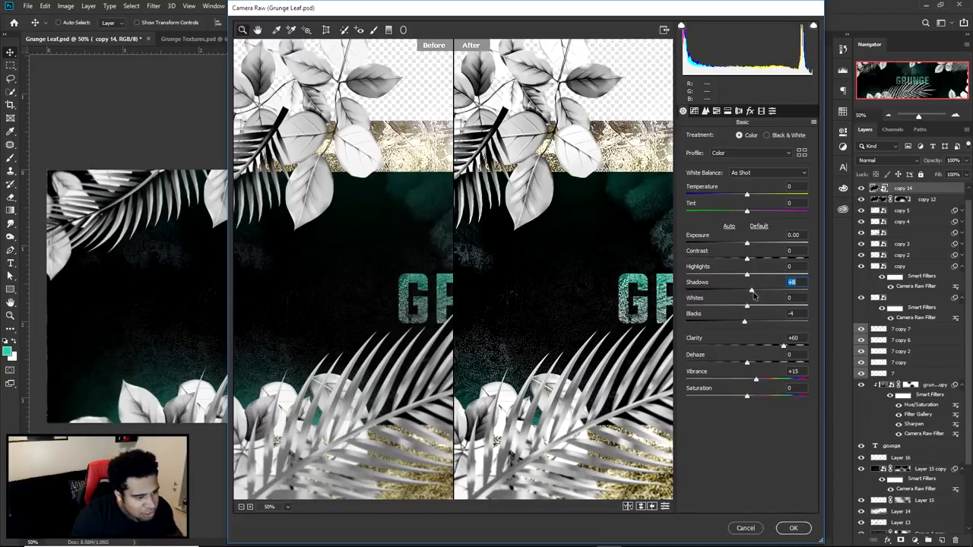
left_click_drag(752, 293, 751, 293)
left_click_drag(575, 305, 547, 310)
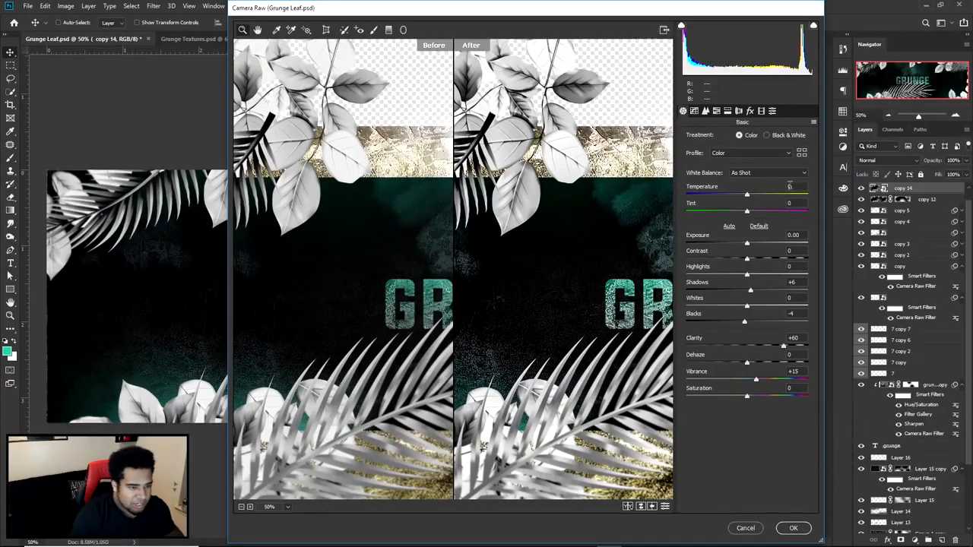
- Set the Camera Raw Temperature to -10 and Tint to +9, and apply the filter to copy 14
left_click_drag(794, 186, 744, 191)
type("-10")
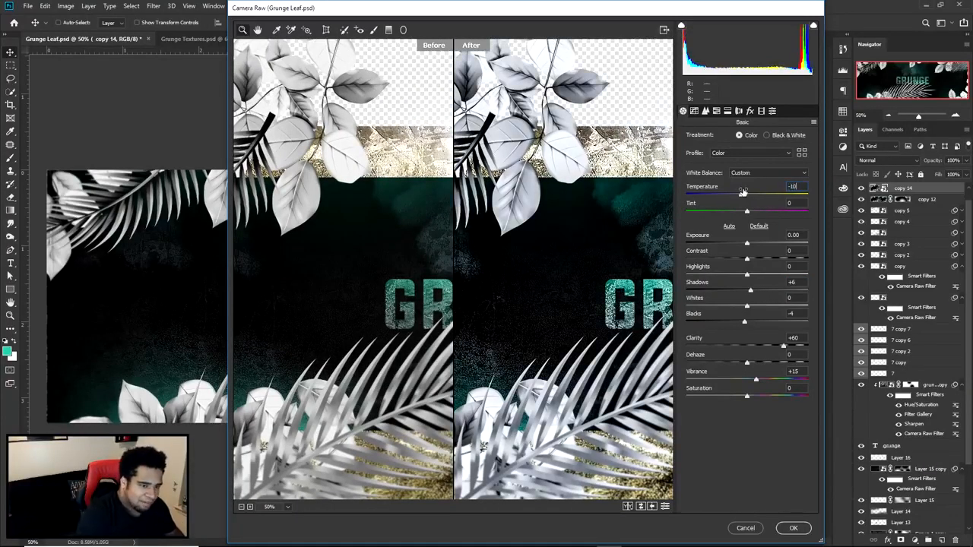
type("9")
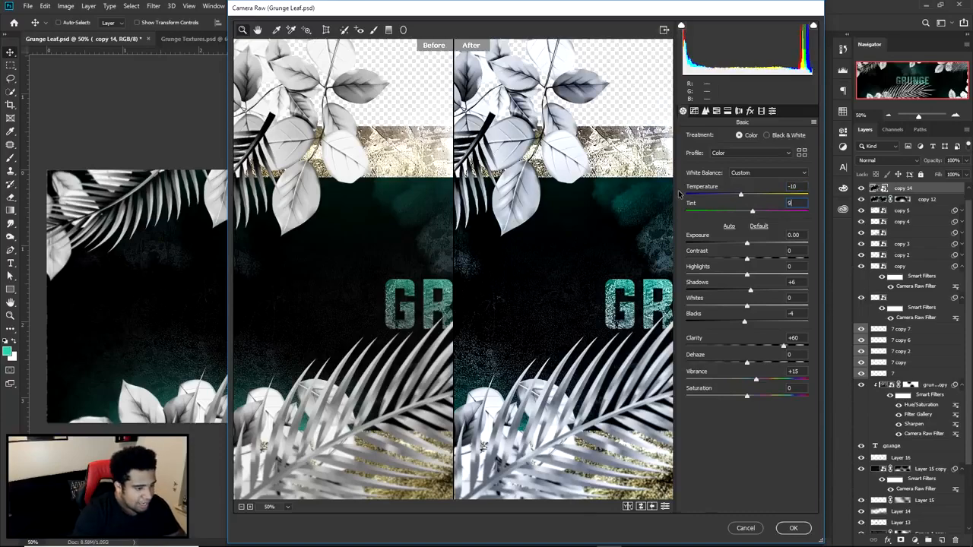
left_click_drag(638, 309, 432, 301)
left_click_drag(547, 323, 623, 337)
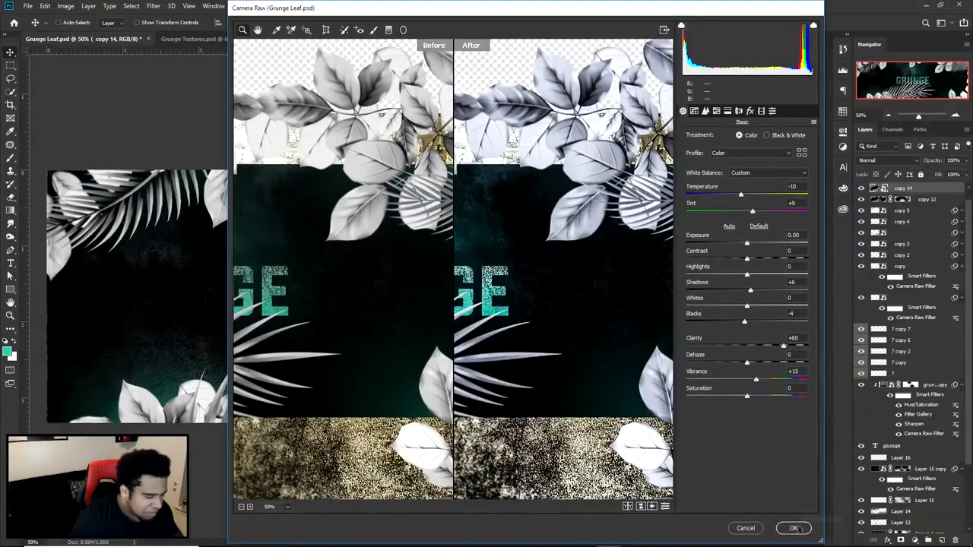
left_click(796, 526)
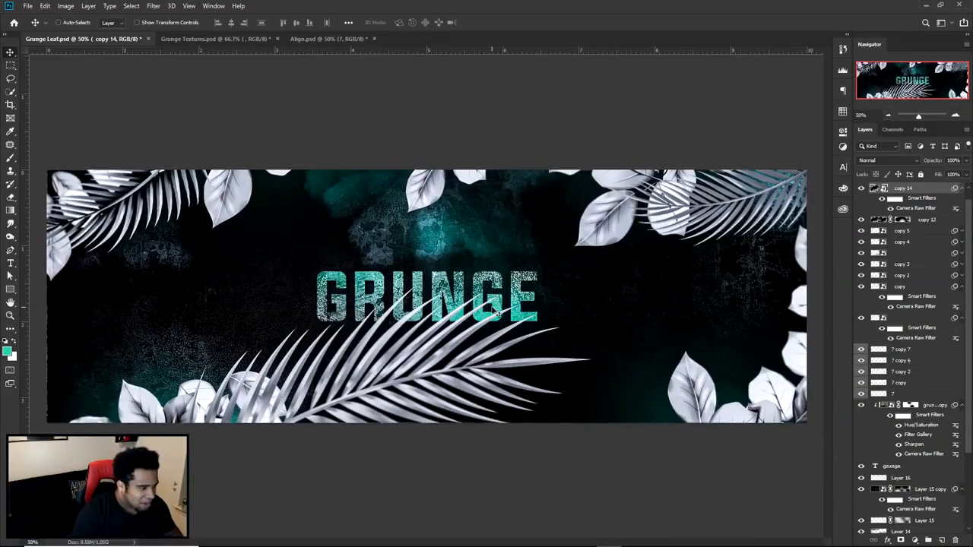
- Compare the banner with and without the Camera Raw-graded copy 14 layer
left_click(861, 189)
left_click(861, 188)
left_click(861, 189)
left_click(861, 188)
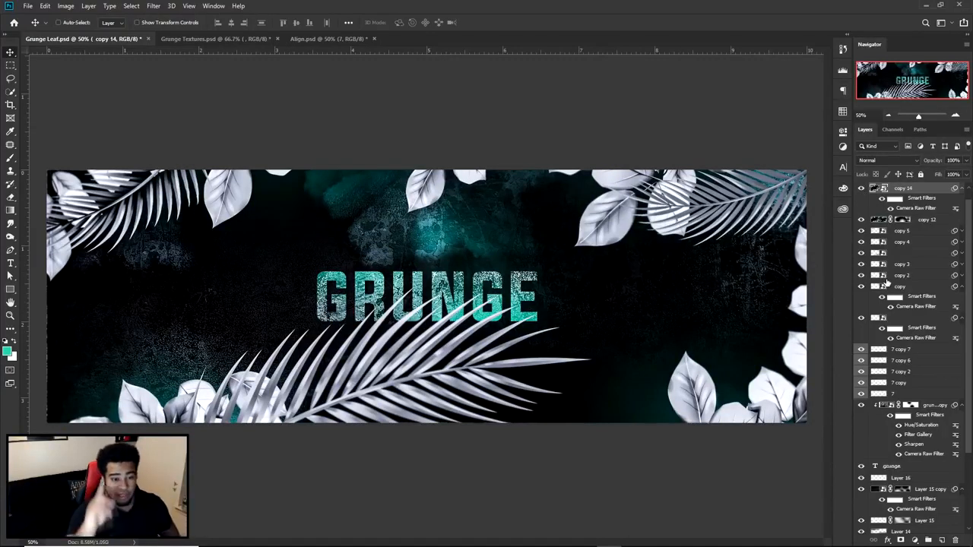
scroll(886, 283, "up", 1)
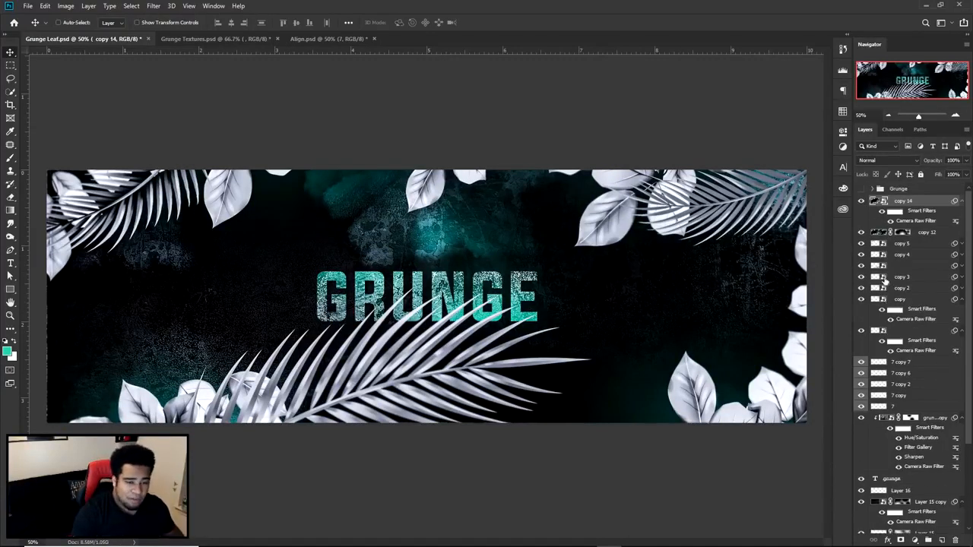
- Duplicate all layers from copy 14 down to Background and merge the duplicates into one smart object above copy 14
scroll(897, 288, "down", 5)
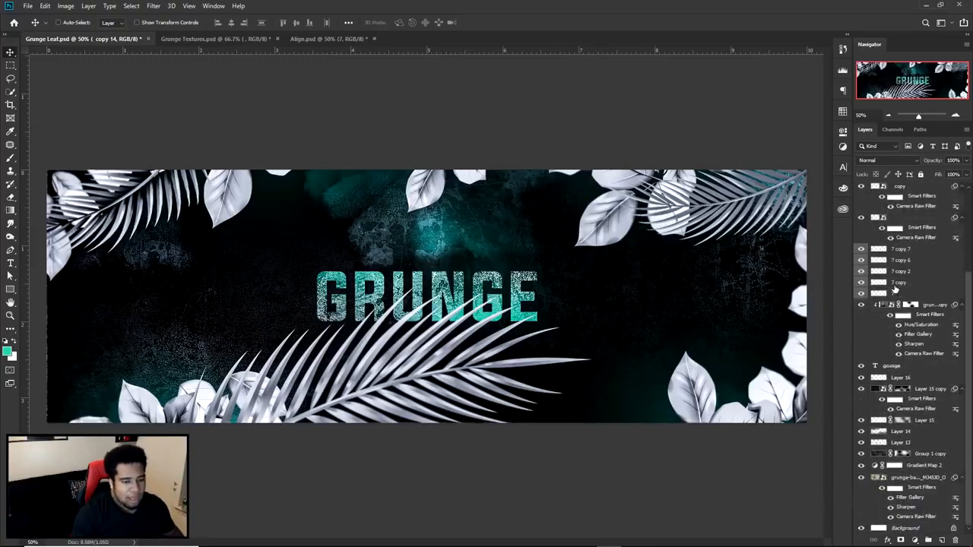
left_click(916, 527, "shift")
key("ctrl+j")
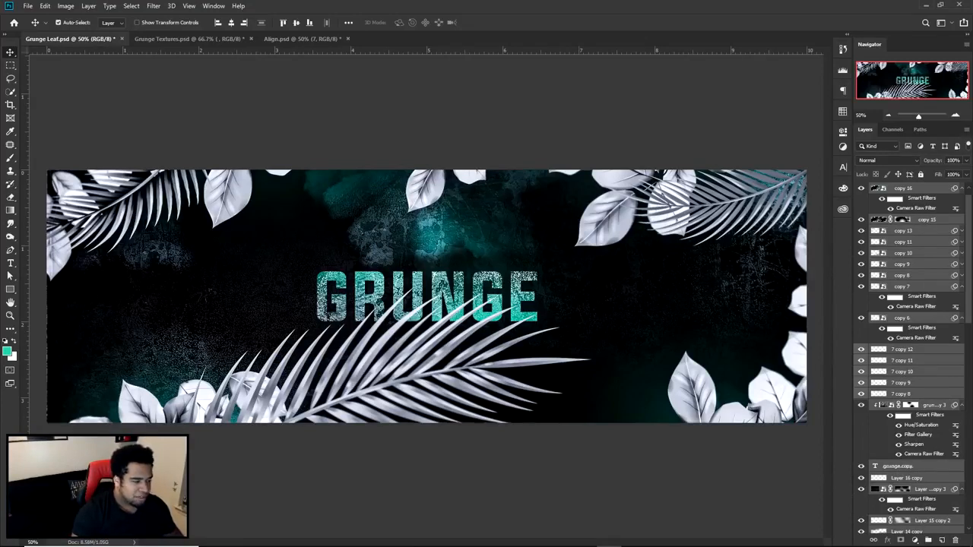
key("ctrl+e")
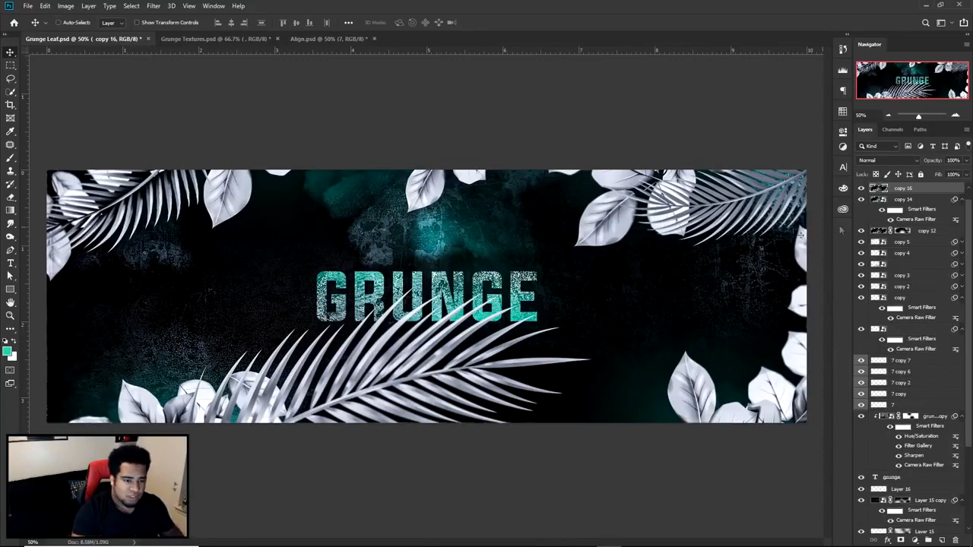
scroll(893, 218, "up", 1)
right_click(935, 203)
left_click(879, 259)
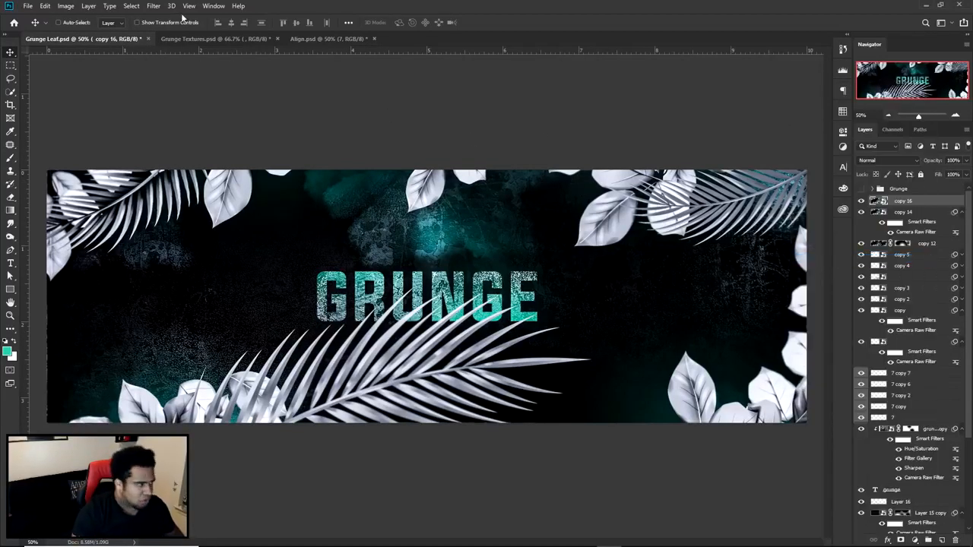
- Start a Smart Blur on the copy 16 smart object with High quality and Normal mode
left_click(154, 6)
mouse_move(162, 124)
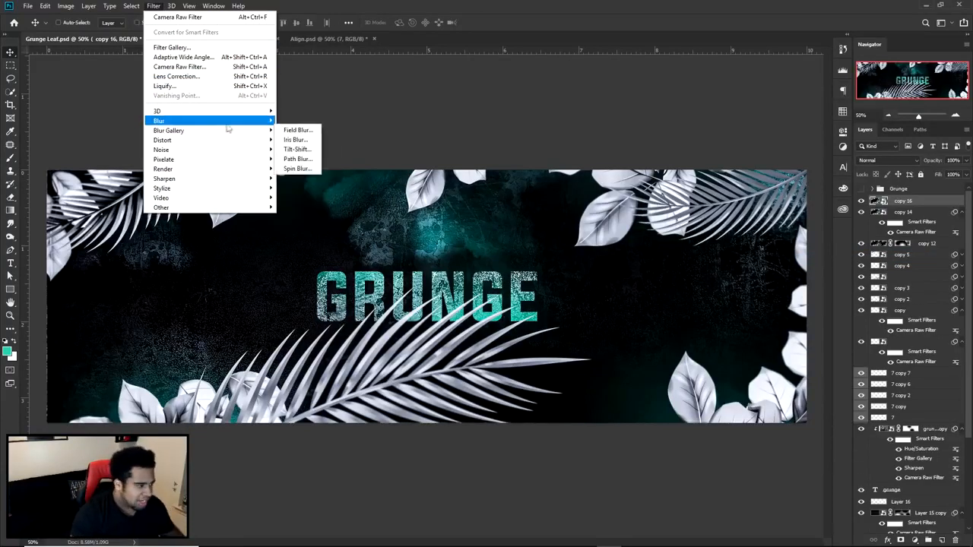
left_click(314, 209)
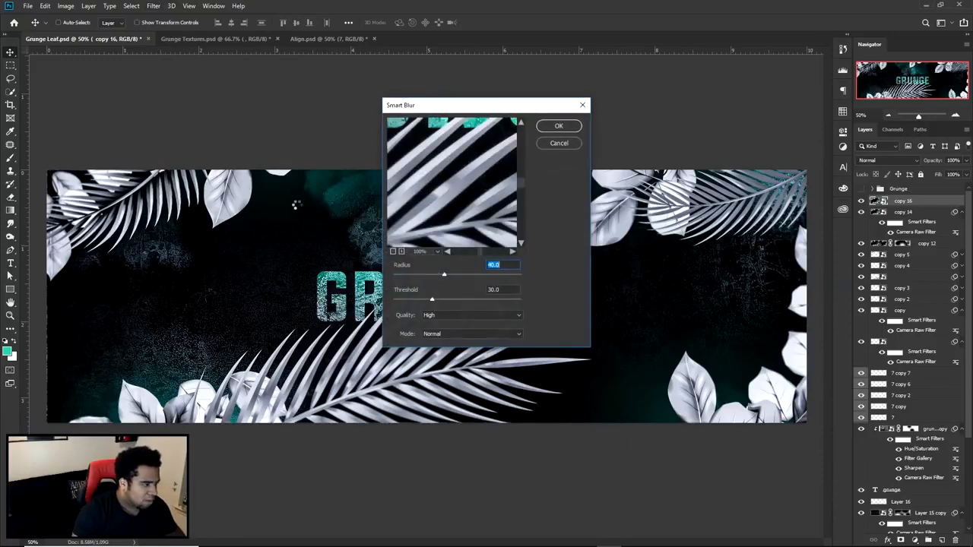
left_click(437, 316)
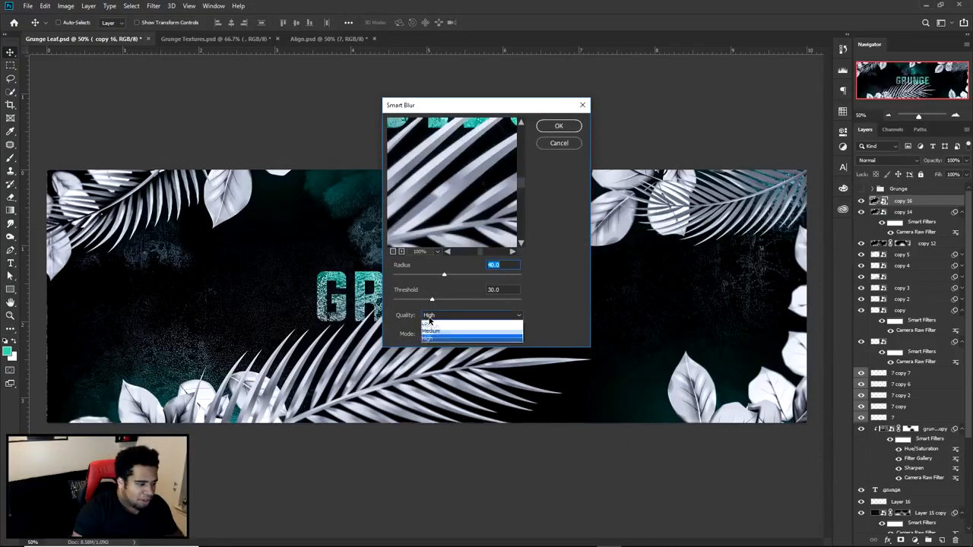
left_click(431, 339)
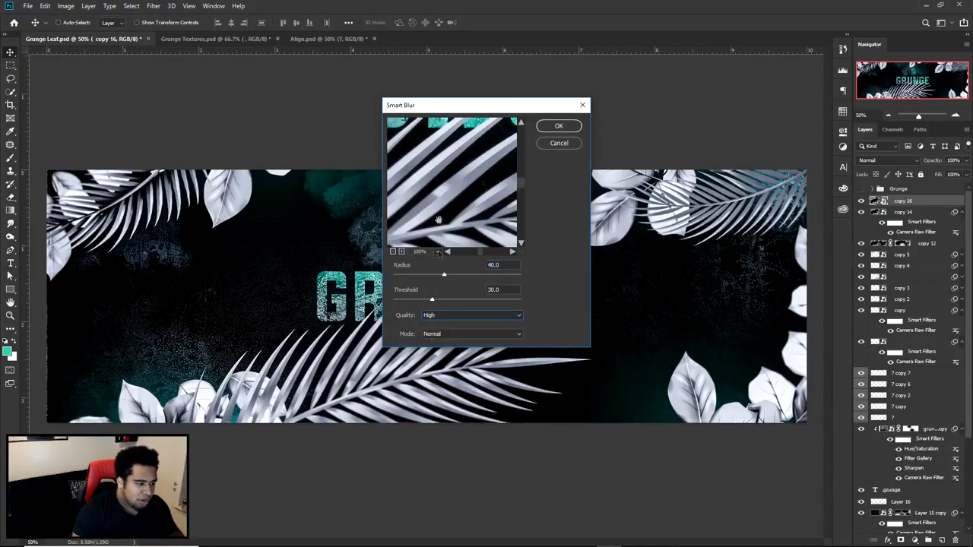
- Try Smart Blur thresholds of 71.5 and 0.1, inspecting the grunge texture, text and palm fronds in the preview
left_click_drag(439, 196, 529, 261)
left_click_drag(403, 131, 426, 182)
left_click_drag(434, 301, 484, 302)
mouse_move(473, 206)
left_mouse_down()
mouse_move(472, 236)
mouse_move(458, 200)
left_mouse_up()
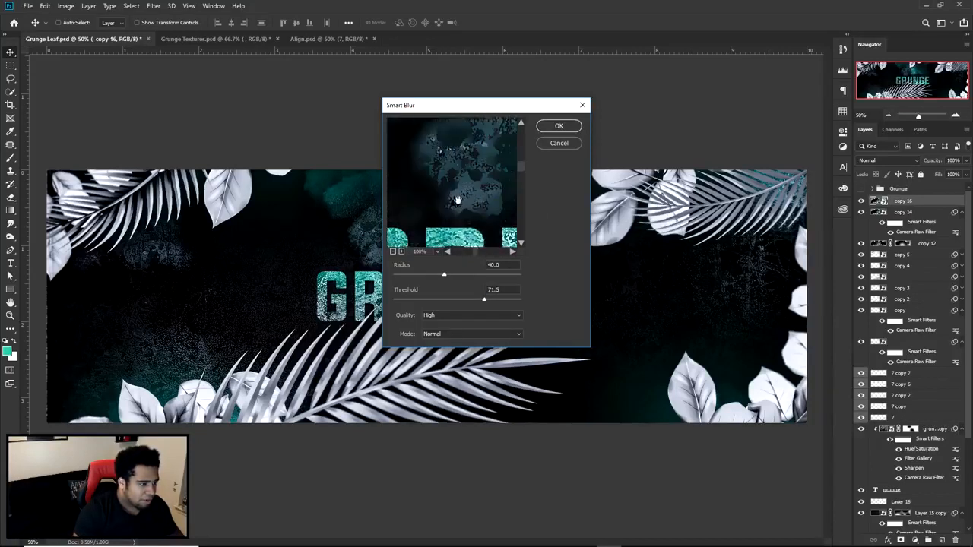
left_click_drag(484, 299, 386, 302)
left_click_drag(434, 176, 529, 234)
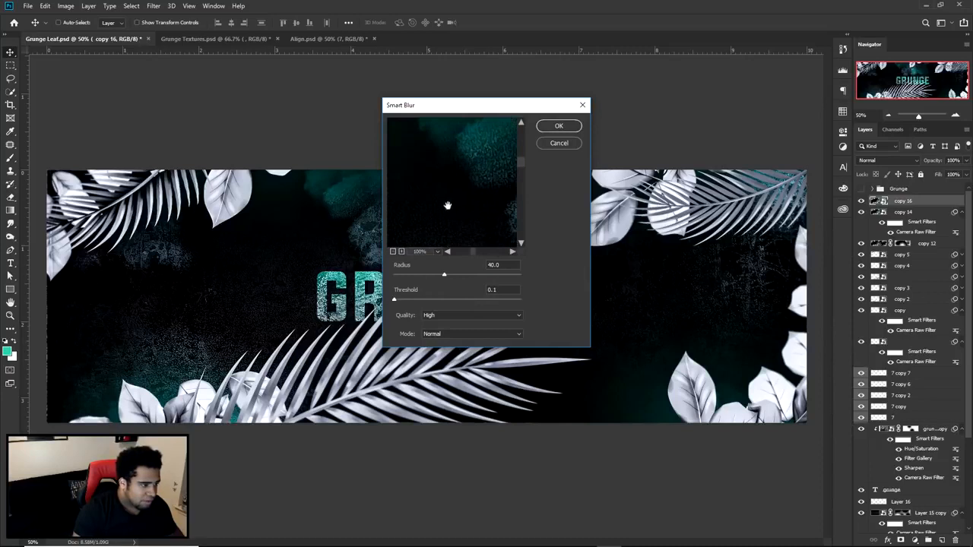
left_click_drag(448, 206, 373, 140)
left_click_drag(394, 300, 422, 278)
left_click_drag(434, 236, 476, 135)
- Set the Smart Blur Radius to 30 and Threshold to 45, and apply the filter to copy 16
left_click(429, 277)
type("30")
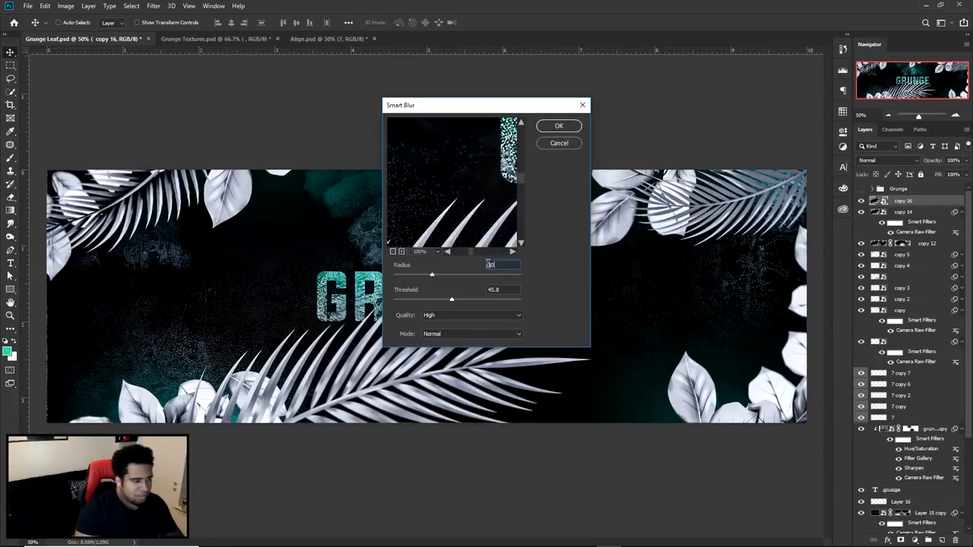
left_click(473, 299)
type("45")
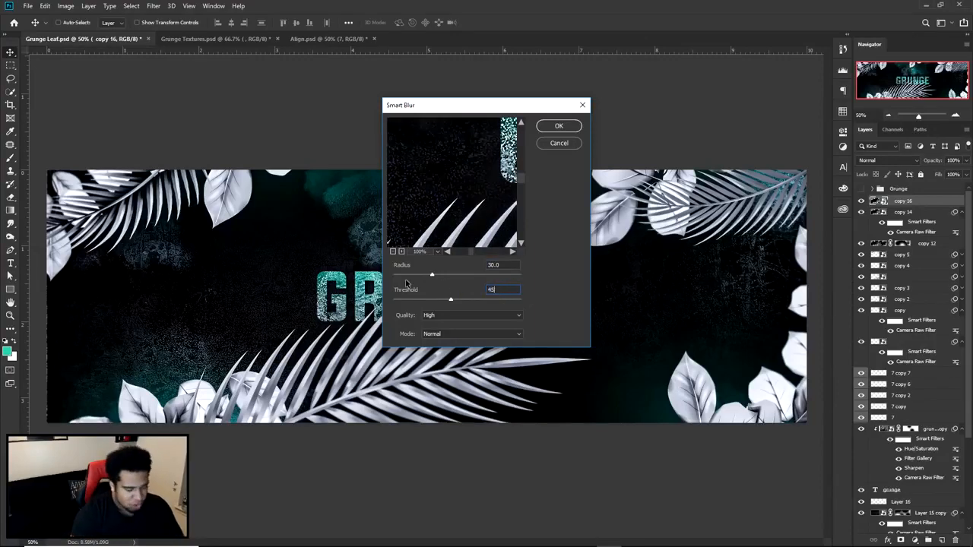
left_click(577, 126)
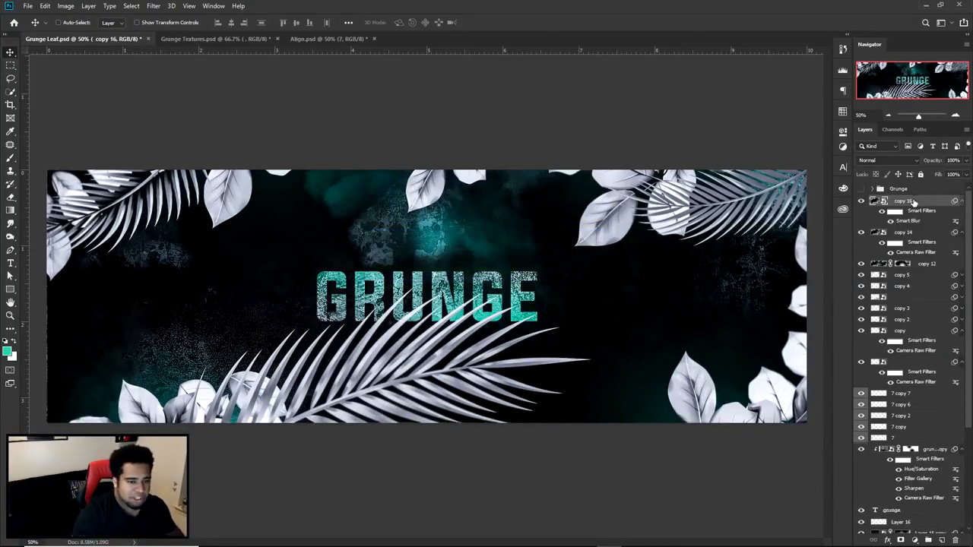
- Add a layer mask to copy 16 and partly brush away the blur with a large soft black brush at 49% opacity
left_click(901, 540)
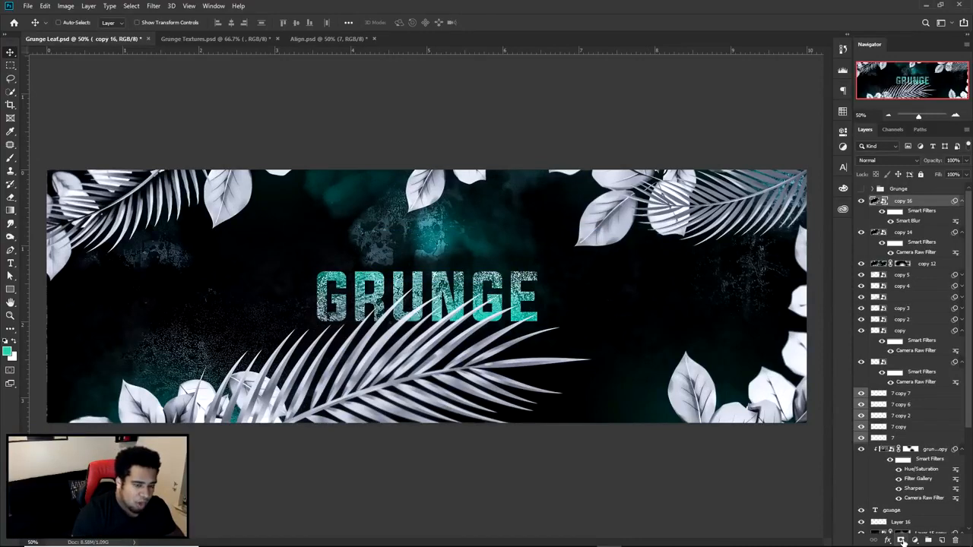
key("b")
right_click(410, 289)
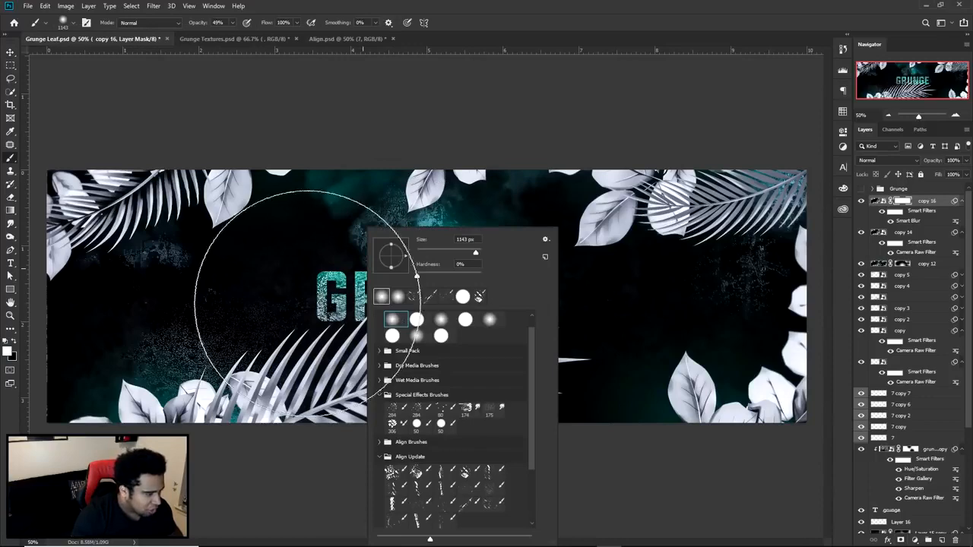
left_click(295, 290)
key("bracketright")
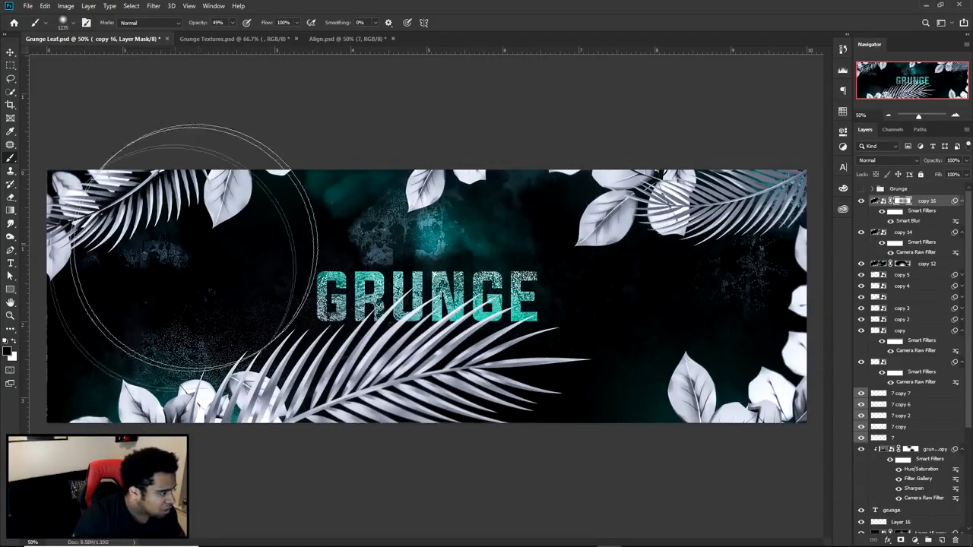
right_click(102, 324, "alt")
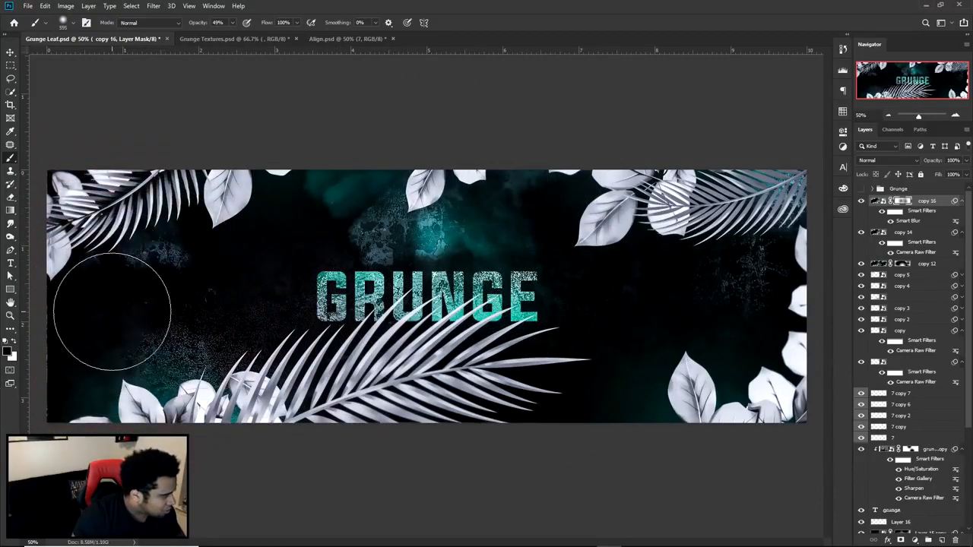
key("v")
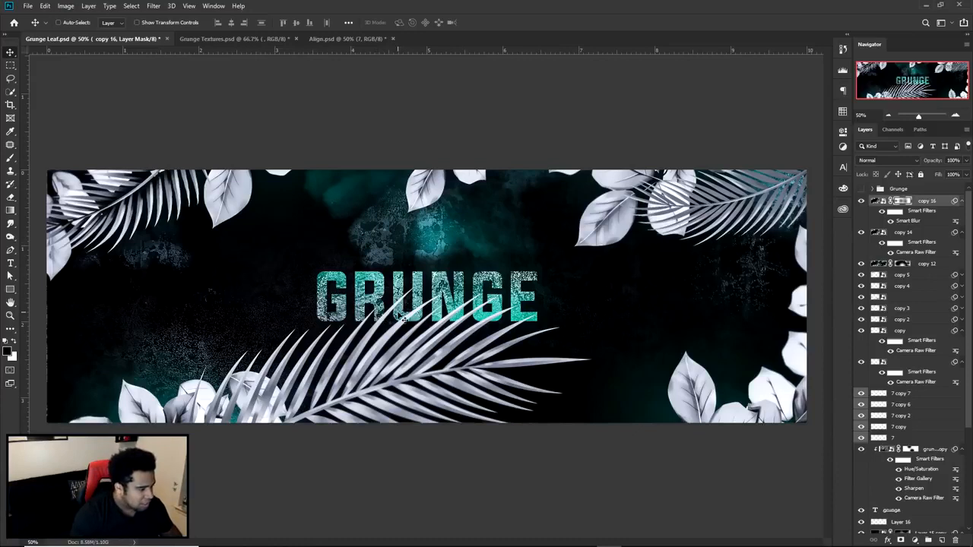
key("b")
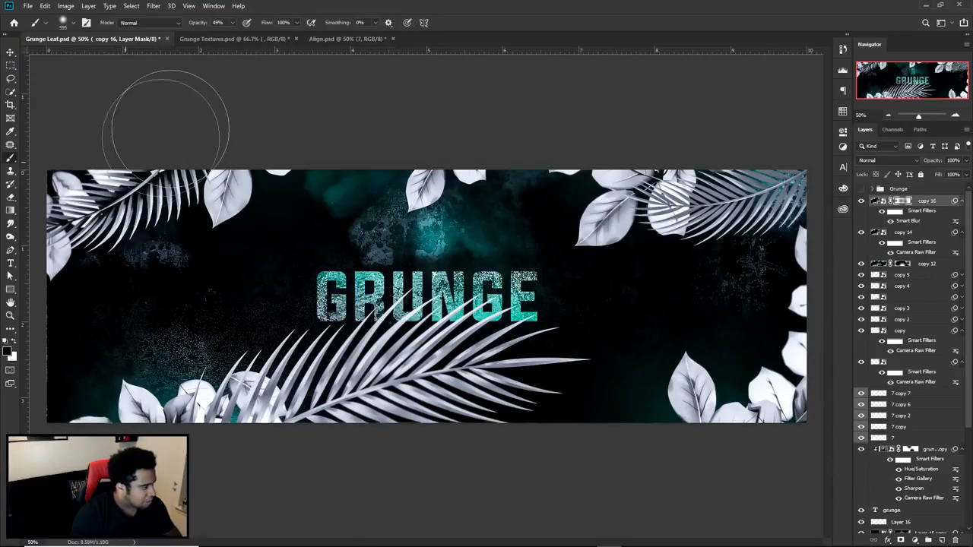
key("v")
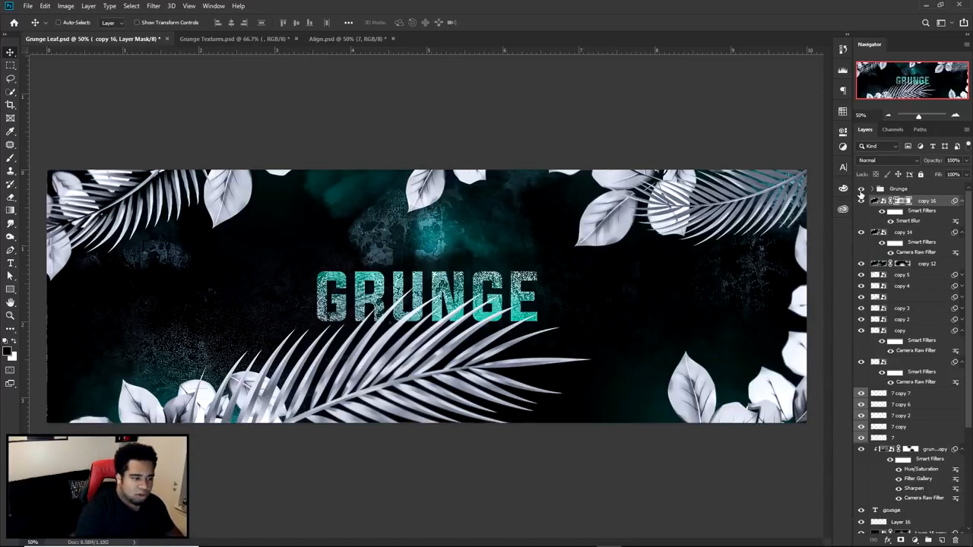
- Compare the finished banner with the original Grunge group design
left_click(861, 199)
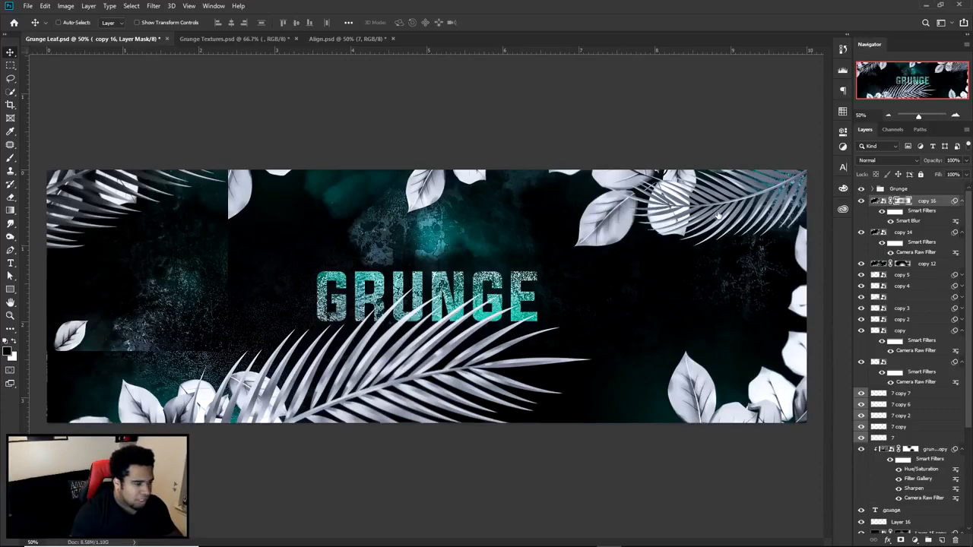
left_click(861, 199)
left_click(863, 188)
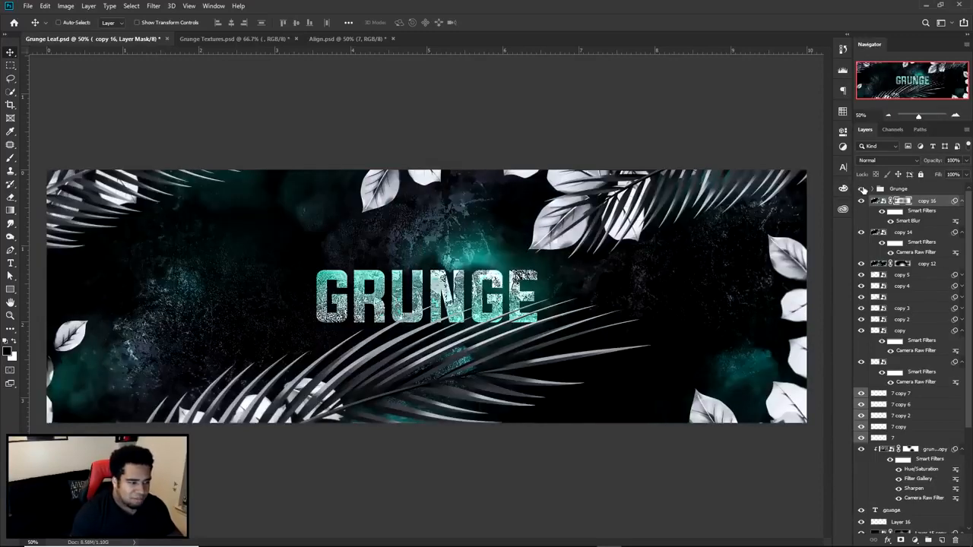
left_click(863, 190)
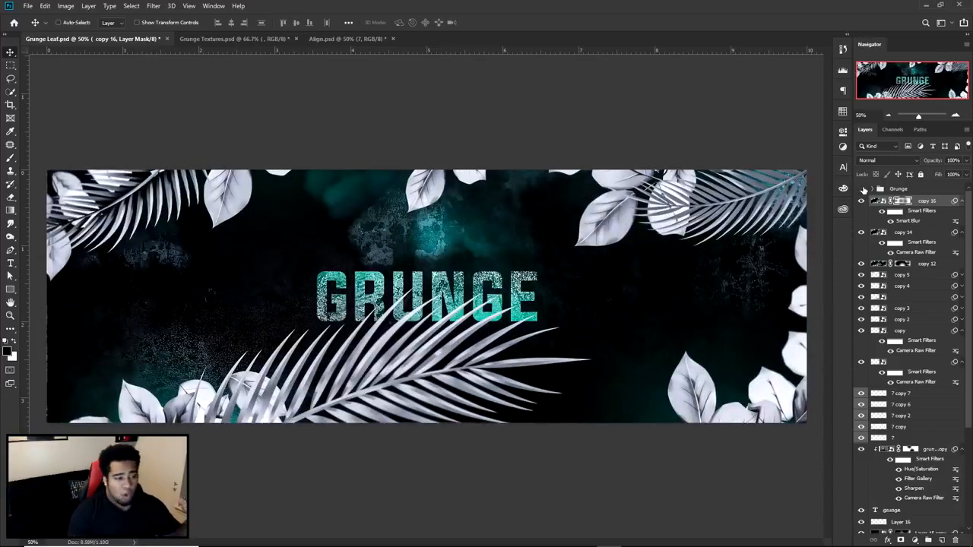
left_click(863, 189)
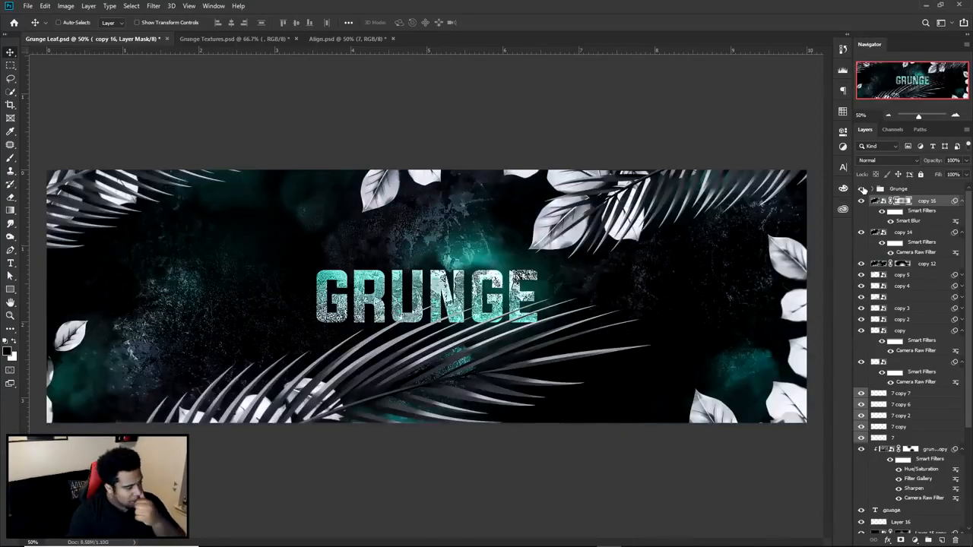
left_click(863, 190)
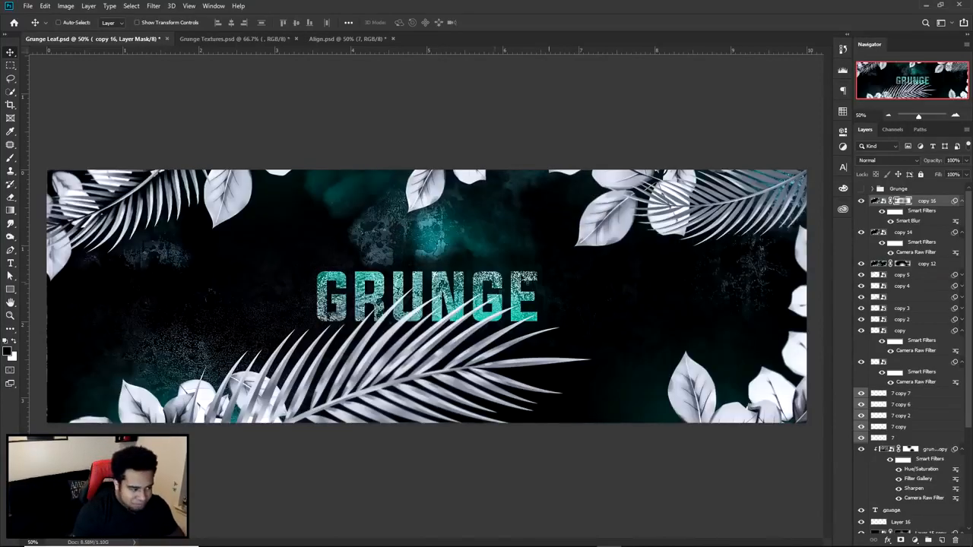
left_click(861, 190)
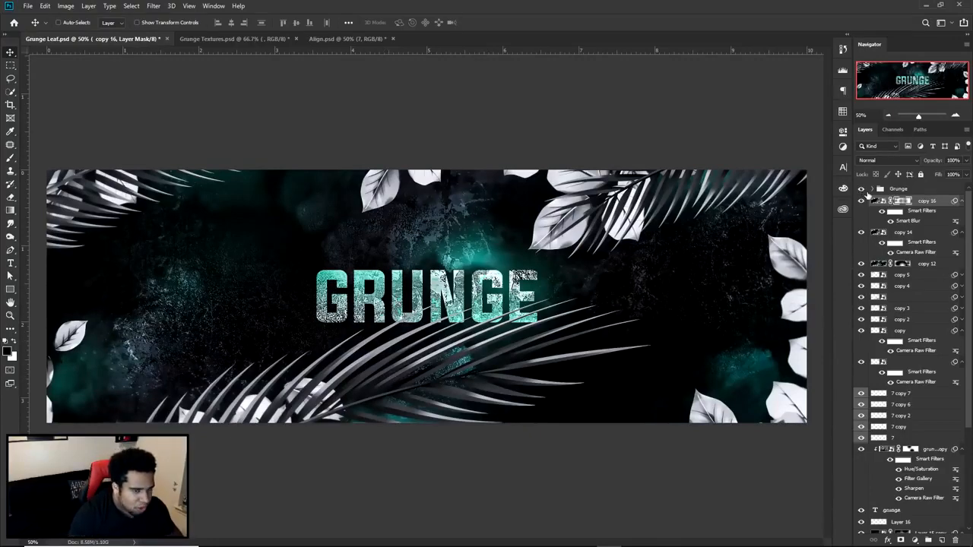
left_click(861, 189)
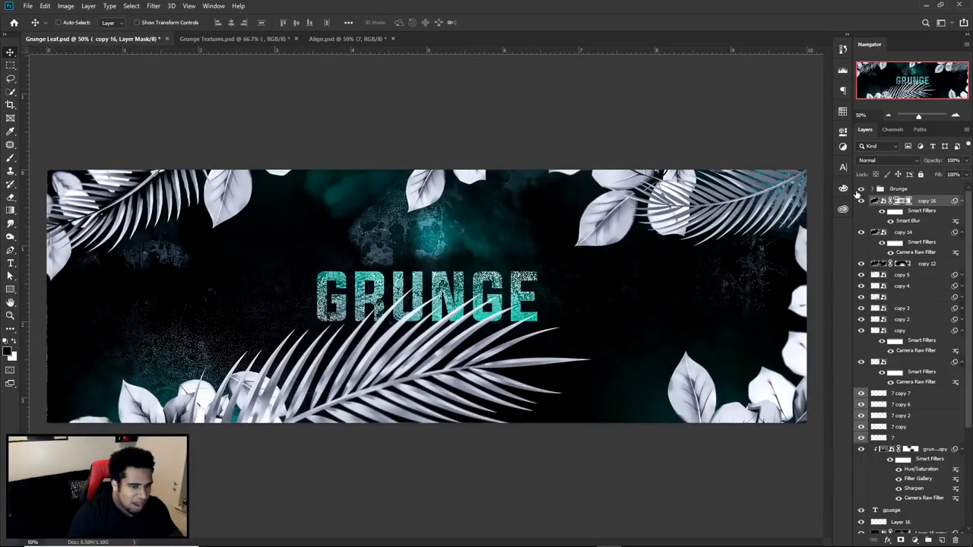
left_click(860, 190)
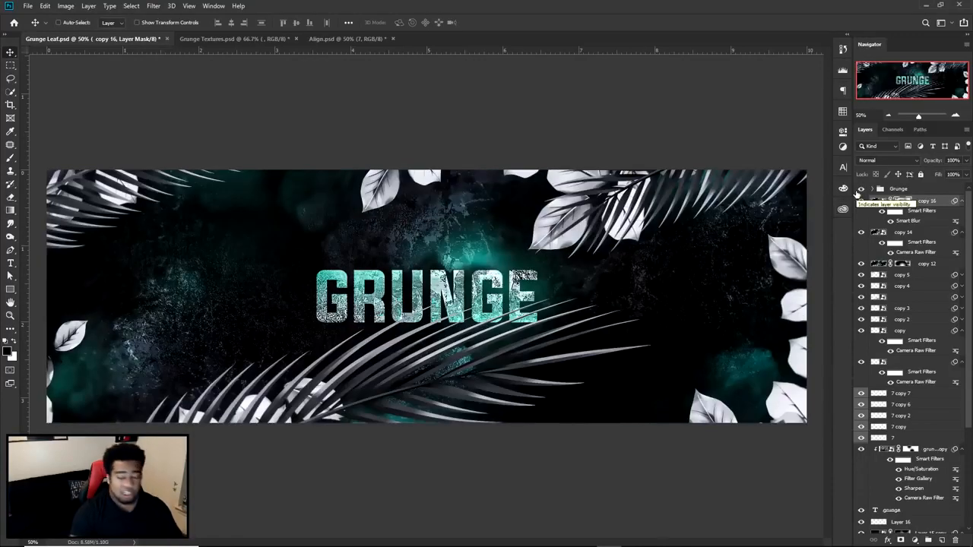
left_click(859, 191)
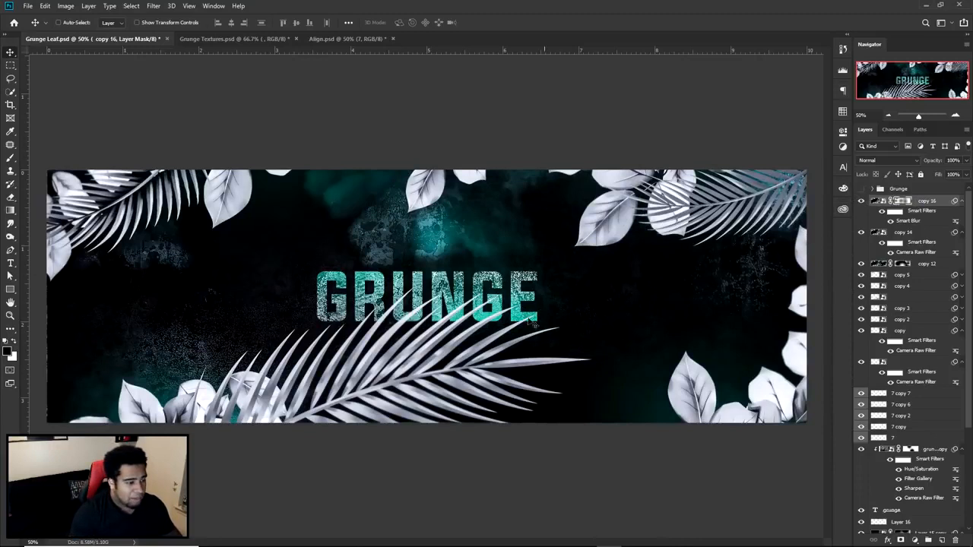
- Hide the copy 16, copy 14 and copy 12 layers, and check which palm leaf copy 5 holds
left_click_drag(861, 201, 860, 271)
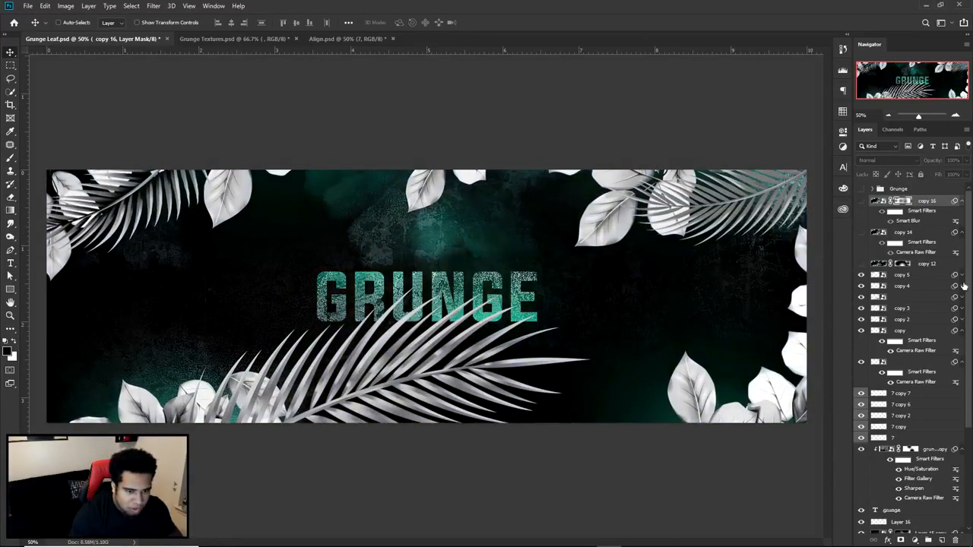
left_click(861, 276)
left_click(861, 276)
left_click(861, 275)
left_click(861, 276)
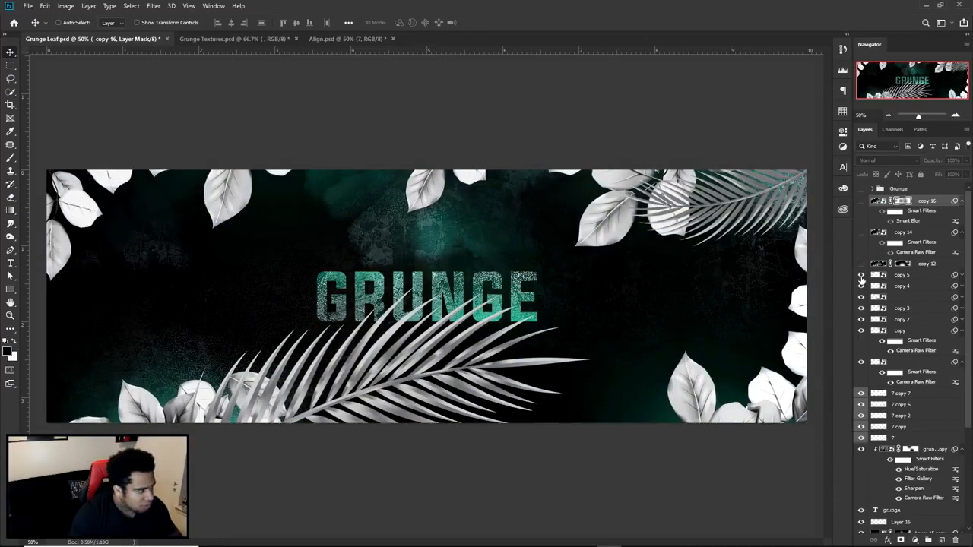
- Edit the copy 4 palm leaf's Camera Raw filter using a before/after view, setting Blacks to -73
left_click(961, 287)
double_click(915, 306)
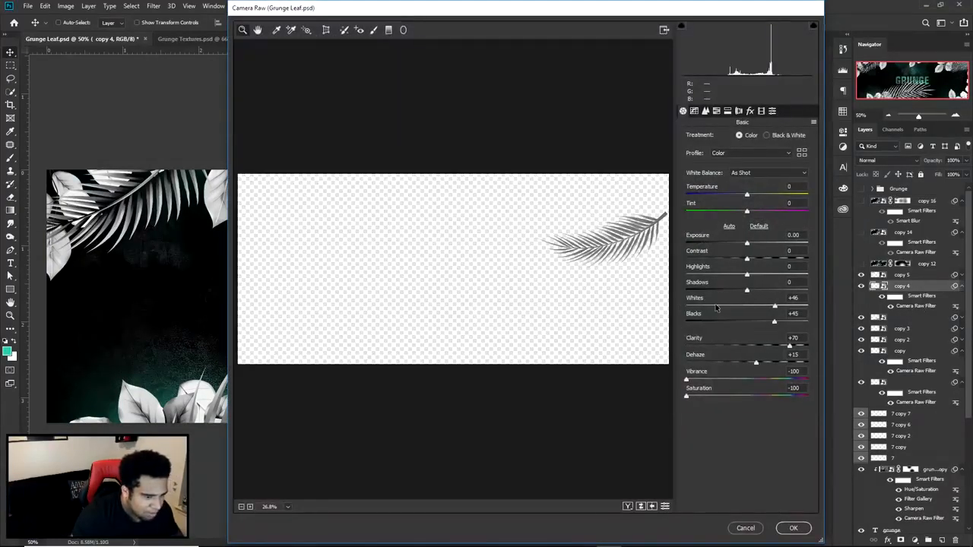
left_click(619, 281)
left_click(628, 506)
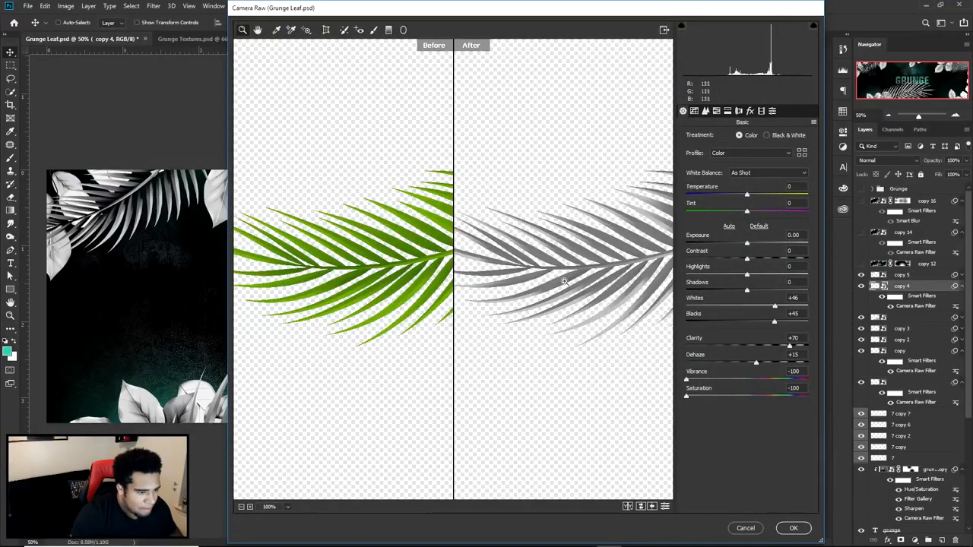
left_click_drag(567, 283, 502, 324)
left_click_drag(774, 323, 704, 325)
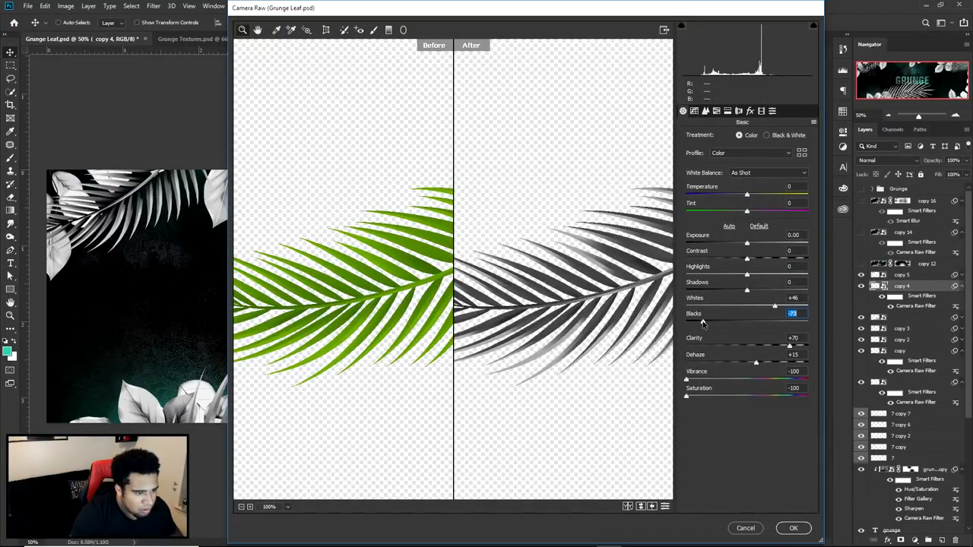
left_click(793, 528)
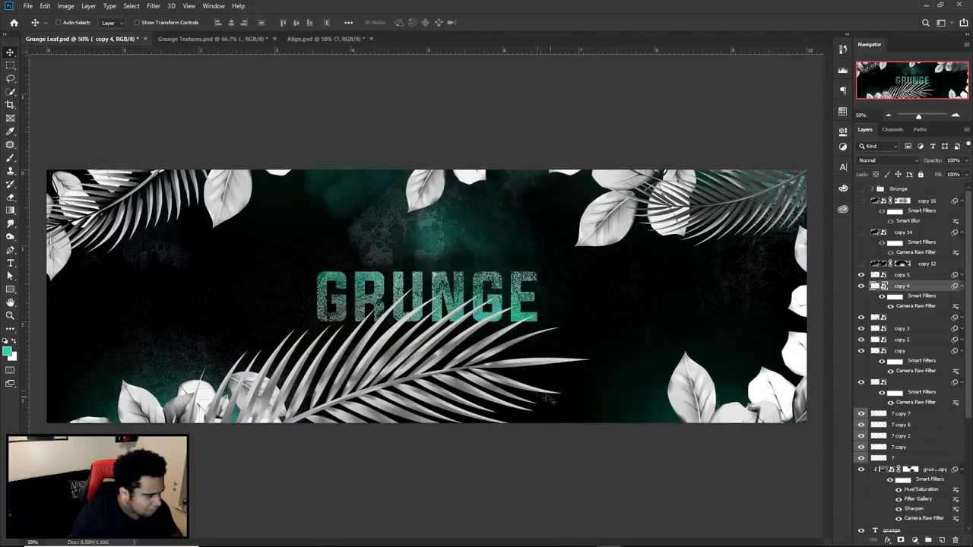
- Edit the Camera Raw filter of the unnamed palm leaf layer below copy 4, lowering Blacks to a moderately negative value
left_click(959, 318)
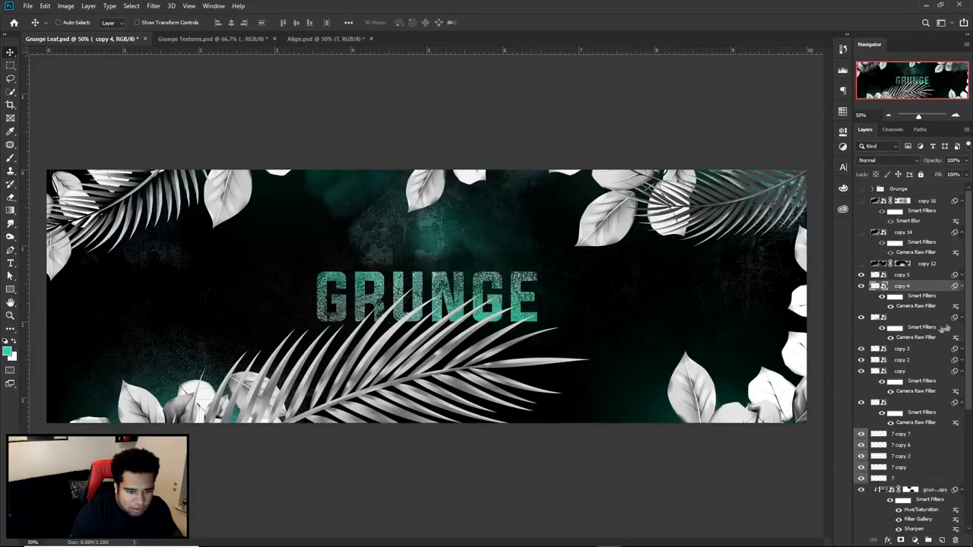
double_click(916, 337)
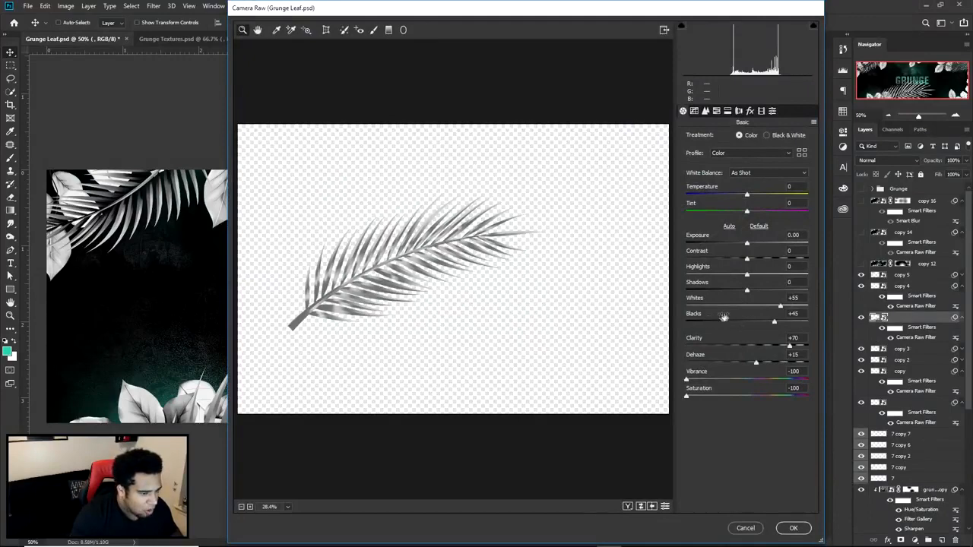
left_click_drag(724, 321, 689, 322)
left_click(797, 526)
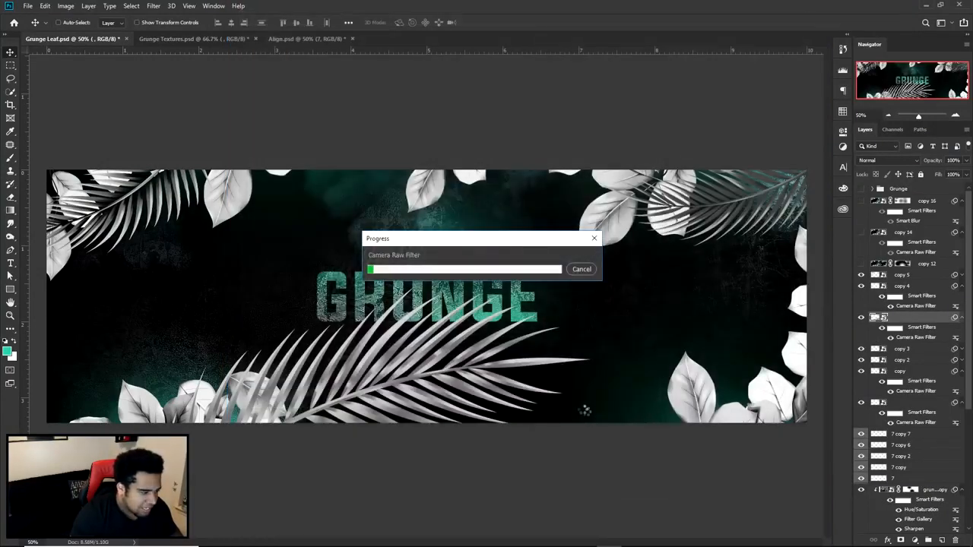
double_click(912, 338)
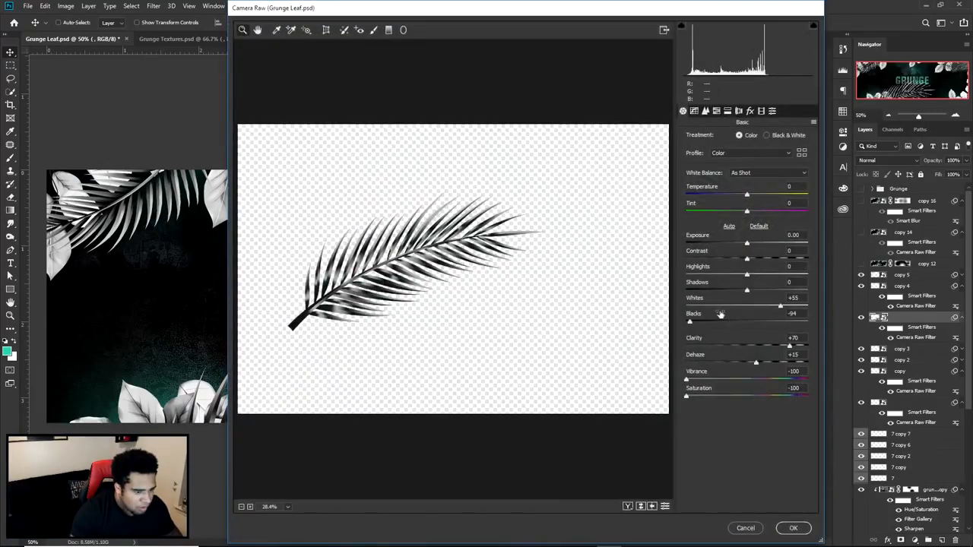
left_click(718, 320)
left_click(792, 527)
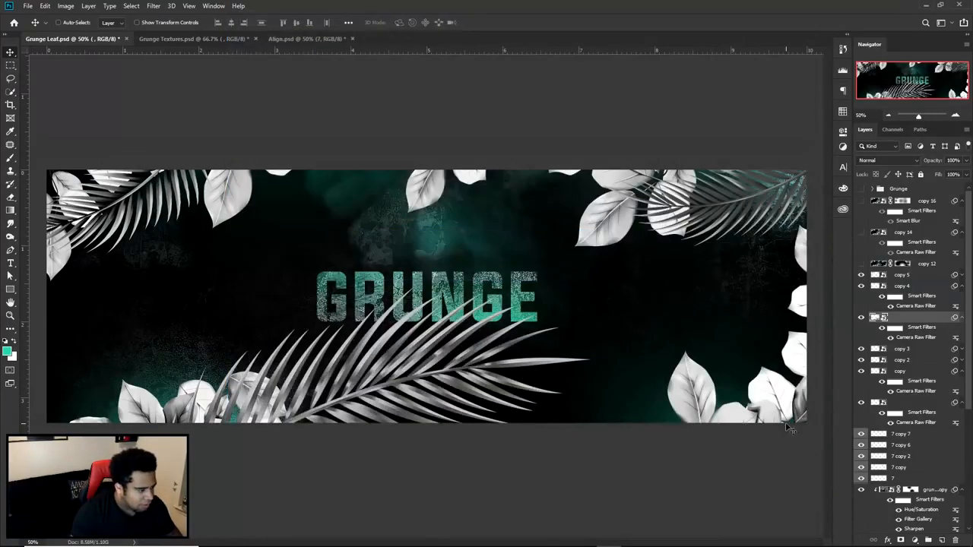
- Review the Camera Raw filter settings of the copy 5 palm leaf
left_click(962, 275)
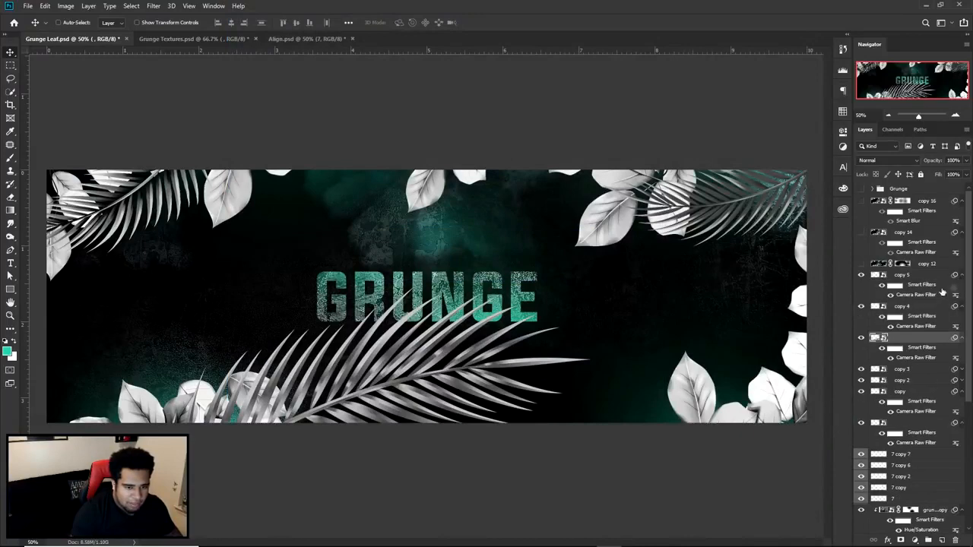
double_click(920, 294)
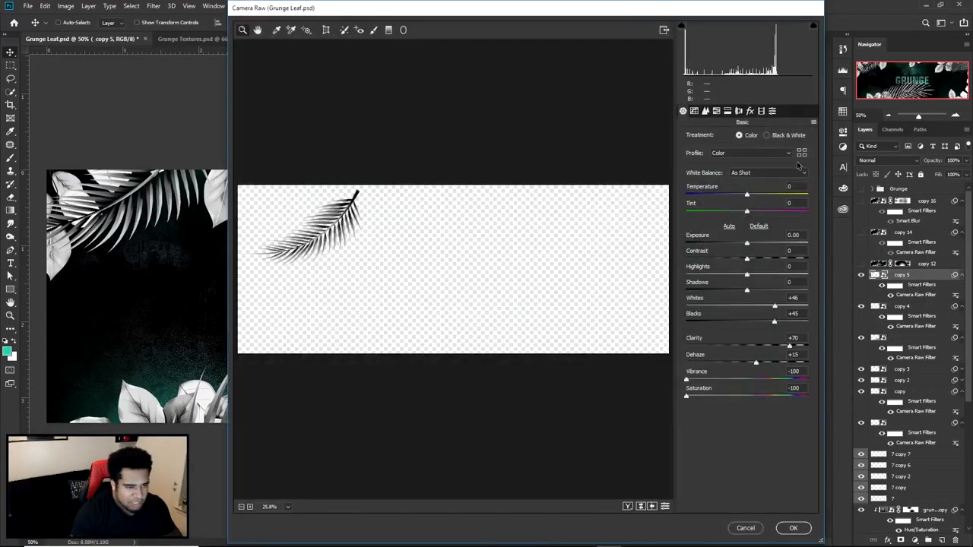
left_click(790, 528)
- Duplicate all layers from Background up to copy 5 and merge the duplicates into a single layer
scroll(904, 434, "down", 5)
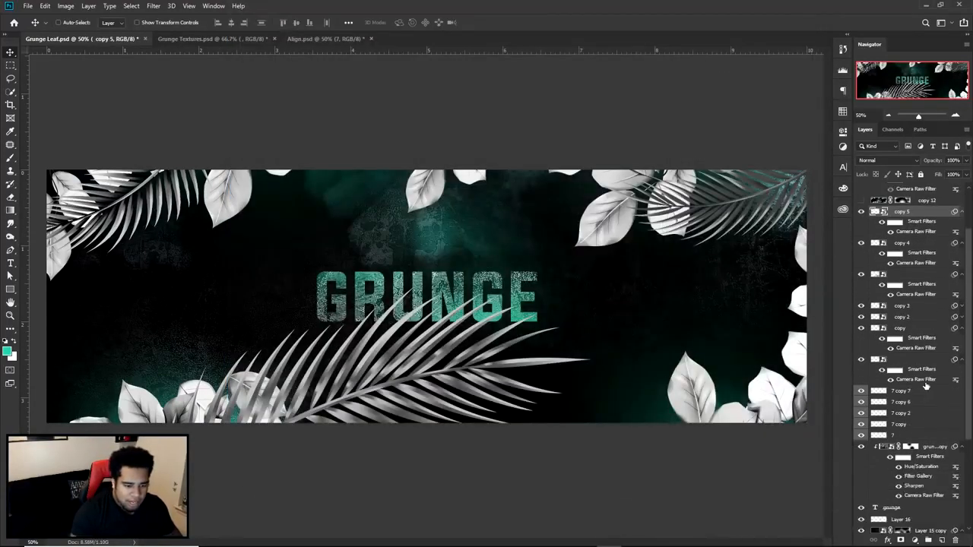
double_click(906, 527)
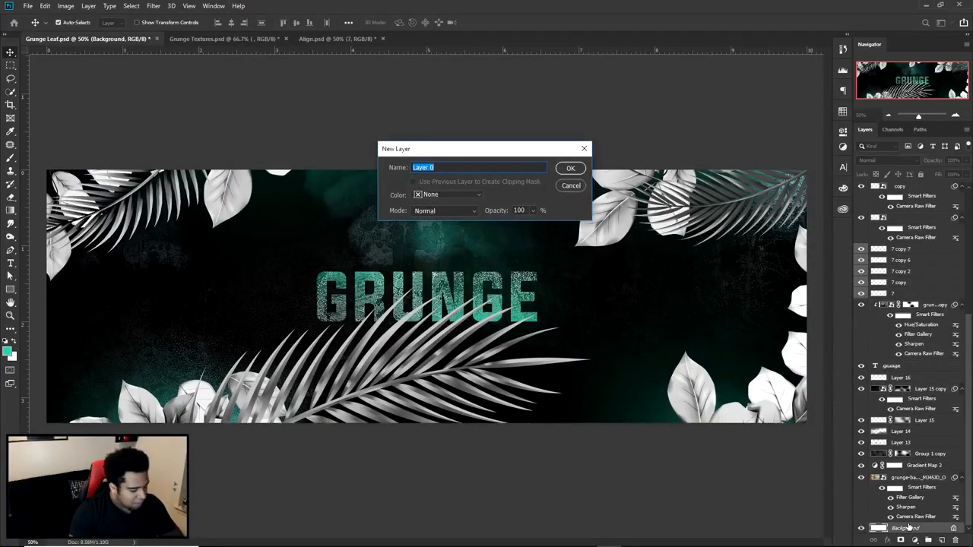
left_click(570, 186)
scroll(905, 298, "up", 10)
left_click(904, 276, "shift")
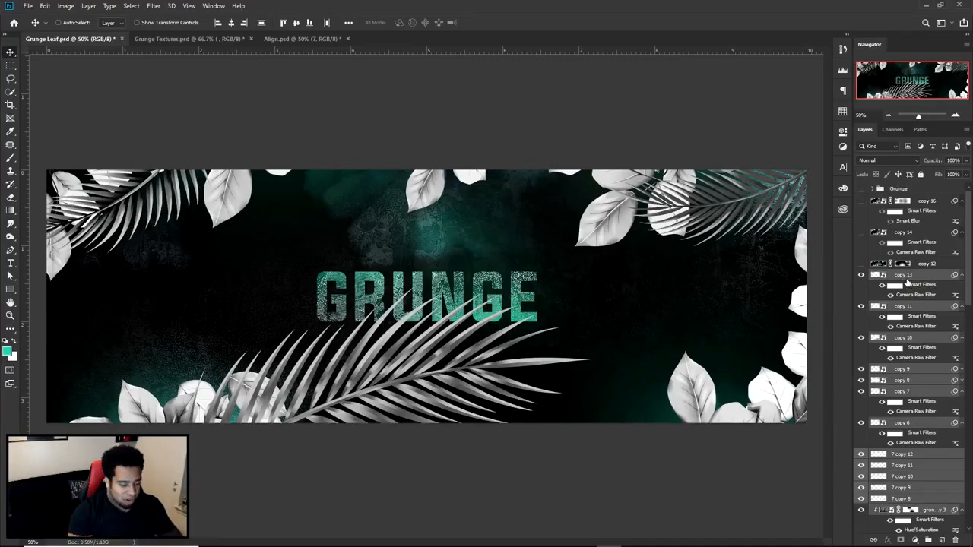
key("ctrl+e")
- Apply a Gaussian Blur with a slightly reduced radius to the merged copy 13 layer
left_click(155, 6)
mouse_move(165, 122)
left_click(302, 159)
left_click_drag(478, 408, 474, 407)
left_click(590, 273)
- Add a layer mask to copy 13 and brush away most of the blur with a large soft black brush
left_click(901, 539)
key("b")
right_click(266, 203, "alt")
mouse_move(378, 154)
left_mouse_down()
mouse_move(459, 143)
mouse_move(323, 321)
mouse_move(404, 257)
mouse_move(483, 262)
left_mouse_up()
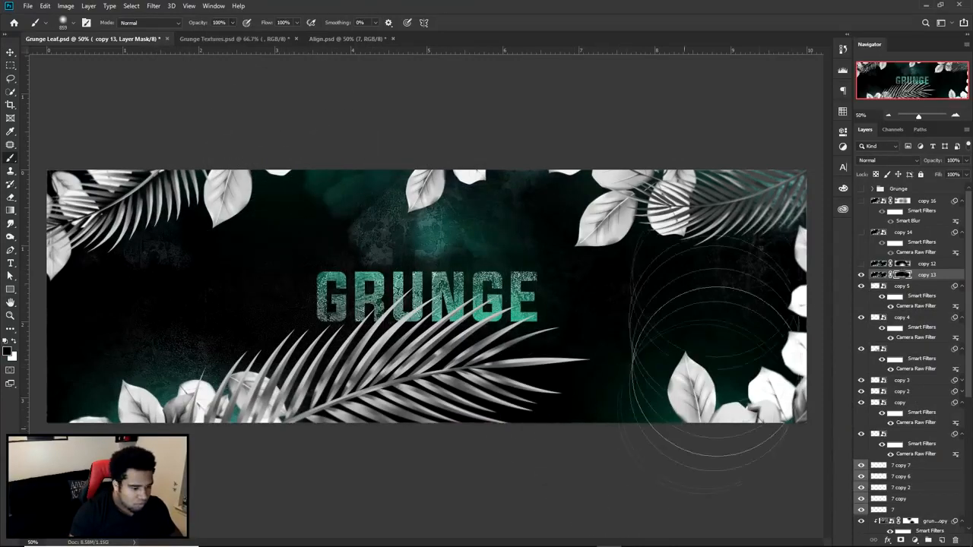
key("v")
- Start a Camera Raw grade on the copy 17 layer with Clarity +55, Dehaze +15, Vibrance +11 and Blacks -7
scroll(914, 527, "down", 6)
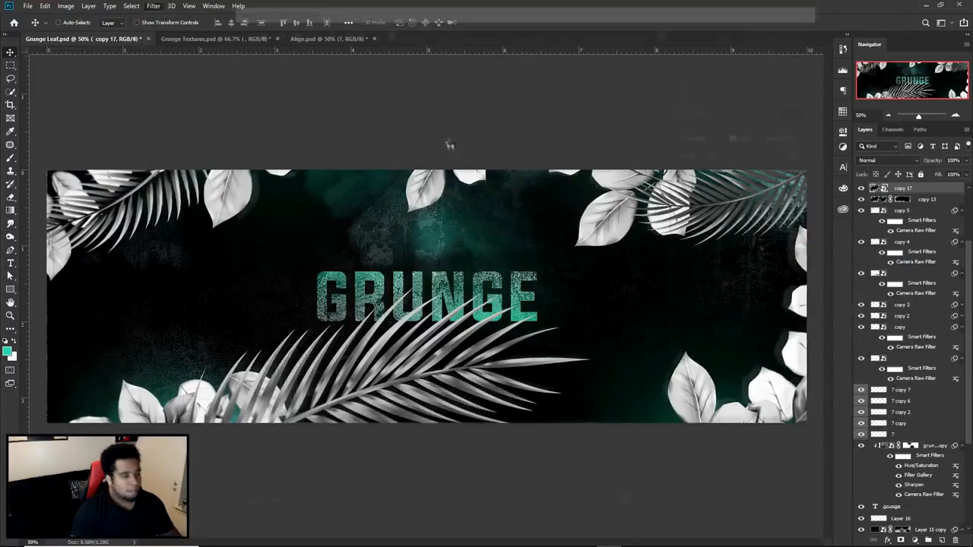
key("ctrl+shift+a")
left_click(470, 228)
left_click_drag(747, 346, 754, 379)
left_click_drag(747, 322, 741, 323)
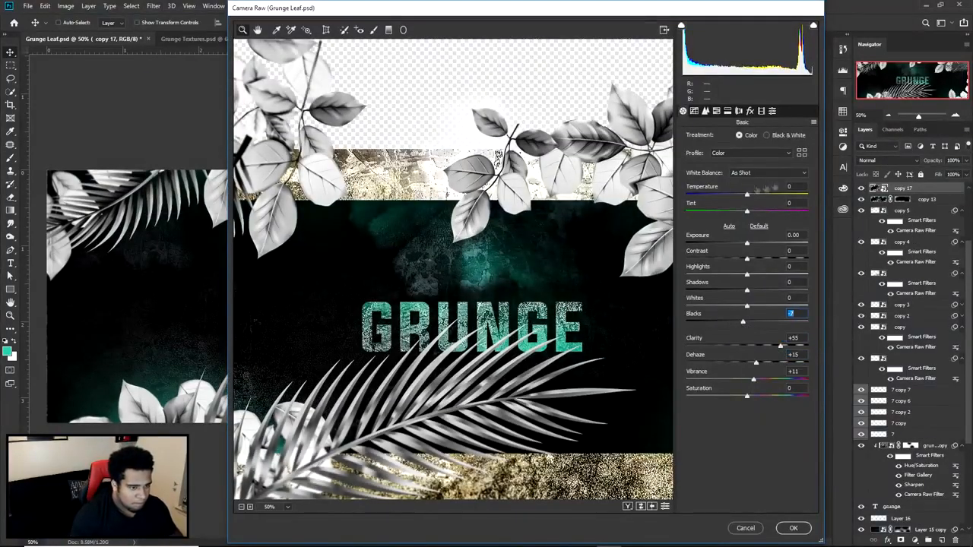
- Set the Camera Raw Temperature to -10, shift Tint slightly, lower Blacks a little more, raise Whites and Highlights, and apply the grade
left_click_drag(747, 195, 753, 196)
left_click_drag(747, 212, 753, 212)
double_click(797, 187)
type("-10")
left_click_drag(743, 321, 741, 321)
left_click_drag(747, 306, 763, 306)
left_click_drag(747, 274, 771, 275)
key("Return")
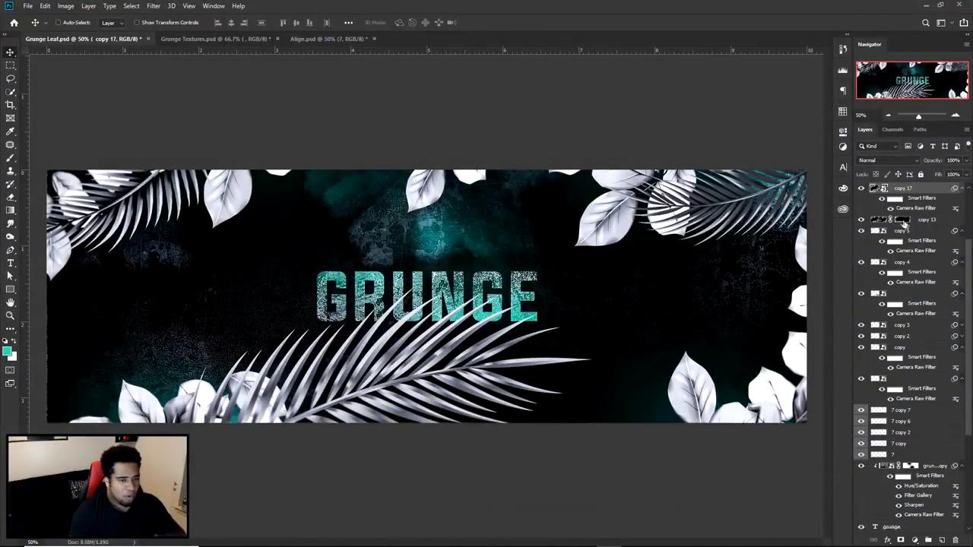
- Compare the new grade with the earlier versions by toggling the visibility of copy 12 and copy 16
scroll(870, 199, "up", 4)
left_click(861, 264)
left_click(861, 265)
left_click(861, 264)
left_click(861, 264)
left_click(863, 202)
left_click(863, 202)
left_click(864, 203)
left_click(864, 202)
left_click(864, 202)
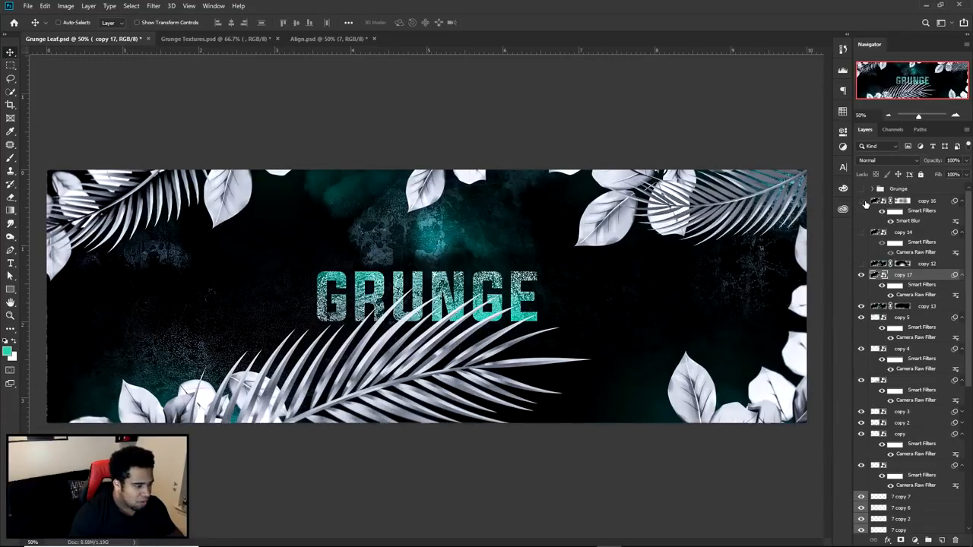